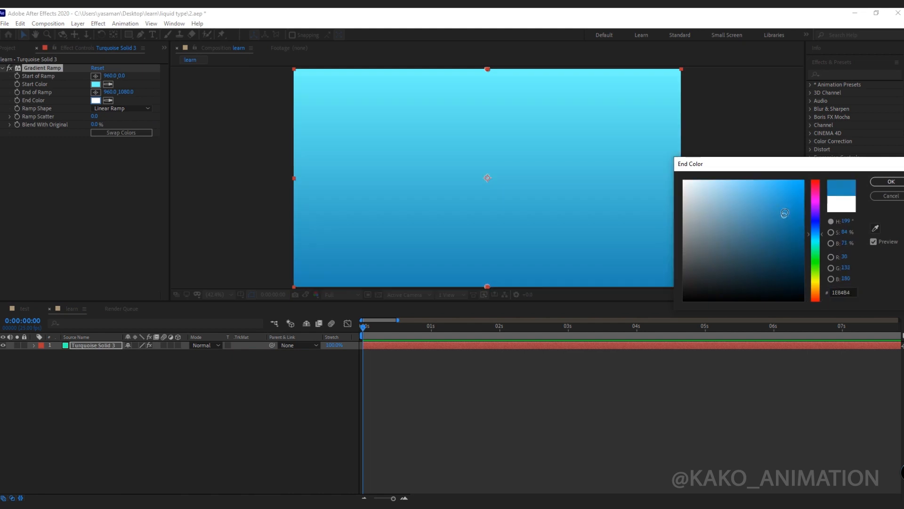
- Apply a deeper blue as the end color of the solid's Gradient Ramp
{"action": "left_click", "coordinate": [891, 182]}
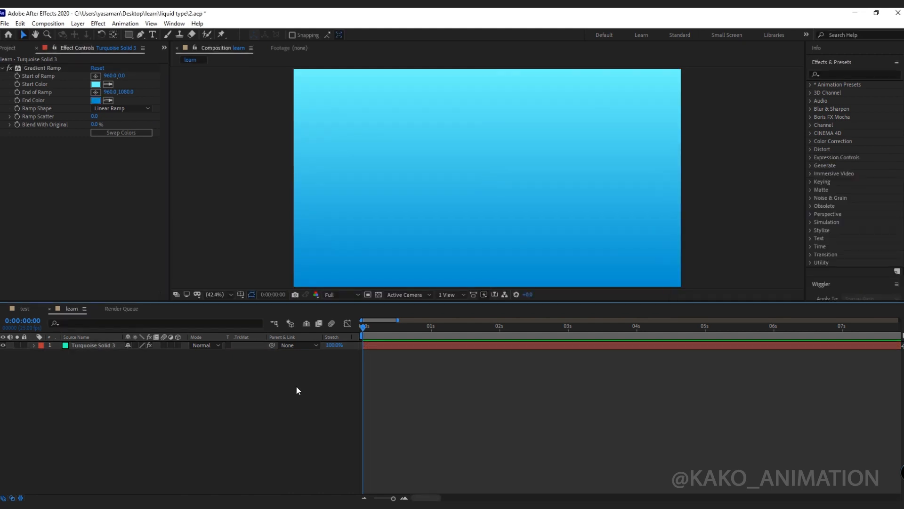
- Add the images Grunge_Textures_22.png and 04.jpg above the gradient solid and fit 04.jpg over the composition frame
{"action": "left_click", "coordinate": [854, 13]}
{"action": "left_click_drag", "start_coordinate": [579, 324], "coordinate": [233, 374]}
{"action": "scroll", "coordinate": [427, 231], "scroll_direction": "down", "scroll_amount": 4}
{"action": "left_click_drag", "start_coordinate": [547, 133], "coordinate": [519, 152]}
{"action": "scroll", "coordinate": [511, 189], "scroll_direction": "up", "scroll_amount": 2}
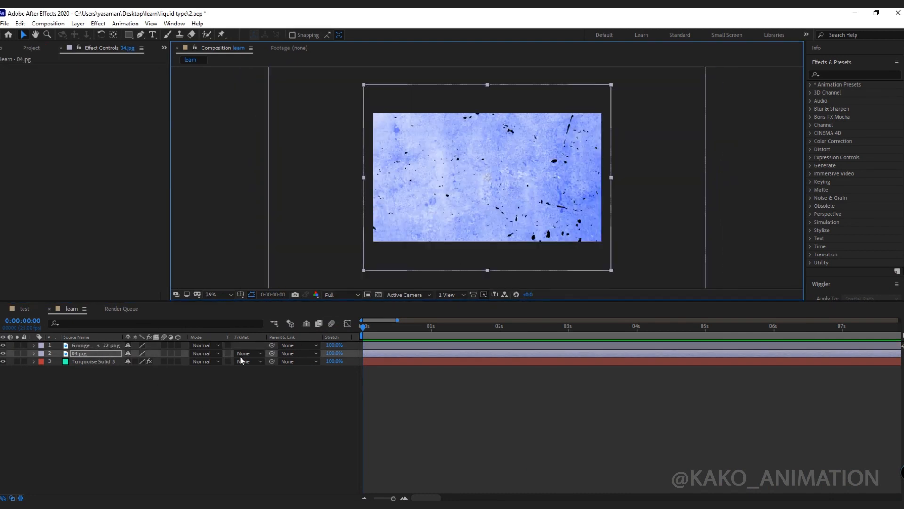
- Set the blending mode of the 04.jpg layer to Overlay
{"action": "left_click", "coordinate": [215, 353]}
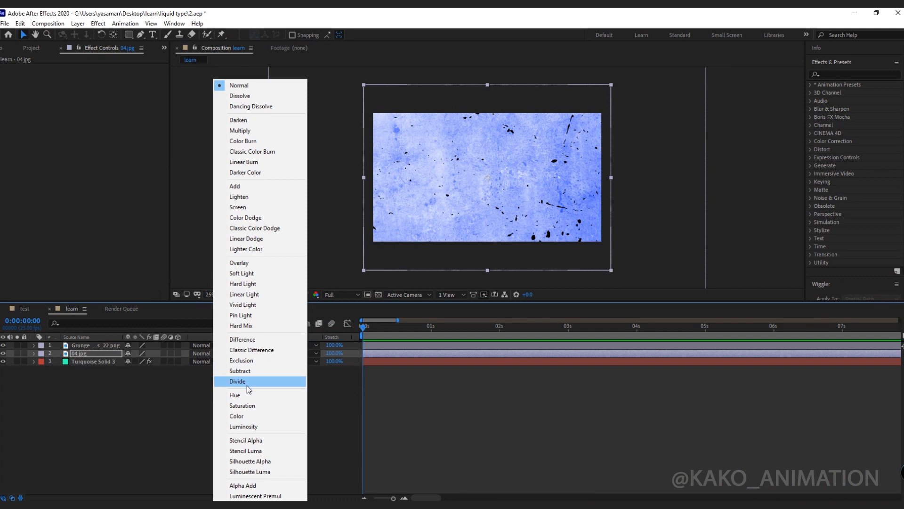
{"action": "left_click", "coordinate": [259, 261]}
- Rotate the Grunge_Textures_22.png layer to 90° and scale it down while keeping the frame covered
{"action": "left_click", "coordinate": [592, 202]}
{"action": "key", "text": "r"}
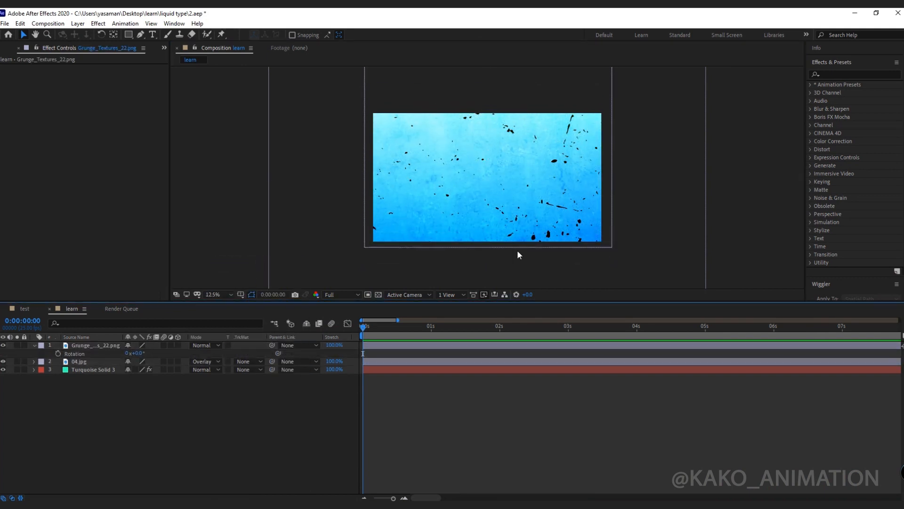
{"action": "scroll", "coordinate": [518, 251], "scroll_direction": "down", "scroll_amount": 1}
{"action": "left_click", "coordinate": [97, 345]}
{"action": "left_click", "coordinate": [138, 353]}
{"action": "type", "text": "90"}
{"action": "left_click", "coordinate": [202, 397]}
{"action": "scroll", "coordinate": [659, 243], "scroll_direction": "up", "scroll_amount": 2}
{"action": "left_click_drag", "start_coordinate": [669, 250], "coordinate": [670, 136]}
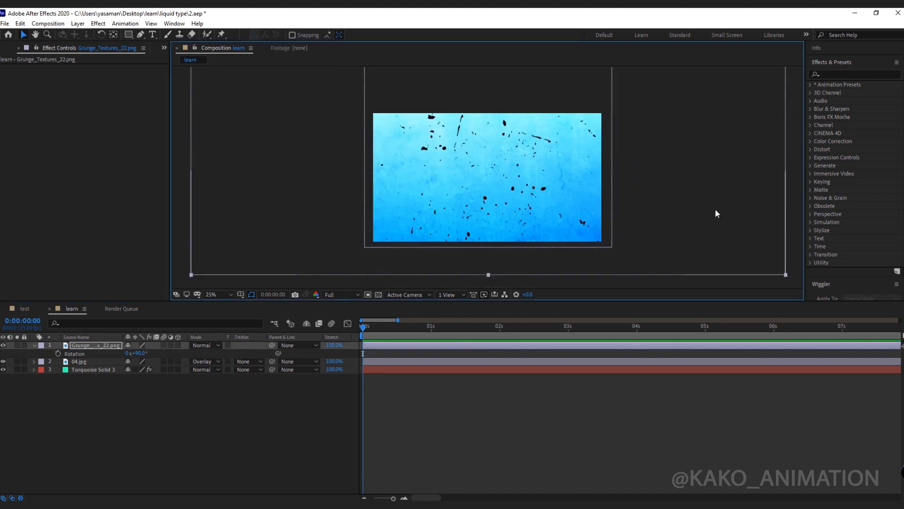
- Apply a white (FFFFFF) Fill effect to the grunge texture layer and set its blending mode to Soft Light
{"action": "left_click", "coordinate": [852, 74]}
{"action": "type", "text": "fill"}
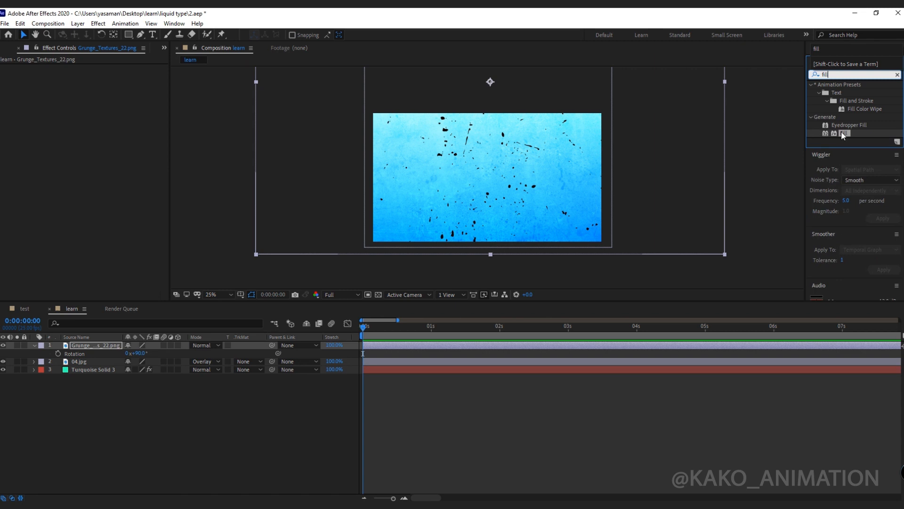
{"action": "double_click", "coordinate": [842, 134]}
{"action": "left_click", "coordinate": [97, 93]}
{"action": "left_click_drag", "start_coordinate": [712, 203], "coordinate": [667, 147]}
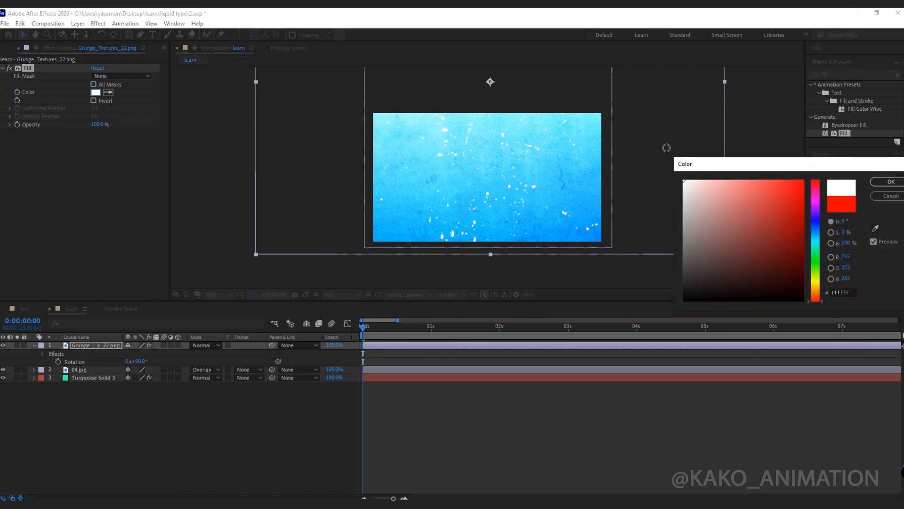
{"action": "left_click", "coordinate": [891, 182]}
{"action": "left_click", "coordinate": [202, 345]}
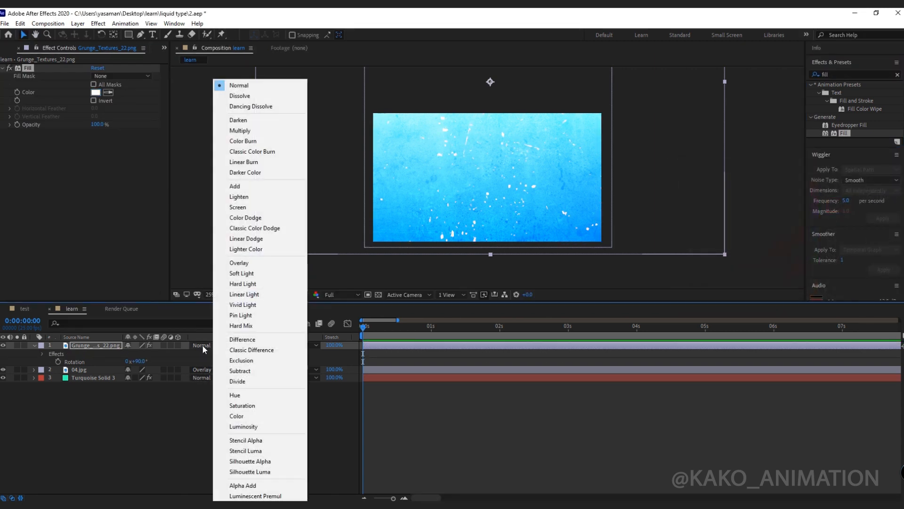
{"action": "left_click", "coordinate": [241, 273]}
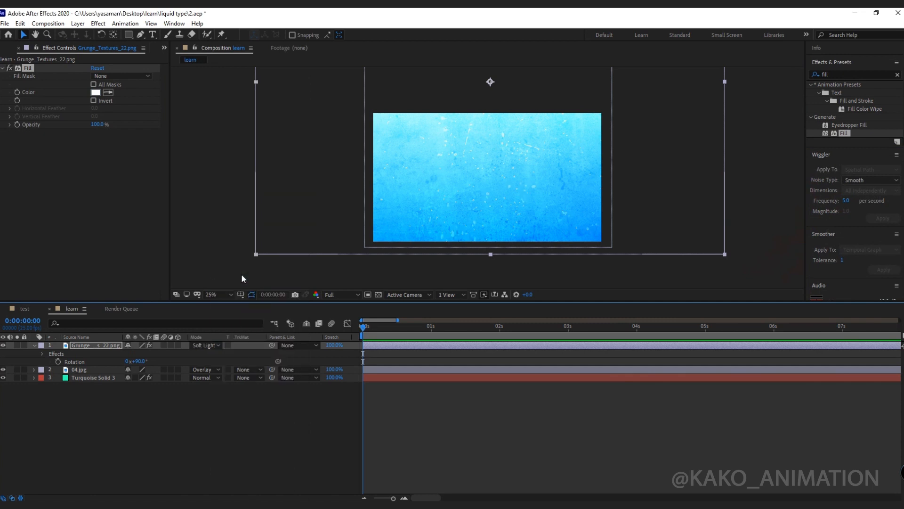
- Keyframe the grunge layer's Position at frame 0, and at frame 5 move the layer to the left
{"action": "left_click", "coordinate": [114, 345]}
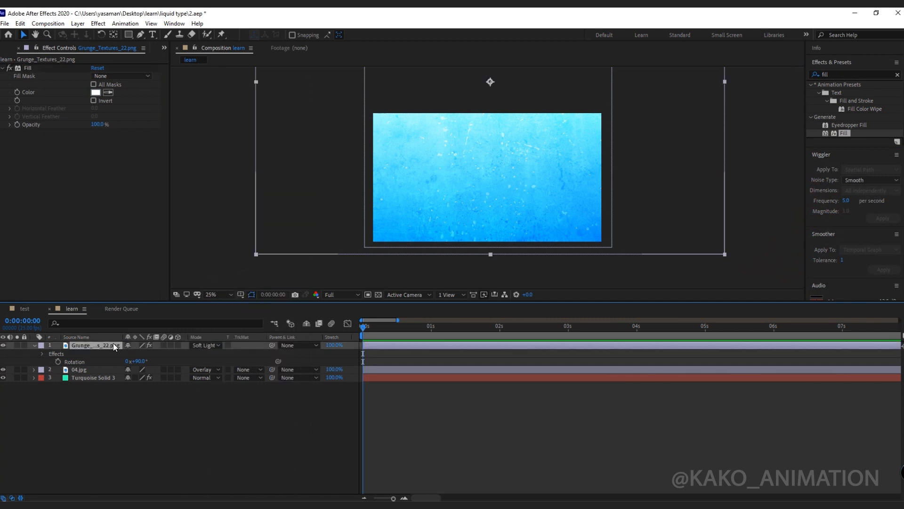
{"action": "key", "text": "p"}
{"action": "left_click", "coordinate": [58, 353]}
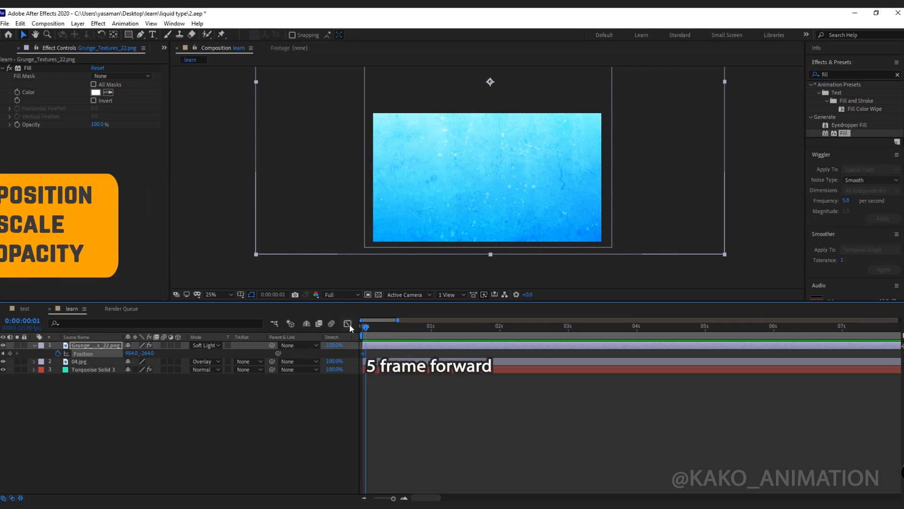
{"action": "key", "text": "Page_Down"}
{"action": "key", "text": "Page_Down"}
{"action": "key", "text": "Page_Down"}
{"action": "key", "text": "Page_Down"}
{"action": "key", "text": "Page_Down"}
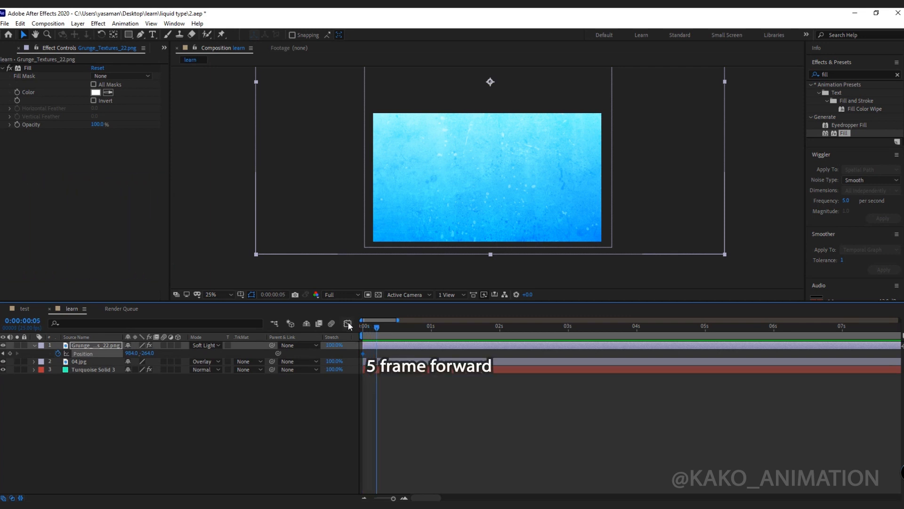
{"action": "left_click_drag", "start_coordinate": [634, 228], "coordinate": [526, 220]}
- At frame 10, move the grunge layer down to about -4, 996 to add a third Position keyframe
{"action": "key", "text": "Page_Down"}
{"action": "key", "text": "Page_Down"}
{"action": "key", "text": "Page_Down"}
{"action": "key", "text": "Page_Down"}
{"action": "left_click_drag", "start_coordinate": [587, 172], "coordinate": [557, 326]}
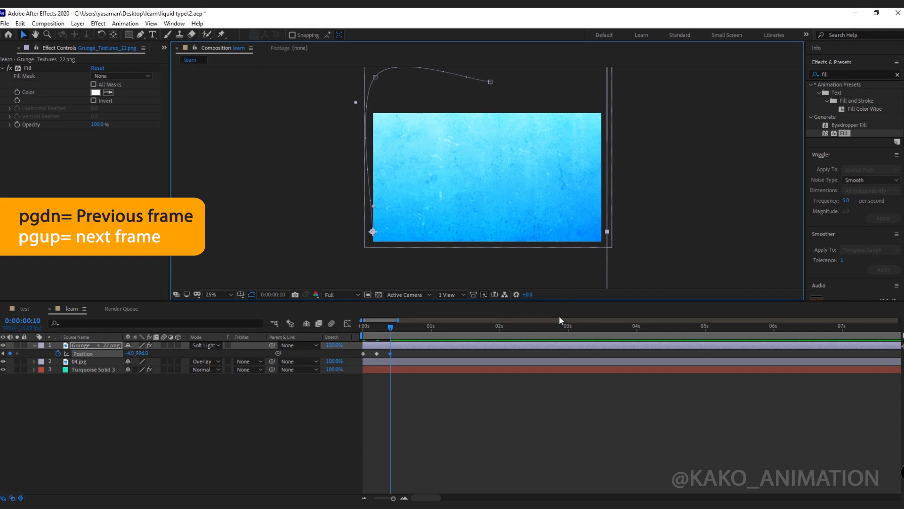
- At frame 15, move the grunge layer to about 776, 532 to add a fourth Position keyframe
{"action": "key", "text": "Page_Down"}
{"action": "key", "text": "Page_Down"}
{"action": "key", "text": "Page_Down"}
{"action": "key", "text": "Page_Down"}
{"action": "key", "text": "Page_Down"}
{"action": "left_click_drag", "start_coordinate": [468, 218], "coordinate": [538, 161]}
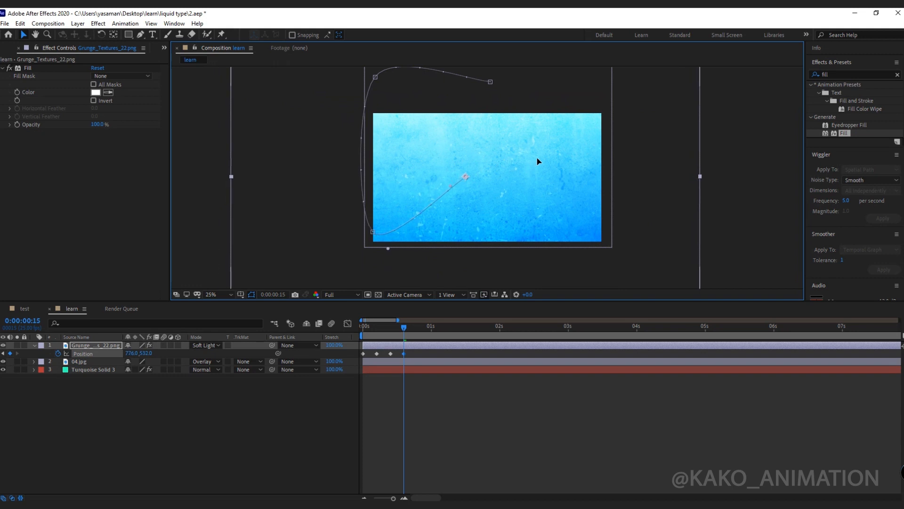
- Copy the grunge layer's first Position keyframe and paste it at frame 20
{"action": "key", "text": "Page_Down"}
{"action": "key", "text": "Page_Down"}
{"action": "key", "text": "Page_Down"}
{"action": "key", "text": "Page_Down"}
{"action": "key", "text": "Page_Down"}
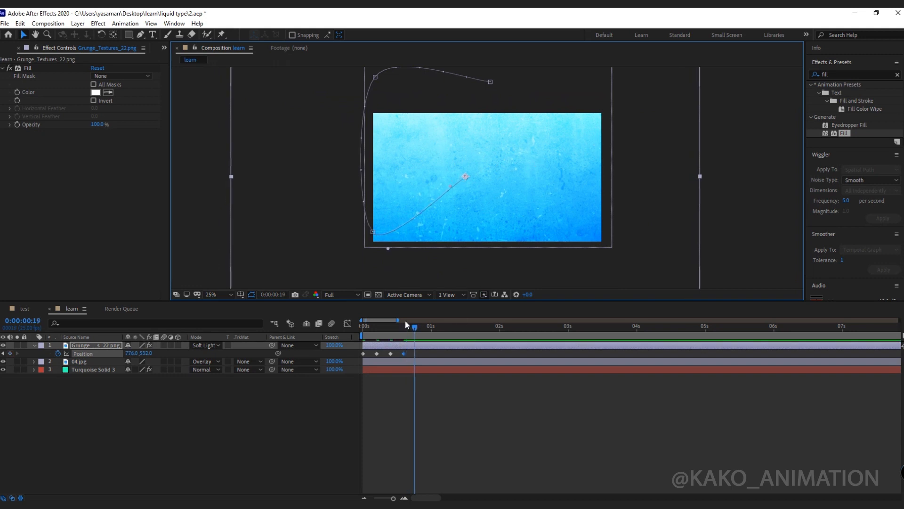
{"action": "left_click", "coordinate": [365, 353]}
{"action": "key", "text": "ctrl+c"}
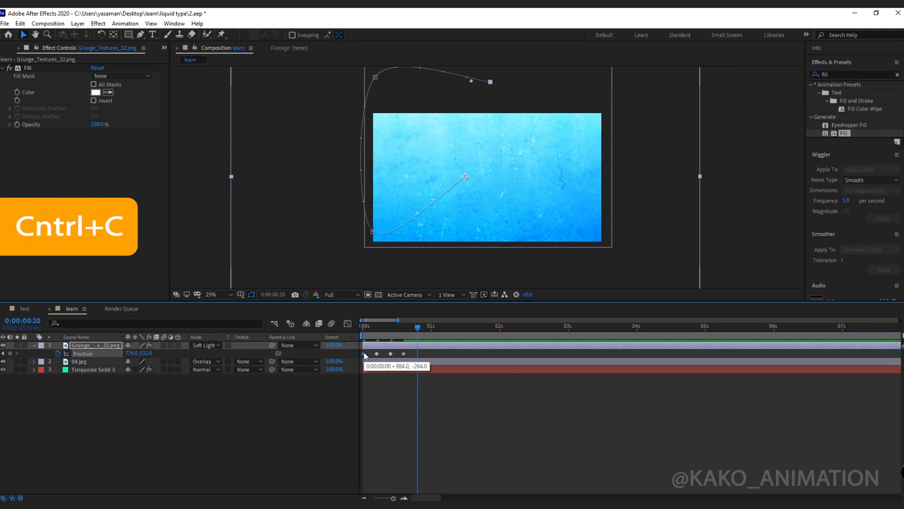
{"action": "key", "text": "ctrl+v"}
- Convert all of the grunge layer's Position keyframes to hold keyframes and preview the texture's motion
{"action": "left_click_drag", "start_coordinate": [333, 324], "coordinate": [330, 325]}
{"action": "key", "text": "space"}
{"action": "key", "text": "space"}
{"action": "left_click_drag", "start_coordinate": [423, 358], "coordinate": [354, 358]}
{"action": "right_click", "coordinate": [364, 356]}
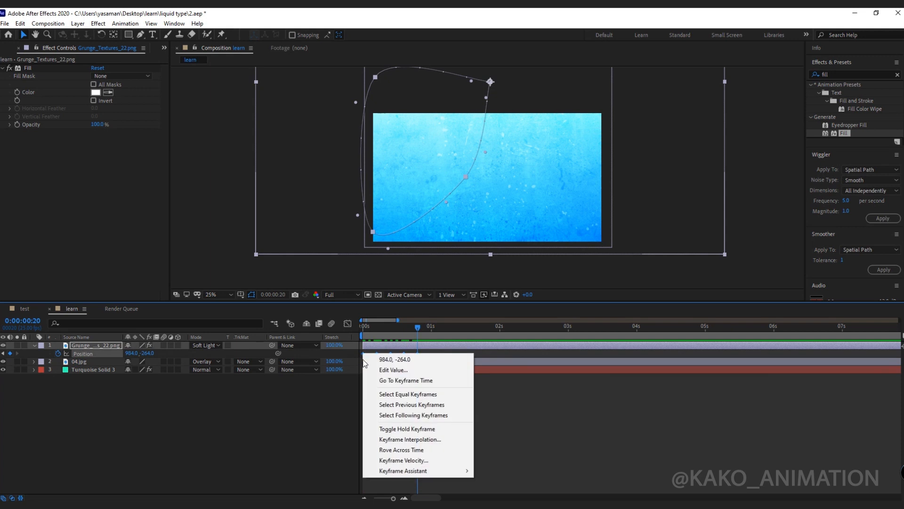
{"action": "left_click", "coordinate": [424, 429]}
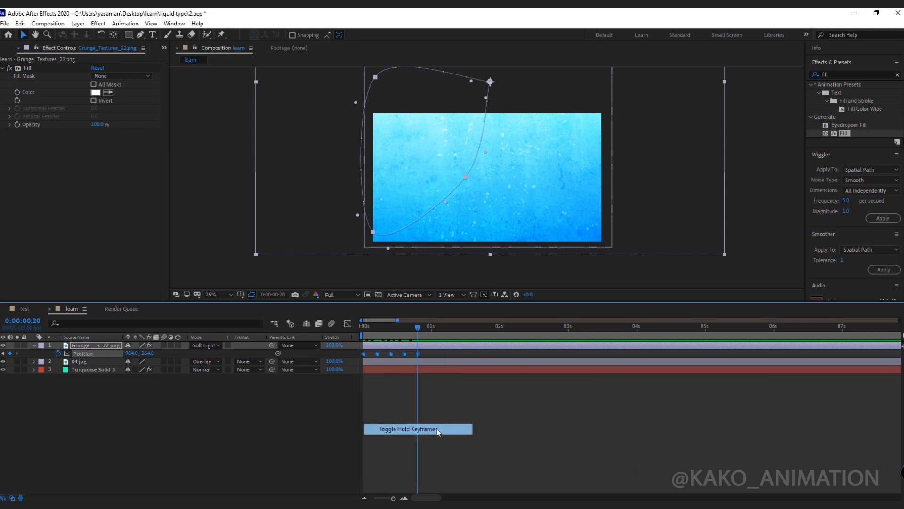
{"action": "key", "text": "space"}
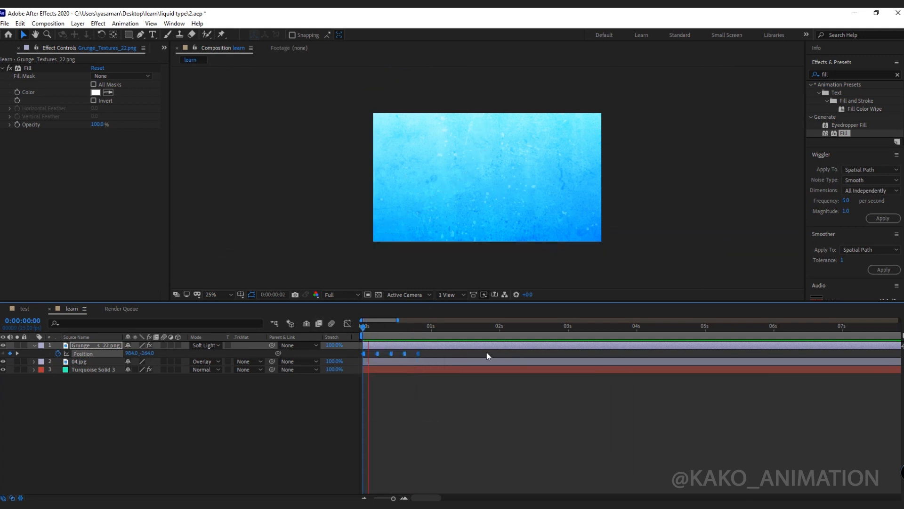
- Add a loopOut() expression to the grunge layer's Position
{"action": "left_click", "coordinate": [423, 330]}
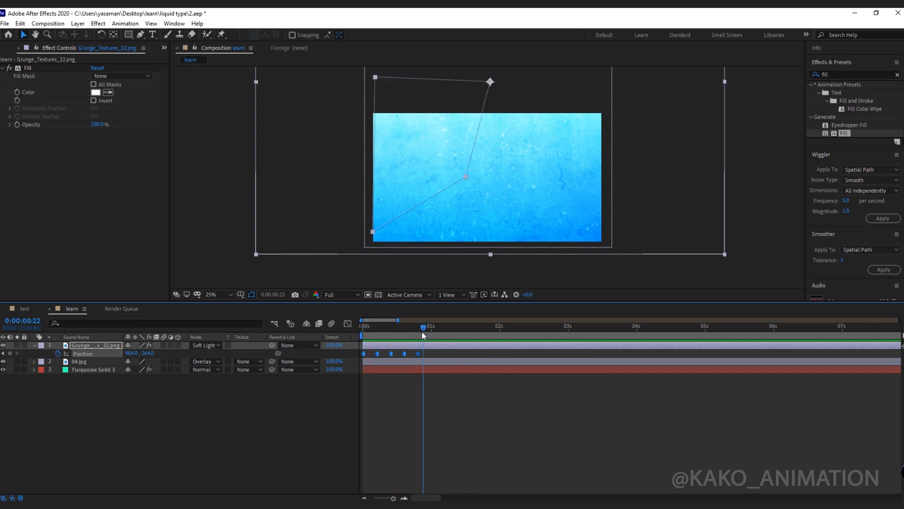
{"action": "left_click", "coordinate": [58, 353], "text": "alt"}
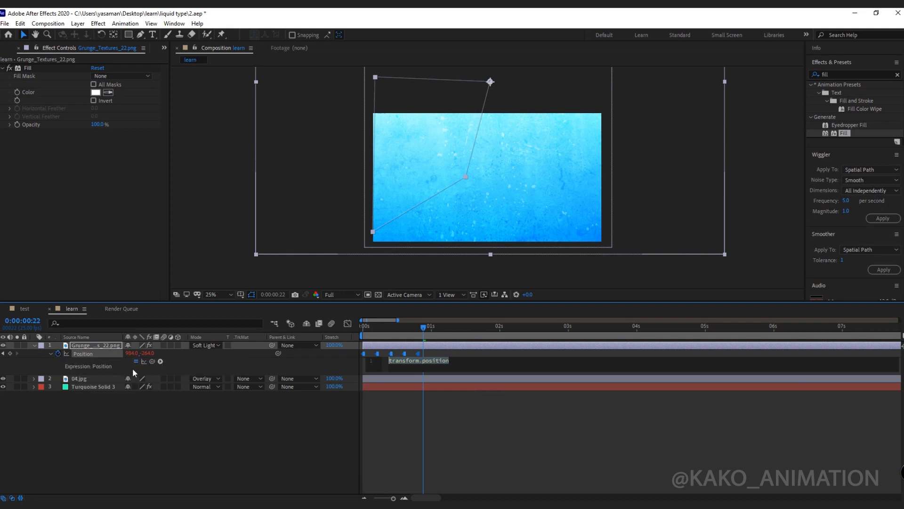
{"action": "type", "text": "l"}
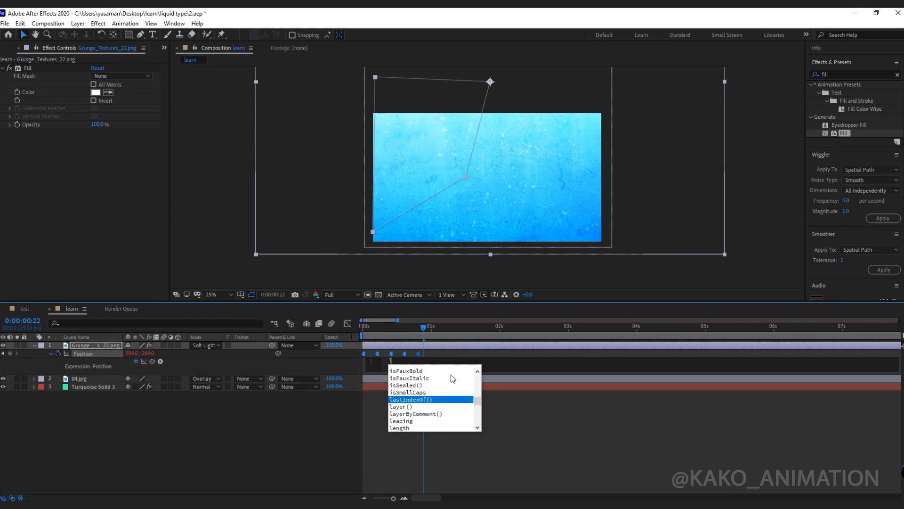
{"action": "type", "text": "oop"}
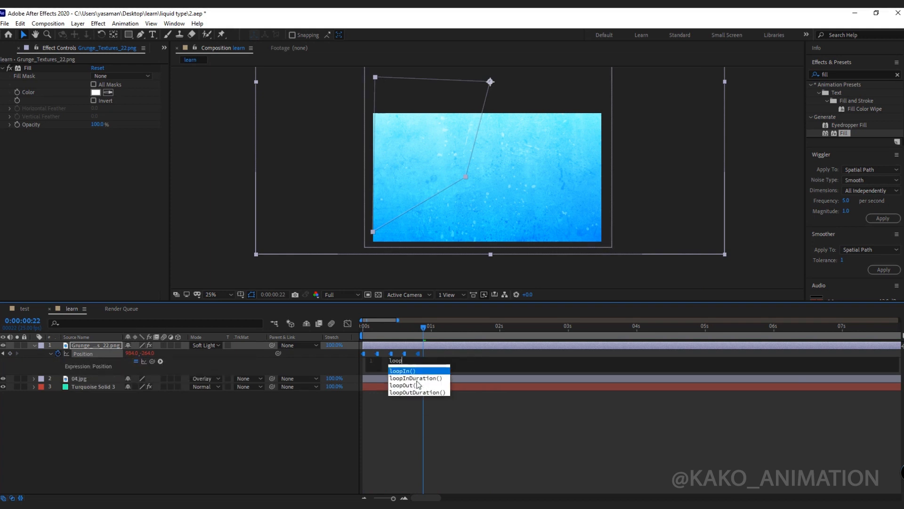
{"action": "left_click", "coordinate": [408, 385]}
{"action": "left_click", "coordinate": [394, 422]}
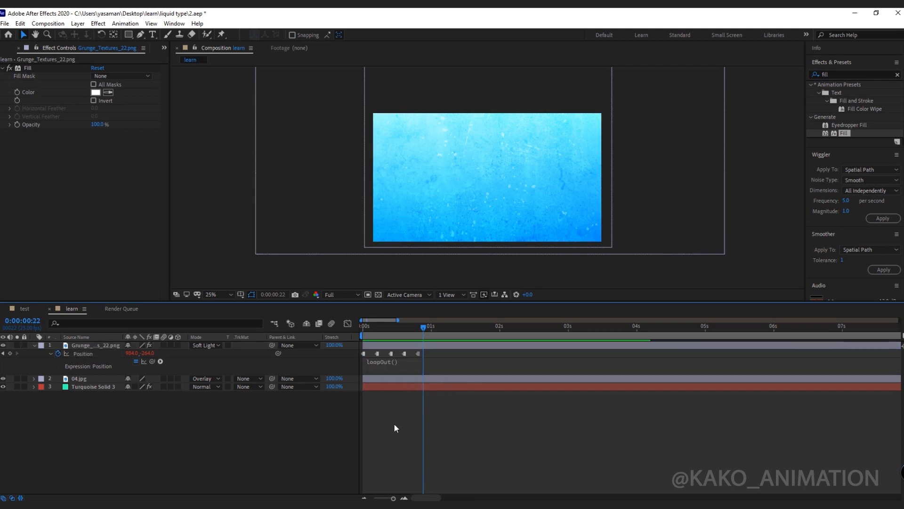
- Create a text layer with the person's name in capitals and center it in the composition
{"action": "key", "text": "Home"}
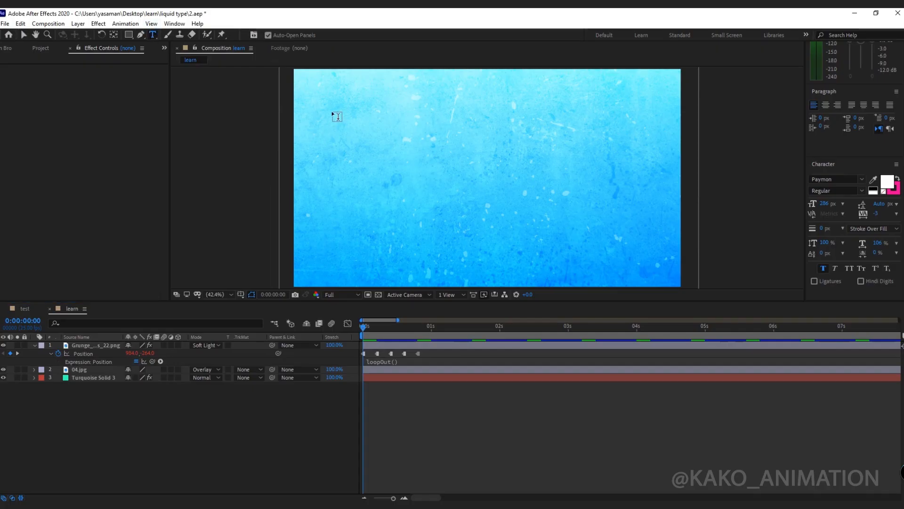
{"action": "left_click_drag", "start_coordinate": [333, 113], "coordinate": [634, 224]}
{"action": "type", "text": "HO"}
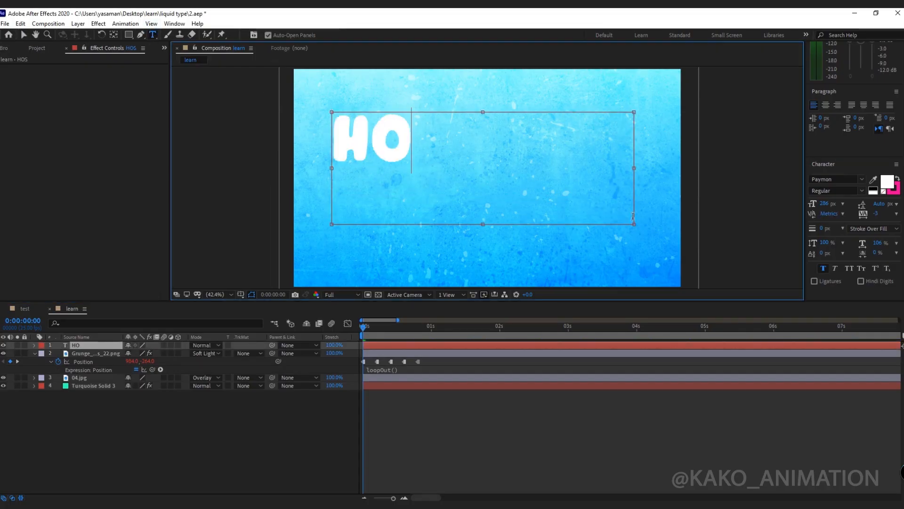
{"action": "type", "text": "SSAIN"}
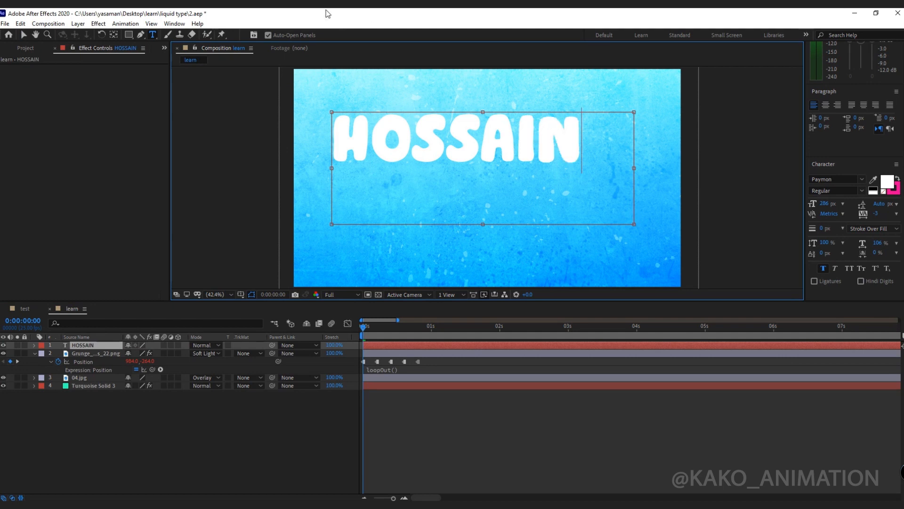
{"action": "left_click", "coordinate": [24, 35]}
{"action": "left_click_drag", "start_coordinate": [526, 134], "coordinate": [553, 172]}
{"action": "key", "text": "Caps_Lock"}
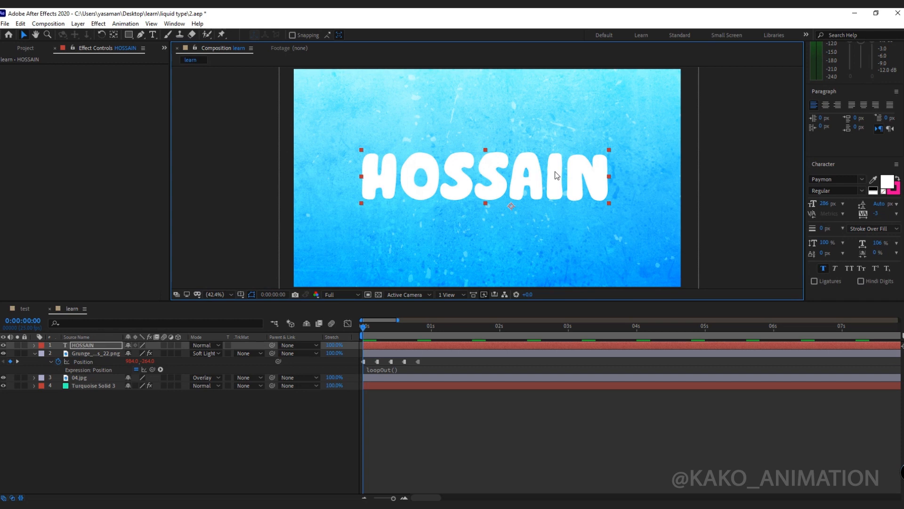
- Create masks from the name text layer
{"action": "right_click", "coordinate": [111, 343]}
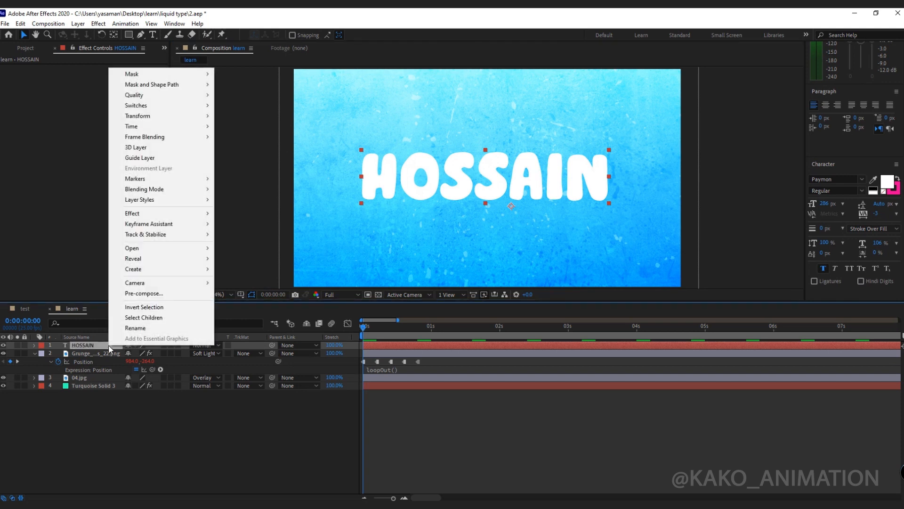
{"action": "mouse_move", "coordinate": [143, 272]}
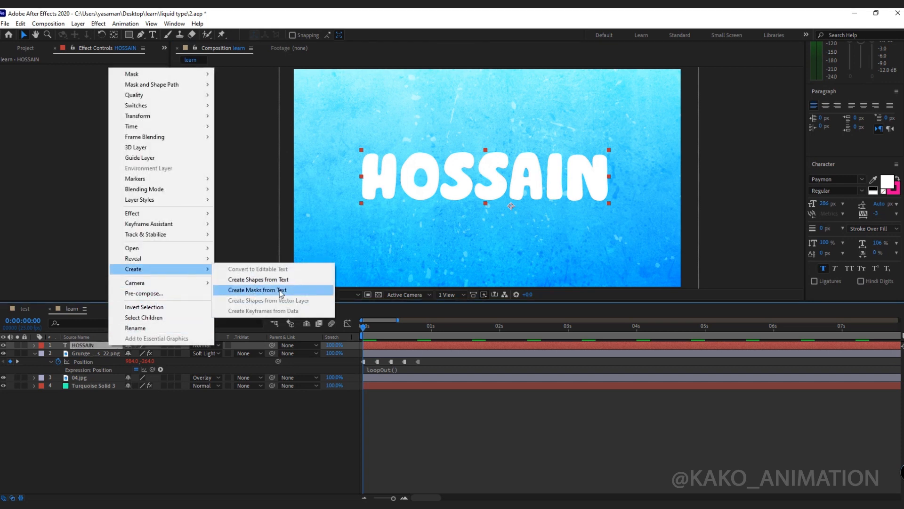
{"action": "left_click", "coordinate": [257, 290]}
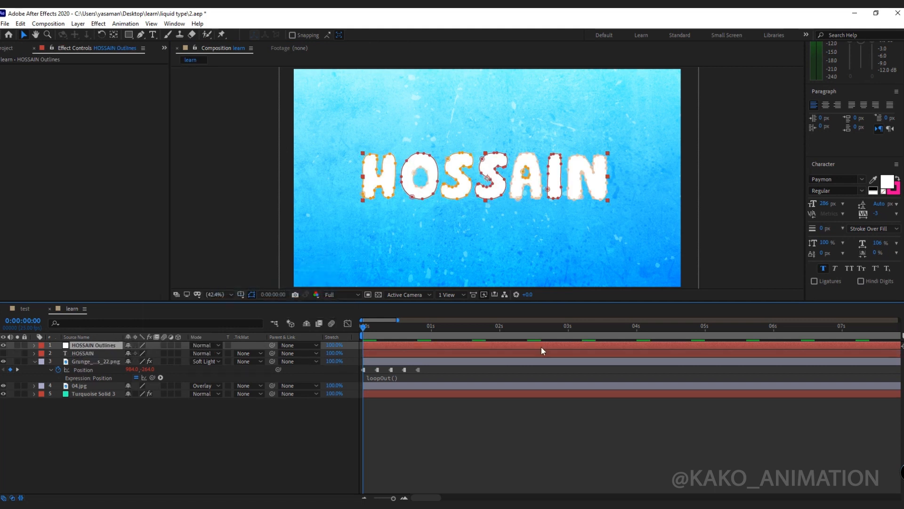
- Find the Stroke effect under Generate and apply it to the text outlines layer
{"action": "key", "text": "ctrl+5"}
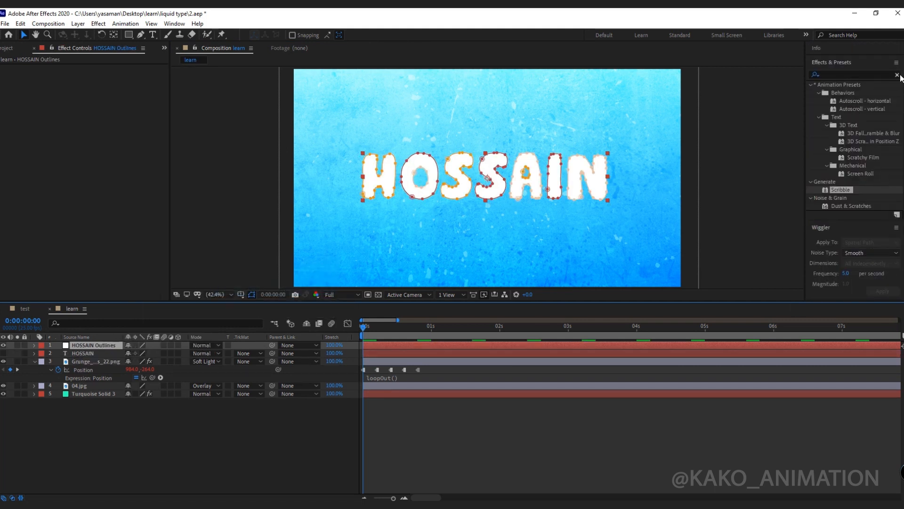
{"action": "left_click", "coordinate": [866, 75]}
{"action": "left_click", "coordinate": [867, 75]}
{"action": "type", "text": "s"}
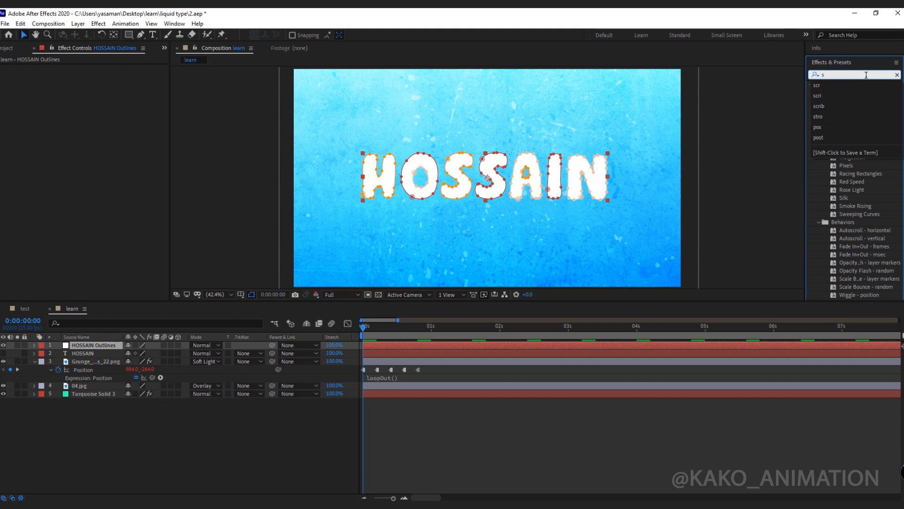
{"action": "type", "text": "tro"}
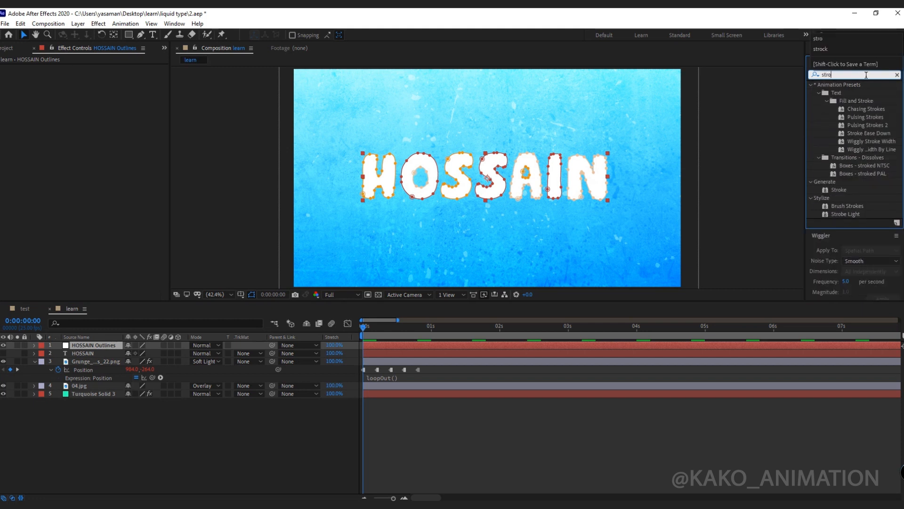
{"action": "double_click", "coordinate": [841, 191]}
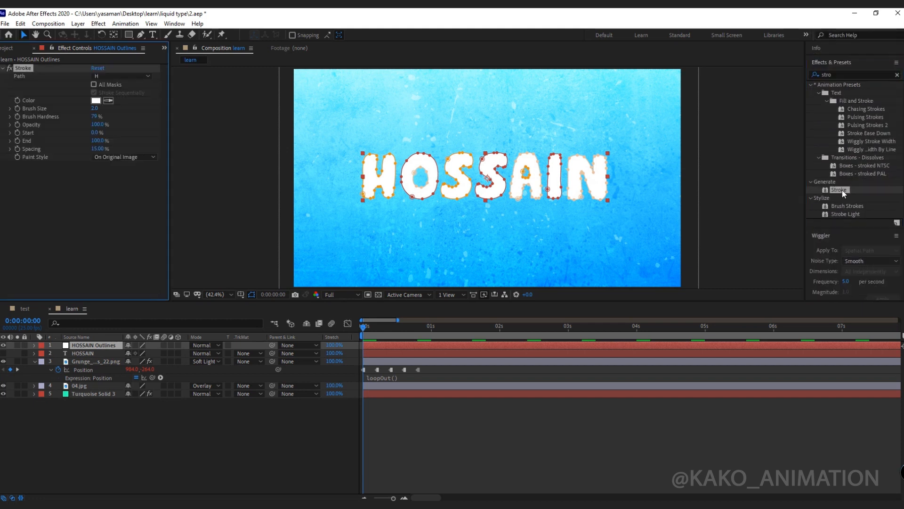
- Draw one continuous Pen mask path on the text outlines layer, winding through every letter from the first to the last
{"action": "left_click", "coordinate": [141, 35]}
{"action": "left_click", "coordinate": [367, 208]}
{"action": "left_click", "coordinate": [370, 145]}
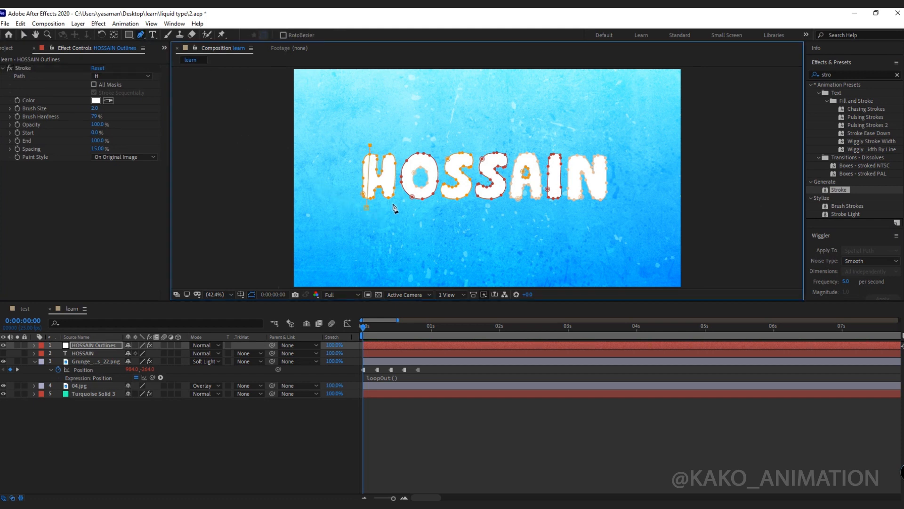
{"action": "left_click", "coordinate": [388, 144]}
{"action": "left_click_drag", "start_coordinate": [421, 145], "coordinate": [415, 193]}
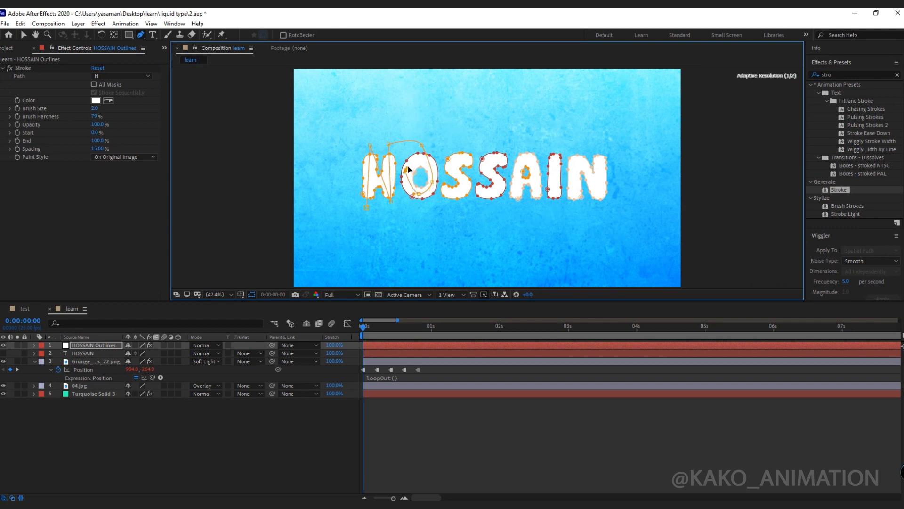
{"action": "left_click_drag", "start_coordinate": [439, 156], "coordinate": [441, 163]}
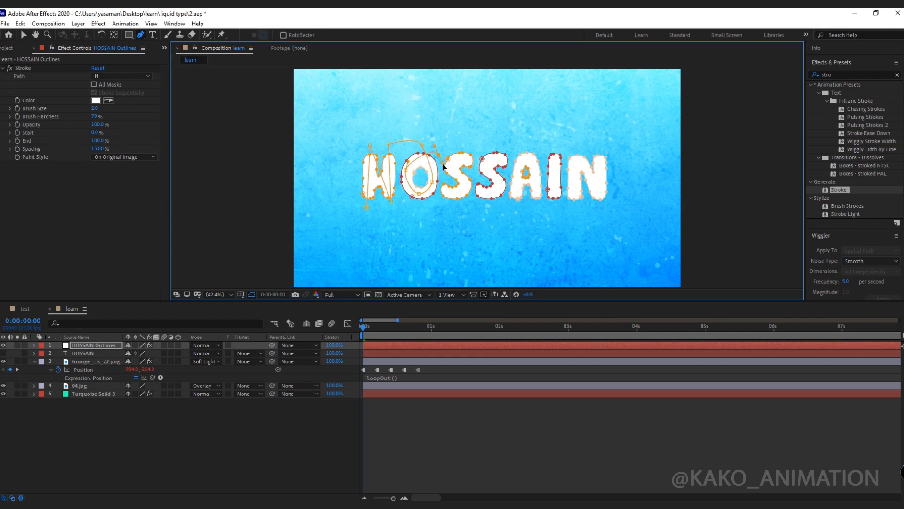
{"action": "left_click", "coordinate": [446, 191]}
{"action": "left_click_drag", "start_coordinate": [459, 192], "coordinate": [464, 190]}
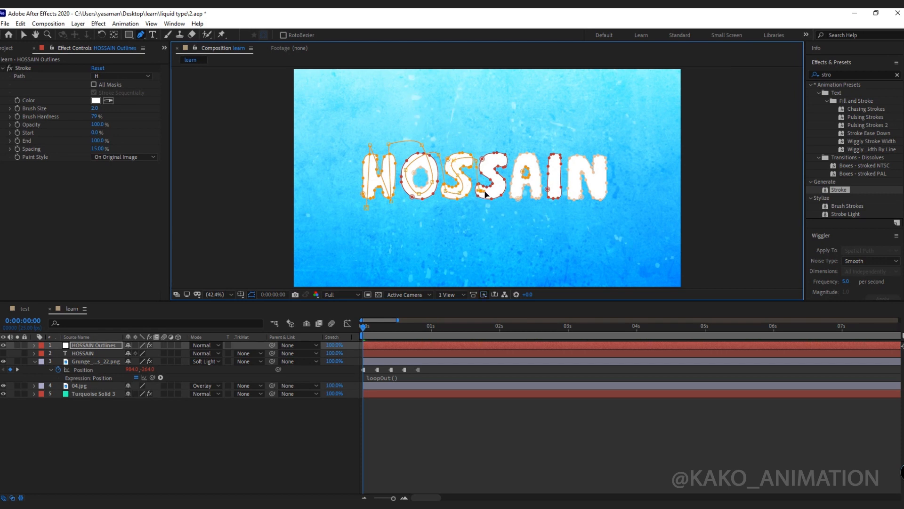
{"action": "left_click_drag", "start_coordinate": [500, 188], "coordinate": [500, 157]}
{"action": "left_click", "coordinate": [510, 158]}
{"action": "left_click", "coordinate": [506, 198]}
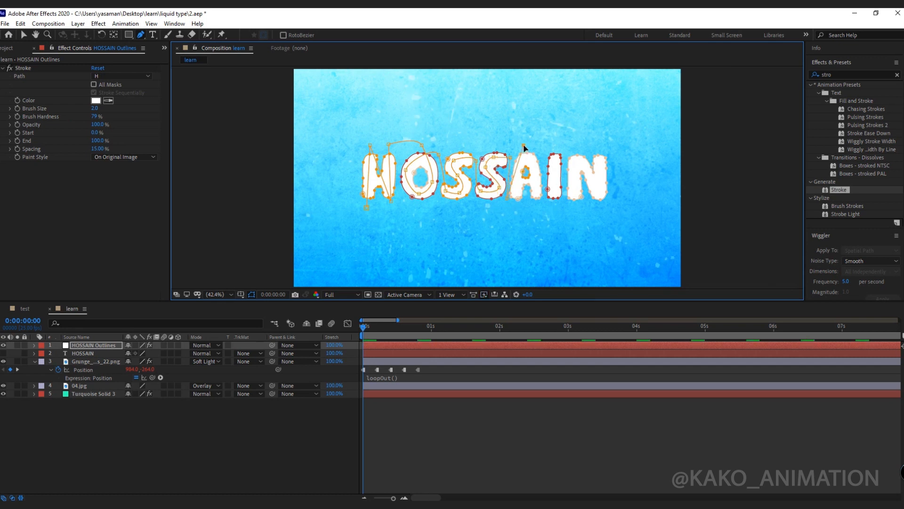
{"action": "left_click", "coordinate": [538, 201]}
{"action": "left_click", "coordinate": [553, 136]}
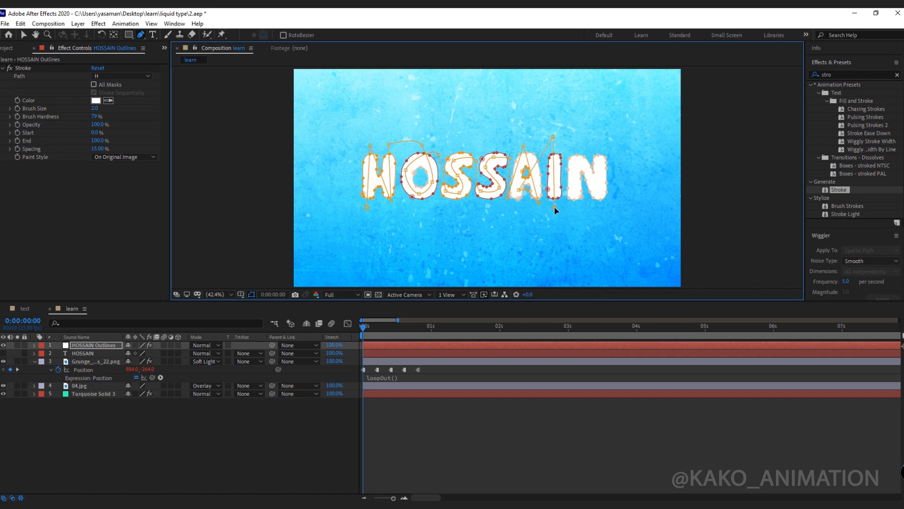
{"action": "left_click", "coordinate": [576, 206]}
{"action": "left_click", "coordinate": [572, 145]}
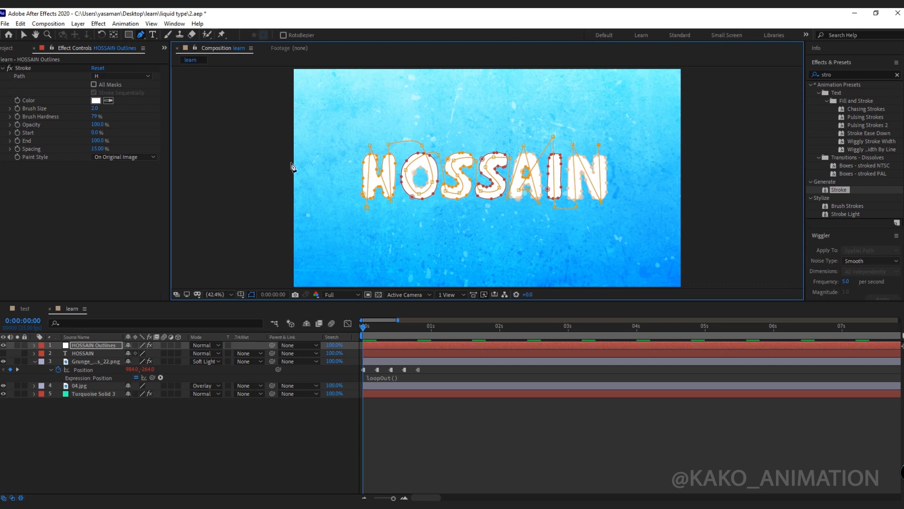
- Set the Stroke effect's path to Mask 1 and increase the brush size to 48.9 to cover the letters
{"action": "left_click_drag", "start_coordinate": [94, 109], "coordinate": [130, 109]}
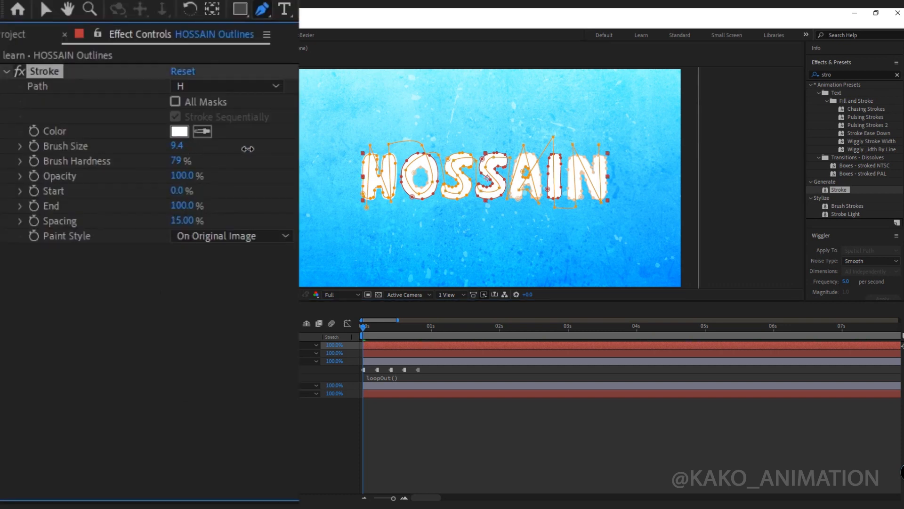
{"action": "left_click", "coordinate": [230, 86]}
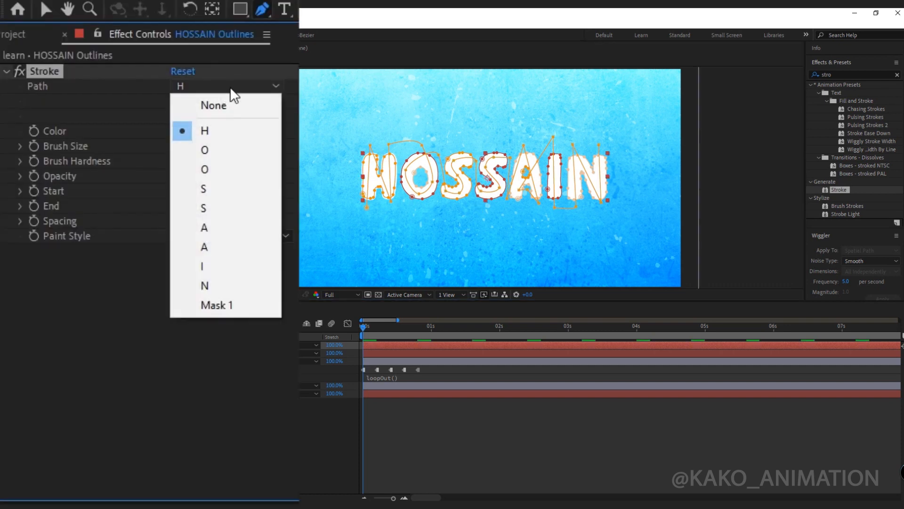
{"action": "left_click", "coordinate": [217, 306]}
{"action": "left_click_drag", "start_coordinate": [177, 146], "coordinate": [319, 147]}
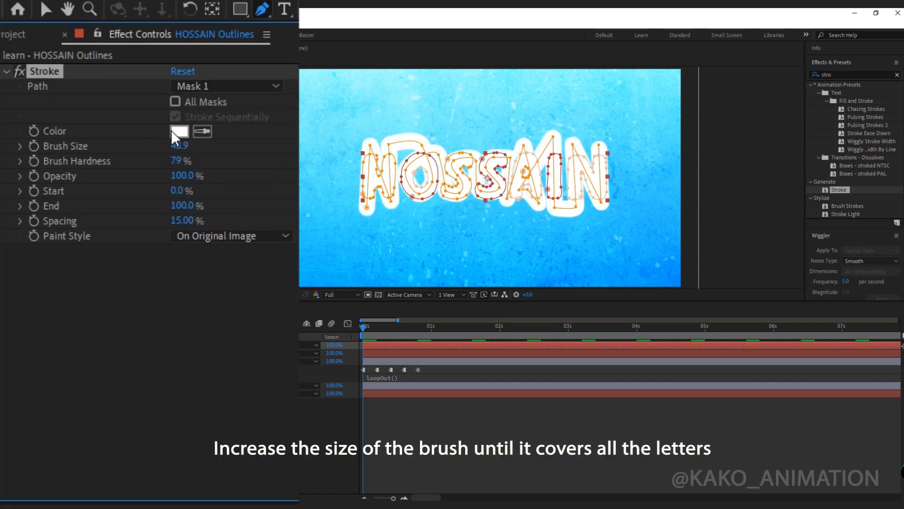
- Change the Stroke effect's color to coral red
{"action": "left_click", "coordinate": [178, 131]}
{"action": "left_click", "coordinate": [769, 180]}
{"action": "left_click", "coordinate": [884, 182]}
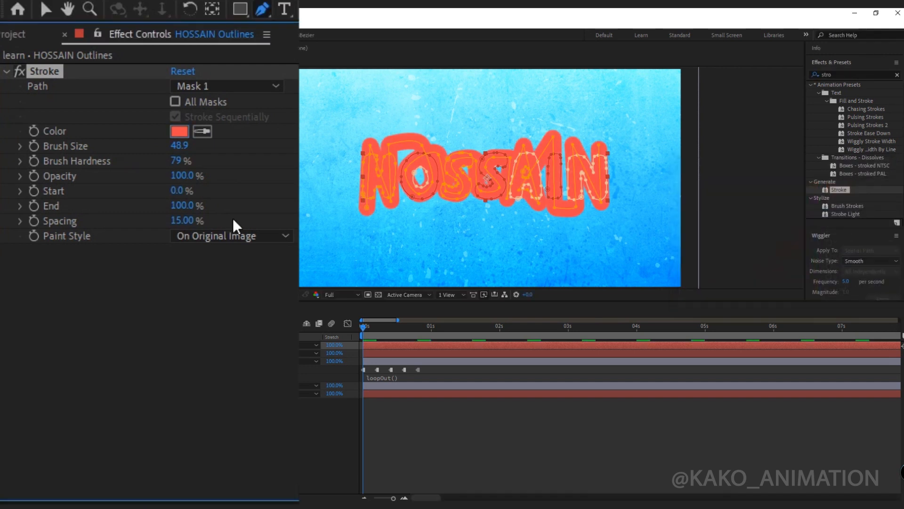
- Set the Stroke brush size to 45 and the paint style to Reveal Original Image
{"action": "left_click_drag", "start_coordinate": [183, 148], "coordinate": [161, 148]}
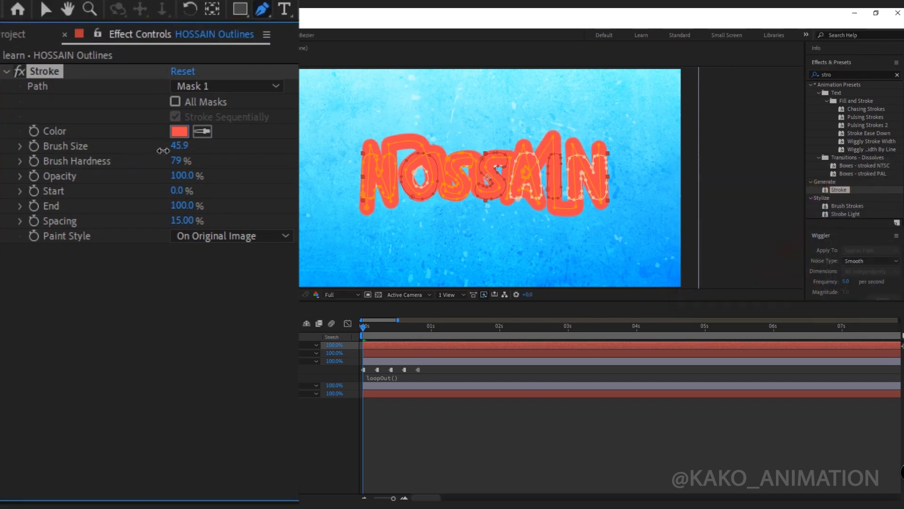
{"action": "left_click", "coordinate": [179, 146]}
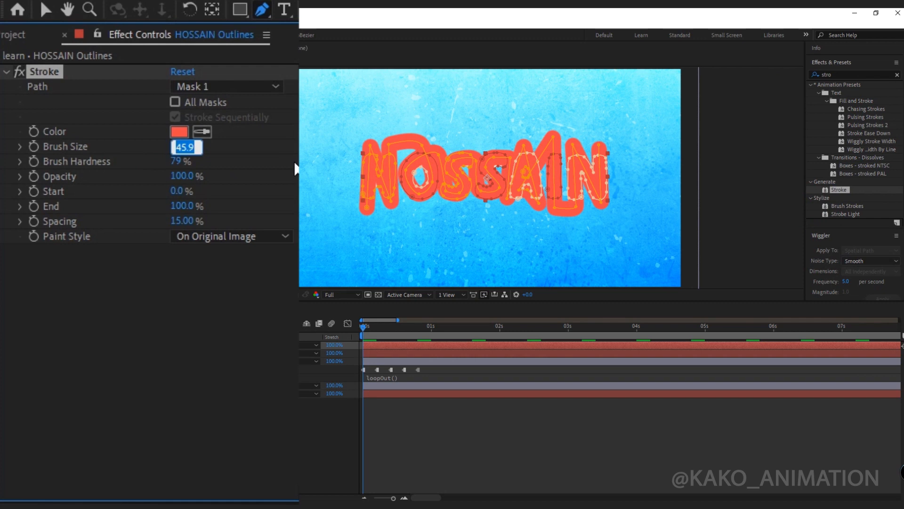
{"action": "type", "text": "45"}
{"action": "key", "text": "Return"}
{"action": "left_click", "coordinate": [216, 239]}
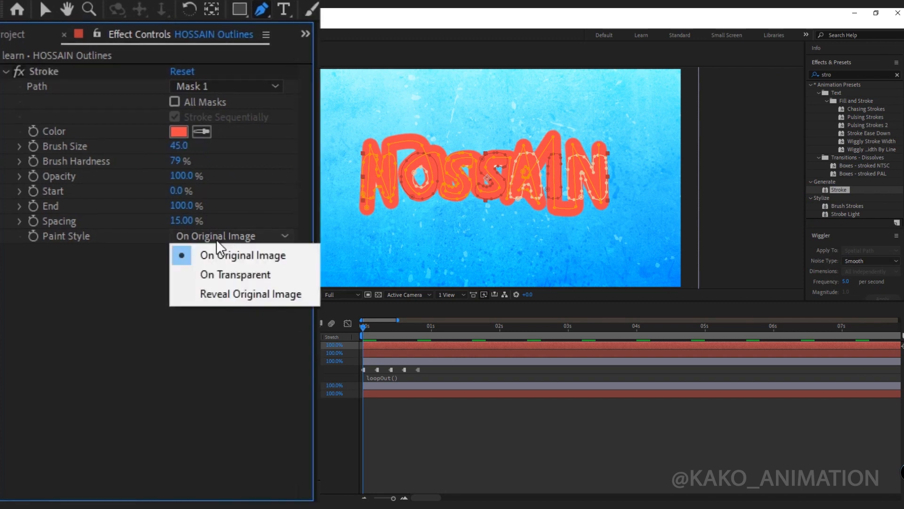
{"action": "left_click", "coordinate": [236, 293]}
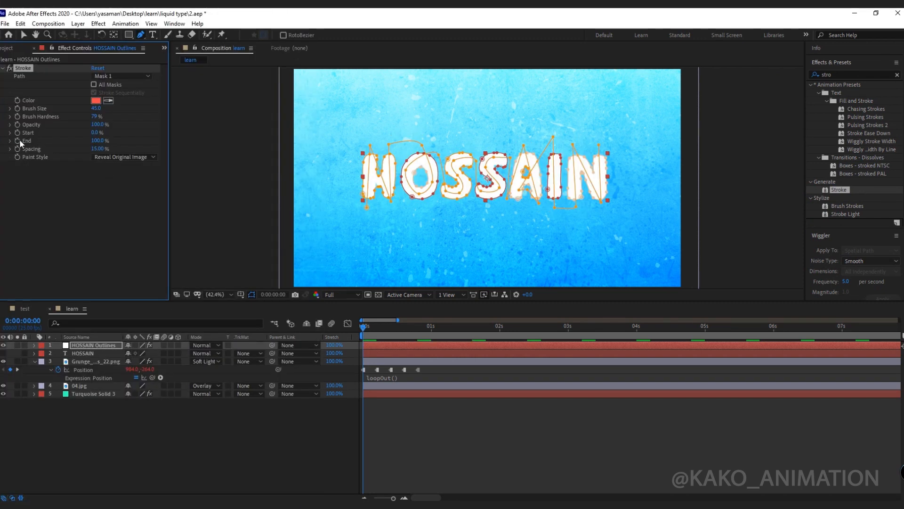
- Keyframe the Stroke's End from 0% at the start of the composition to 100% at 4 seconds
{"action": "left_click", "coordinate": [18, 140]}
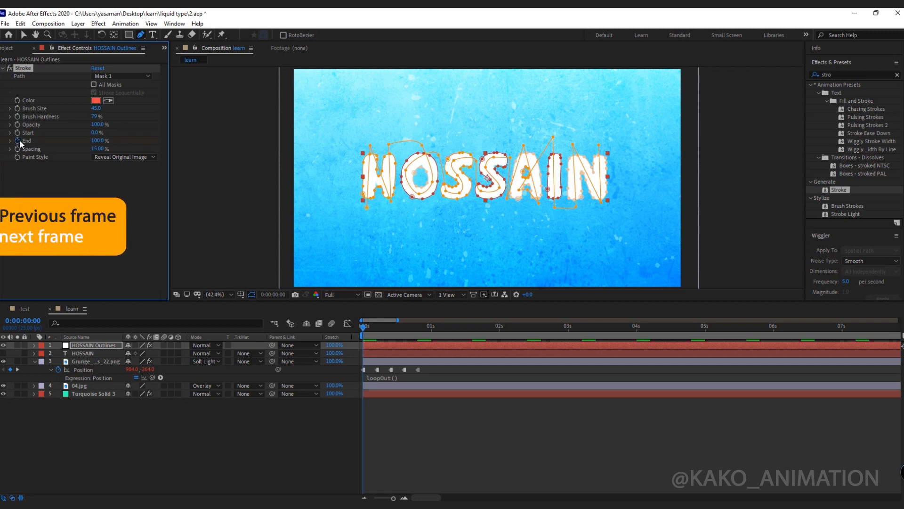
{"action": "left_click_drag", "start_coordinate": [97, 141], "coordinate": [27, 142]}
{"action": "key", "text": "shift+Page_Down"}
{"action": "key", "text": "shift+Page_Down"}
{"action": "key", "text": "shift+Page_Down"}
{"action": "key", "text": "shift+Page_Down"}
{"action": "key", "text": "shift+Page_Down"}
{"action": "key", "text": "shift+Page_Down"}
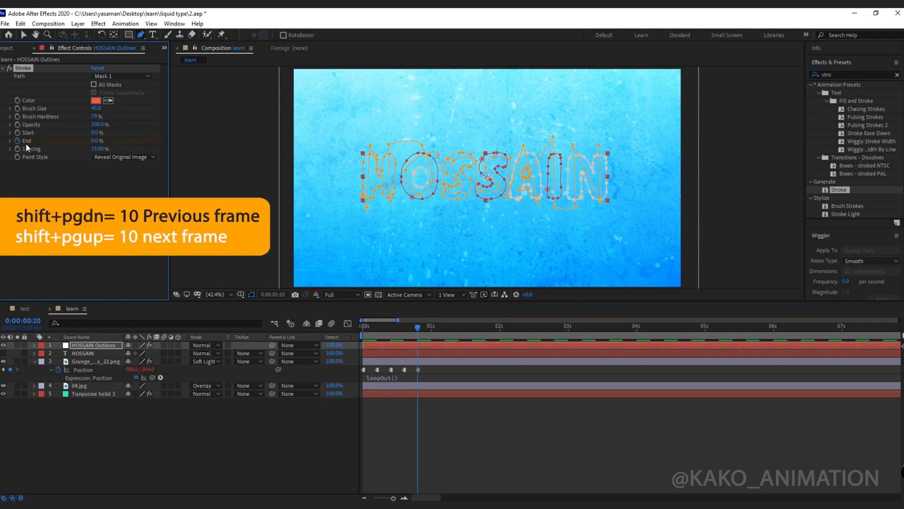
{"action": "key", "text": "shift+Page_Down"}
{"action": "key", "text": "shift+Page_Down"}
{"action": "key", "text": "shift+Page_Down"}
{"action": "key", "text": "shift+Page_Down"}
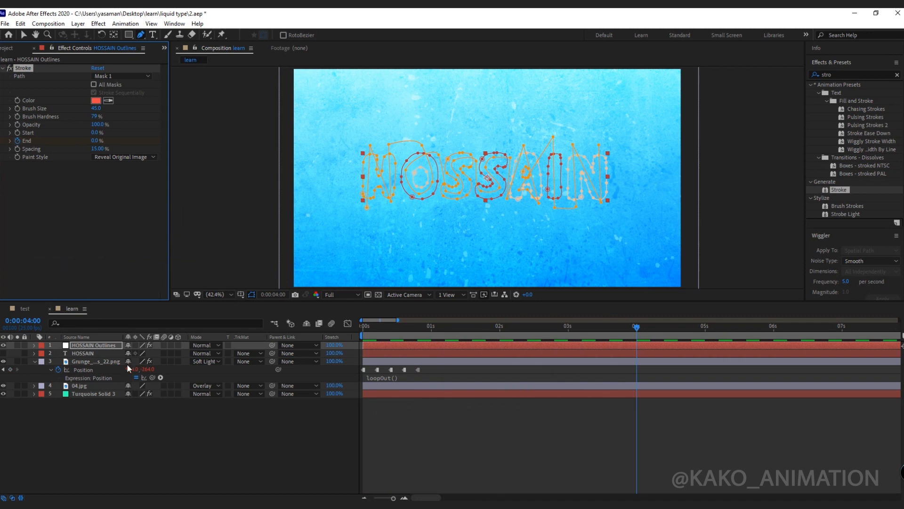
{"action": "key", "text": "u"}
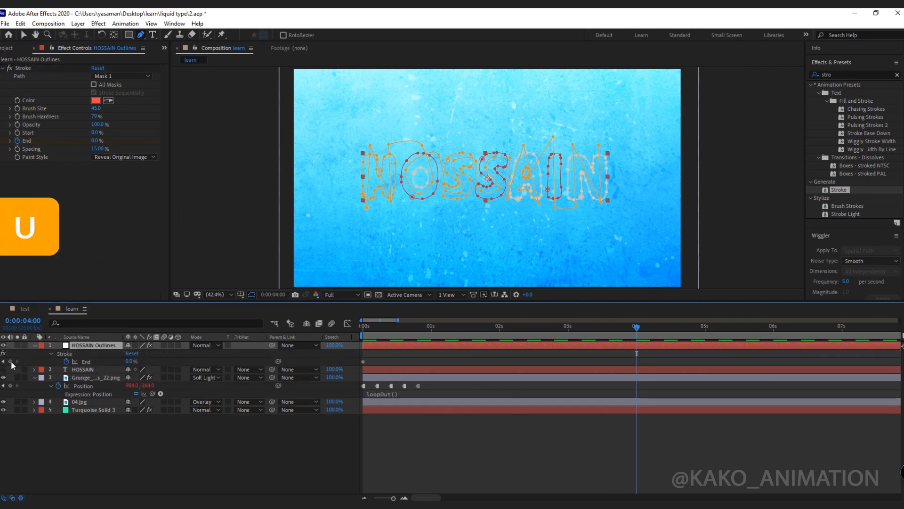
{"action": "left_click", "coordinate": [10, 362]}
{"action": "left_click_drag", "start_coordinate": [128, 362], "coordinate": [225, 361]}
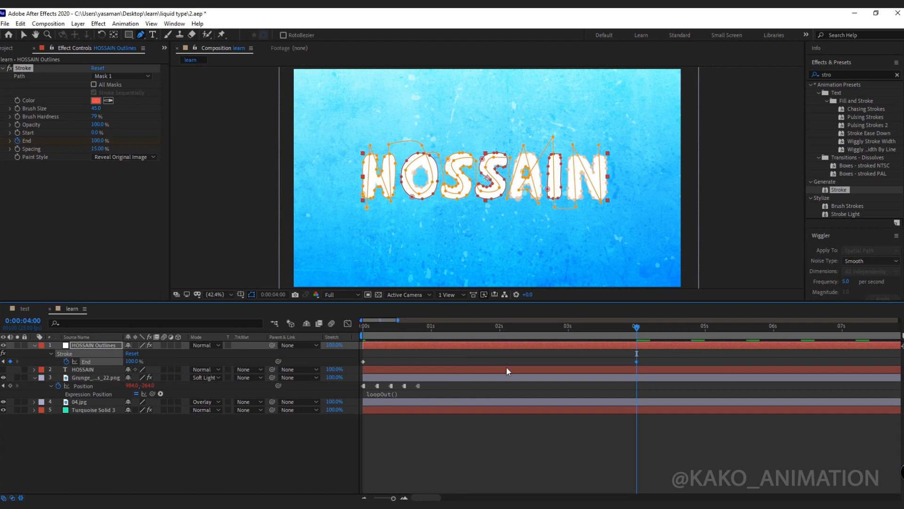
- Apply Easy Ease to both End keyframes and reshape their speed graph with a shorter ease into the last keyframe
{"action": "left_click_drag", "start_coordinate": [653, 356], "coordinate": [358, 363]}
{"action": "key", "text": "F9"}
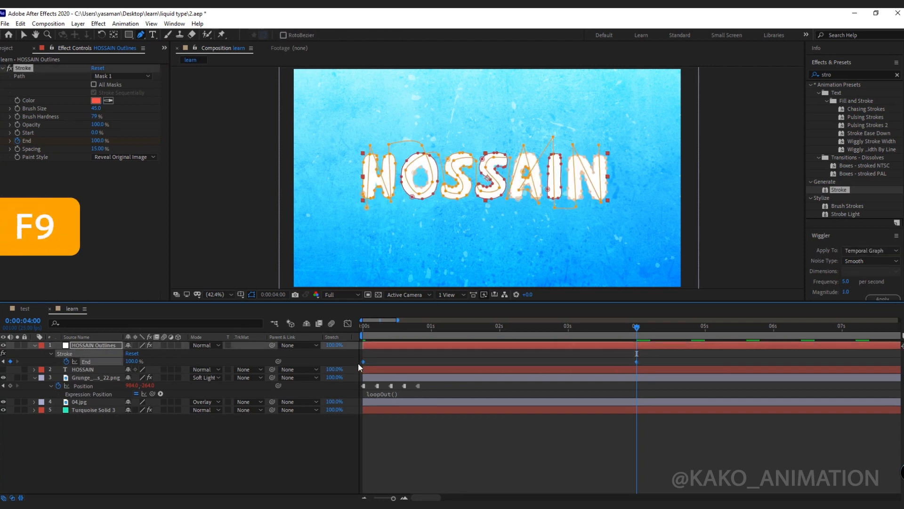
{"action": "left_click", "coordinate": [347, 323]}
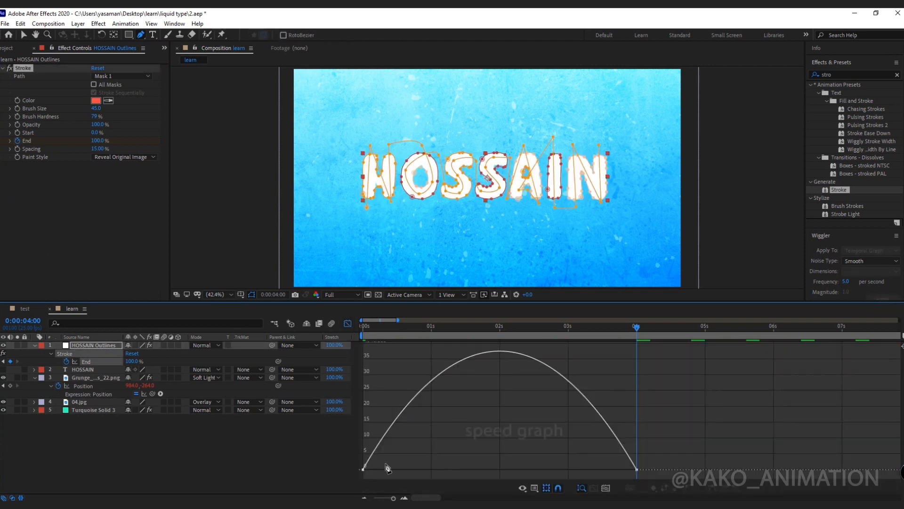
{"action": "left_click_drag", "start_coordinate": [408, 469], "coordinate": [427, 470]}
{"action": "left_click_drag", "start_coordinate": [591, 469], "coordinate": [619, 470]}
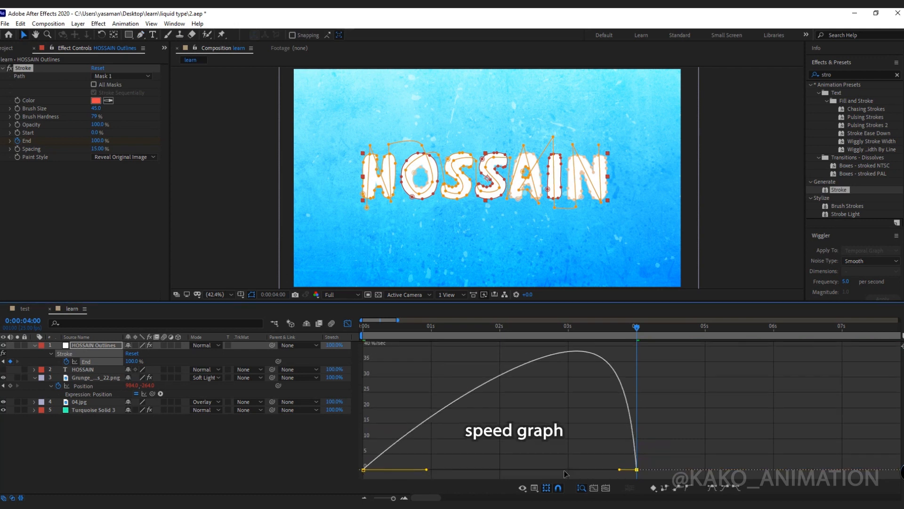
{"action": "left_click_drag", "start_coordinate": [427, 469], "coordinate": [400, 470]}
{"action": "left_click_drag", "start_coordinate": [619, 470], "coordinate": [627, 470]}
{"action": "left_click_drag", "start_coordinate": [401, 470], "coordinate": [408, 469]}
{"action": "left_click", "coordinate": [348, 323]}
- Go to the first letter's reveal and reposition the mask path points above and below that letter
{"action": "mouse_move", "coordinate": [380, 327]}
{"action": "left_mouse_down"}
{"action": "mouse_move", "coordinate": [423, 329]}
{"action": "mouse_move", "coordinate": [414, 327]}
{"action": "left_mouse_up"}
{"action": "left_click", "coordinate": [411, 345]}
{"action": "left_click_drag", "start_coordinate": [370, 150], "coordinate": [389, 144]}
{"action": "left_click", "coordinate": [417, 326]}
{"action": "left_click_drag", "start_coordinate": [370, 147], "coordinate": [366, 151]}
{"action": "left_click_drag", "start_coordinate": [390, 201], "coordinate": [387, 204]}
- Advance through the reveal to 0:00:02:13 and refine the mask path points around the second to fourth letters
{"action": "left_click_drag", "start_coordinate": [410, 329], "coordinate": [491, 332]}
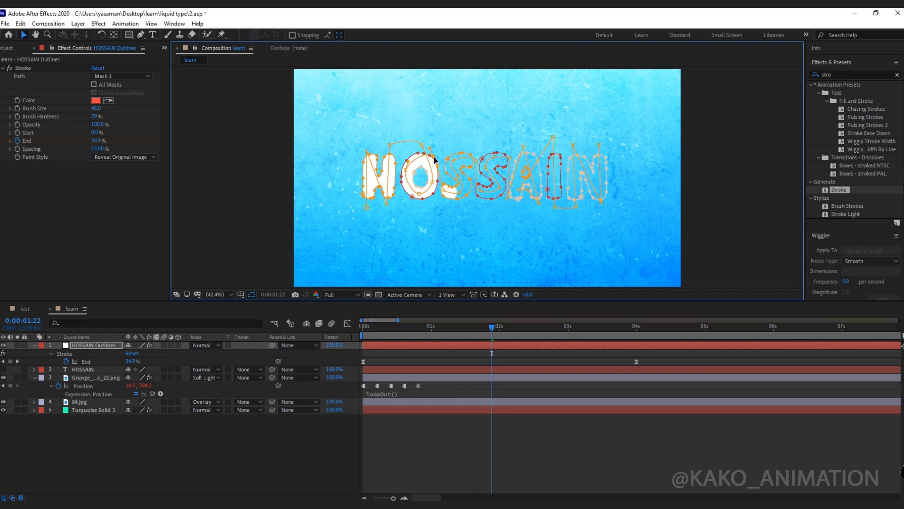
{"action": "left_click_drag", "start_coordinate": [490, 331], "coordinate": [536, 327]}
{"action": "left_click", "coordinate": [477, 165]}
{"action": "left_click", "coordinate": [482, 194]}
{"action": "left_click", "coordinate": [495, 159]}
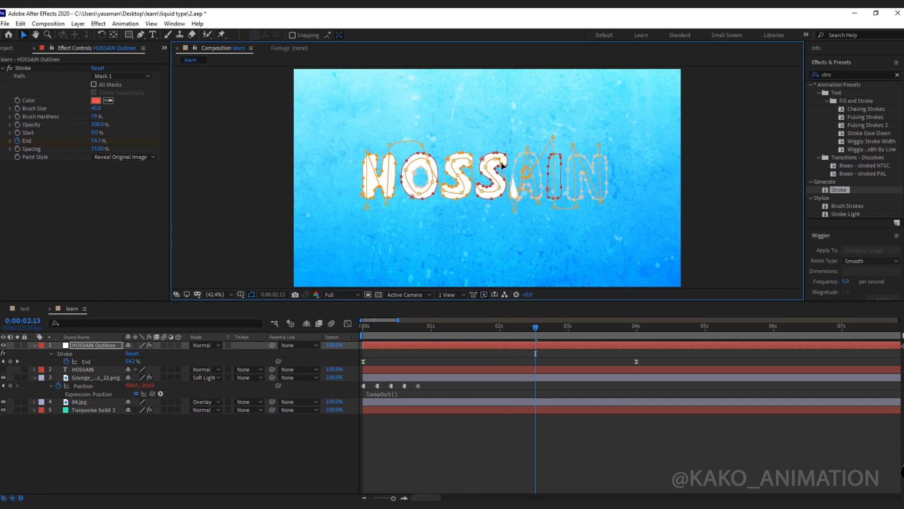
- Refine the mask path points around the fifth letter, check the remaining letters and preview the reveal animation
{"action": "left_click_drag", "start_coordinate": [537, 329], "coordinate": [544, 330]}
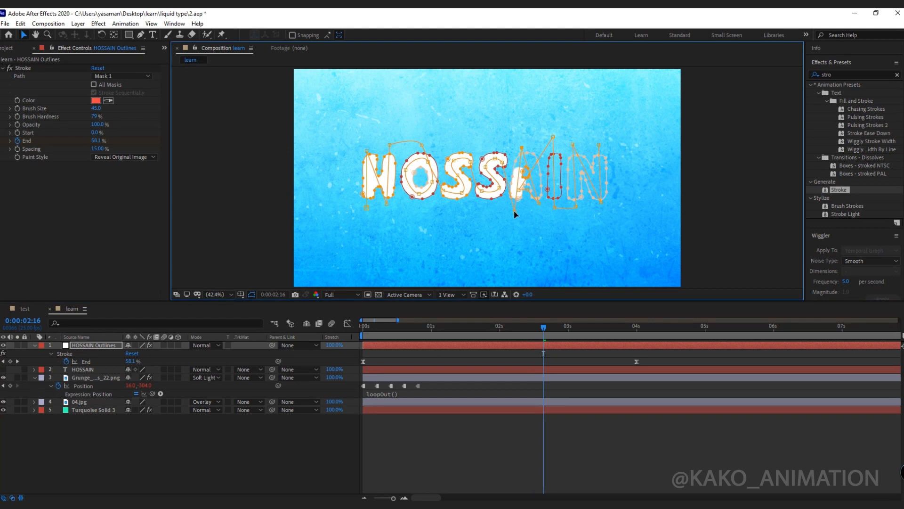
{"action": "mouse_move", "coordinate": [545, 328]}
{"action": "left_mouse_down"}
{"action": "mouse_move", "coordinate": [578, 333]}
{"action": "mouse_move", "coordinate": [560, 329]}
{"action": "left_mouse_up"}
{"action": "left_click", "coordinate": [541, 206]}
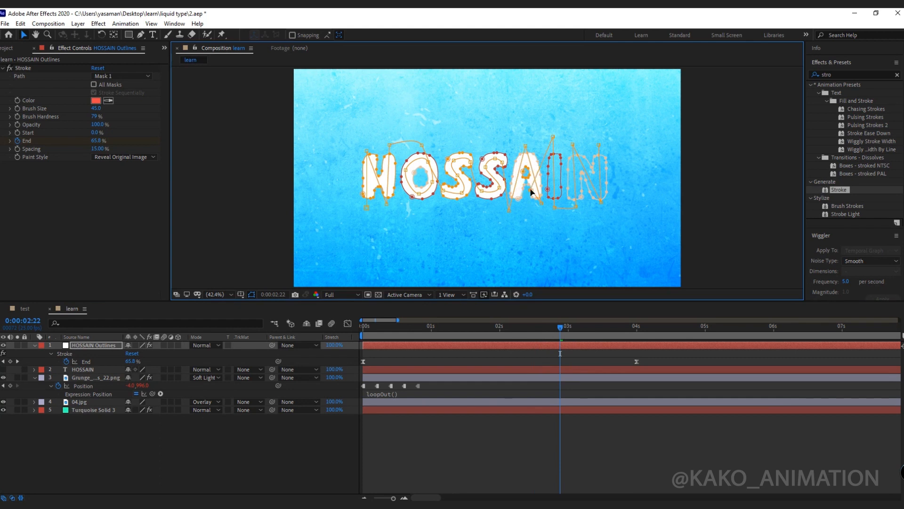
{"action": "mouse_move", "coordinate": [564, 327]}
{"action": "left_mouse_down"}
{"action": "mouse_move", "coordinate": [639, 328]}
{"action": "mouse_move", "coordinate": [362, 335]}
{"action": "mouse_move", "coordinate": [540, 342]}
{"action": "mouse_move", "coordinate": [635, 331]}
{"action": "left_mouse_up"}
{"action": "left_click", "coordinate": [663, 279]}
{"action": "key", "text": "space"}
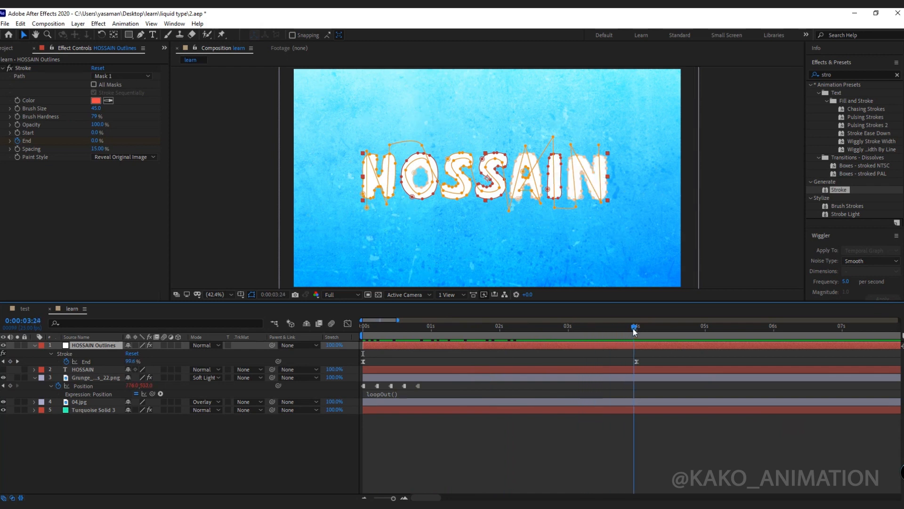
- Find the Scribble effect, apply it to the text outlines layer and place it above Stroke in the effect order
{"action": "left_click", "coordinate": [819, 74]}
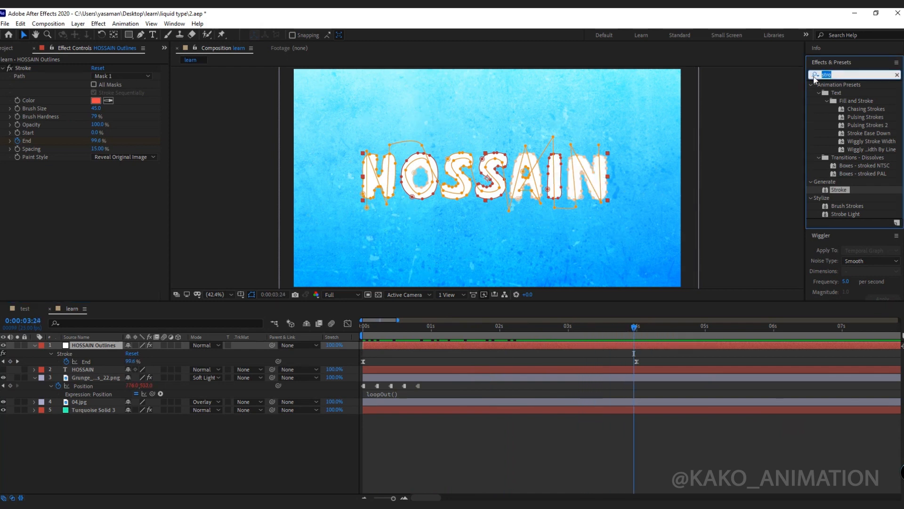
{"action": "type", "text": "scri"}
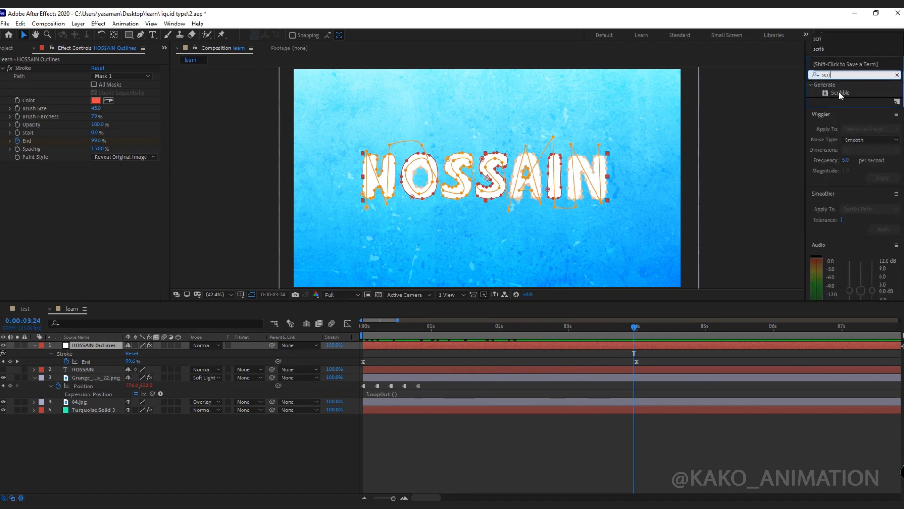
{"action": "double_click", "coordinate": [840, 93]}
{"action": "left_click_drag", "start_coordinate": [26, 164], "coordinate": [28, 67]}
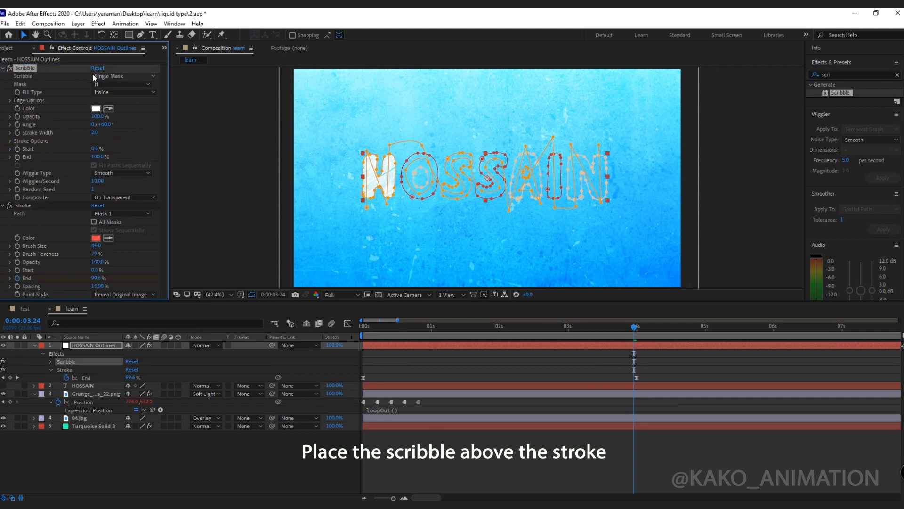
- Set Scribble to All Masks Using Modes with a stroke width of 5
{"action": "left_click", "coordinate": [93, 76]}
{"action": "left_click", "coordinate": [111, 122]}
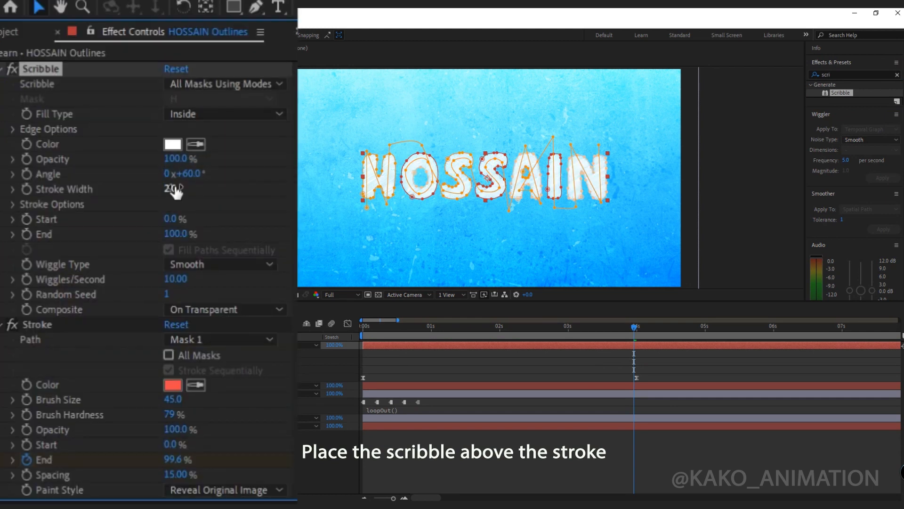
{"action": "left_click_drag", "start_coordinate": [175, 189], "coordinate": [79, 202]}
- In the Scribble stroke options, set Curviness to 20%, Curviness Variation to 22% and Spacing to 0.1
{"action": "left_click", "coordinate": [11, 204]}
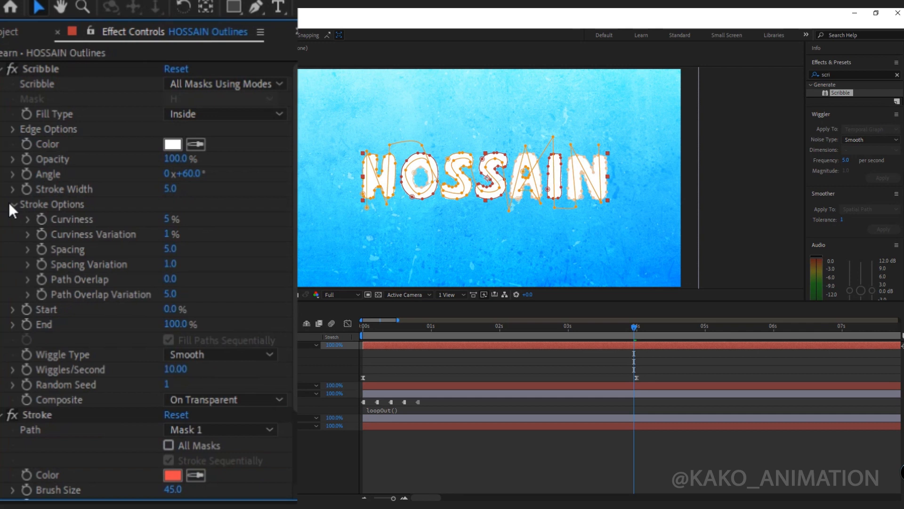
{"action": "left_click", "coordinate": [166, 219]}
{"action": "type", "text": "20"}
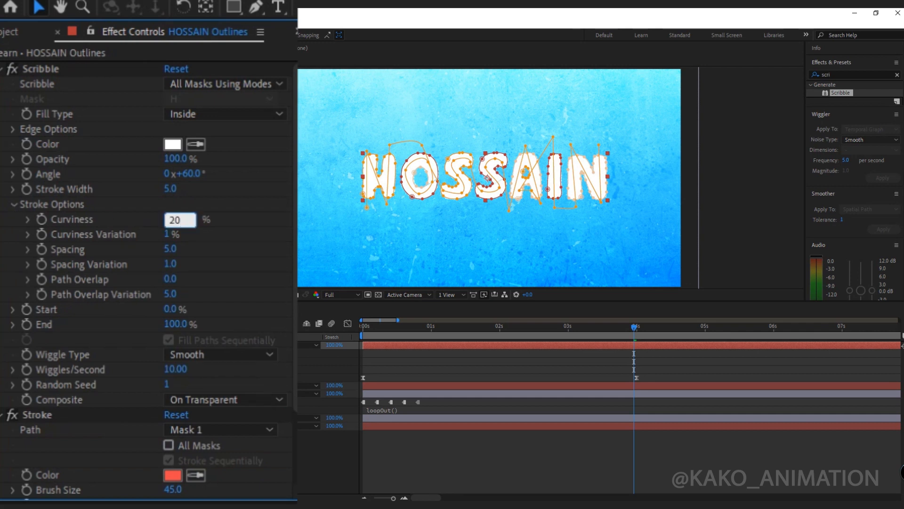
{"action": "left_click", "coordinate": [169, 233]}
{"action": "type", "text": "22"}
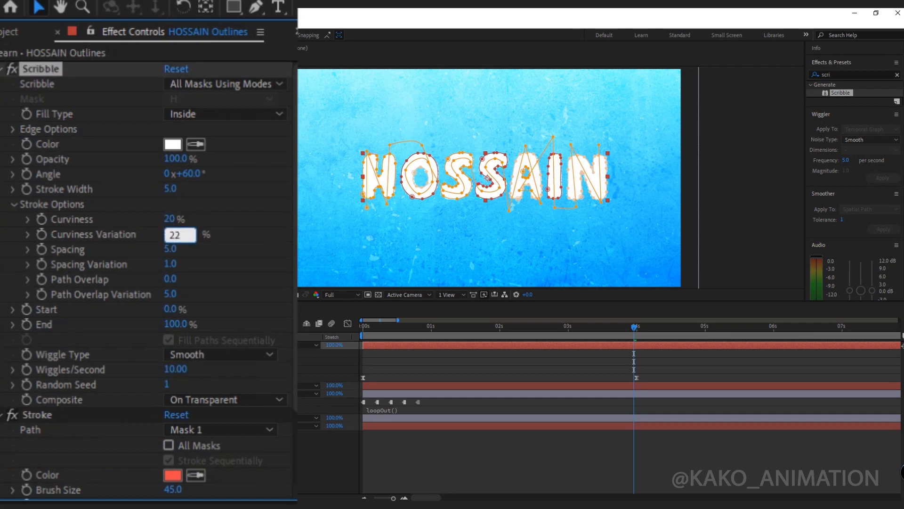
{"action": "left_click", "coordinate": [171, 247]}
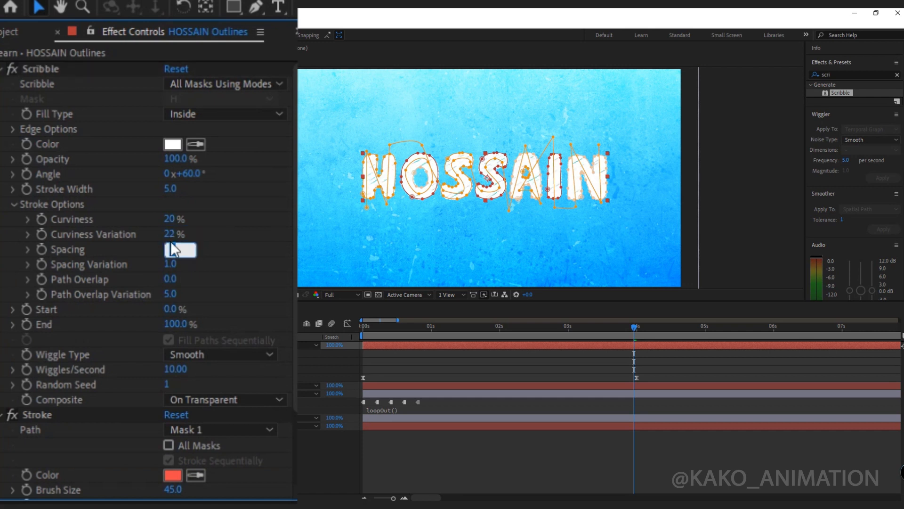
{"action": "type", "text": "0.1"}
{"action": "key", "text": "Return"}
- Set Scribble's Spacing Variation to 12, Path Overlap to 2 and Path Overlap Variation to 0
{"action": "left_click", "coordinate": [176, 263]}
{"action": "type", "text": "12"}
{"action": "key", "text": "Return"}
{"action": "left_click", "coordinate": [169, 277]}
{"action": "type", "text": "2"}
{"action": "key", "text": "Return"}
{"action": "left_click", "coordinate": [170, 294]}
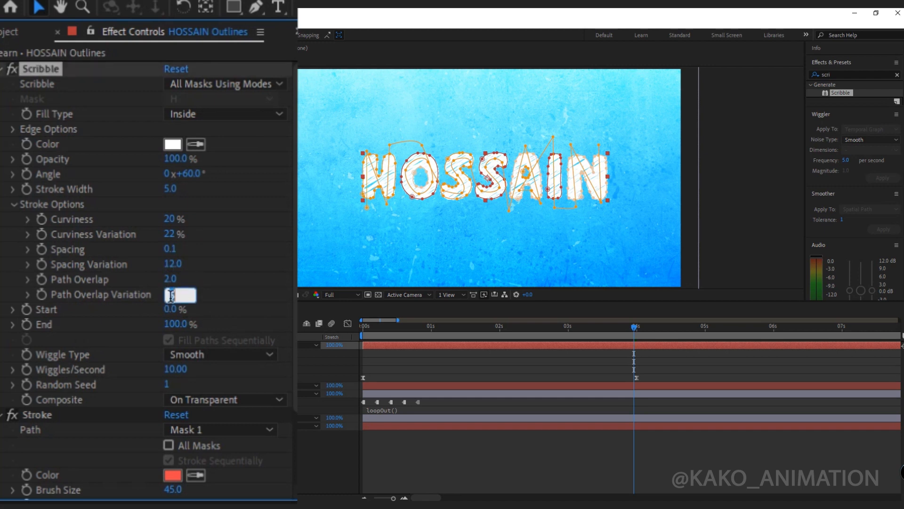
{"action": "key", "text": "Return"}
- Change Scribble's Wiggle Type to Jumpy and set Wiggles/Second to 5
{"action": "left_click", "coordinate": [213, 353]}
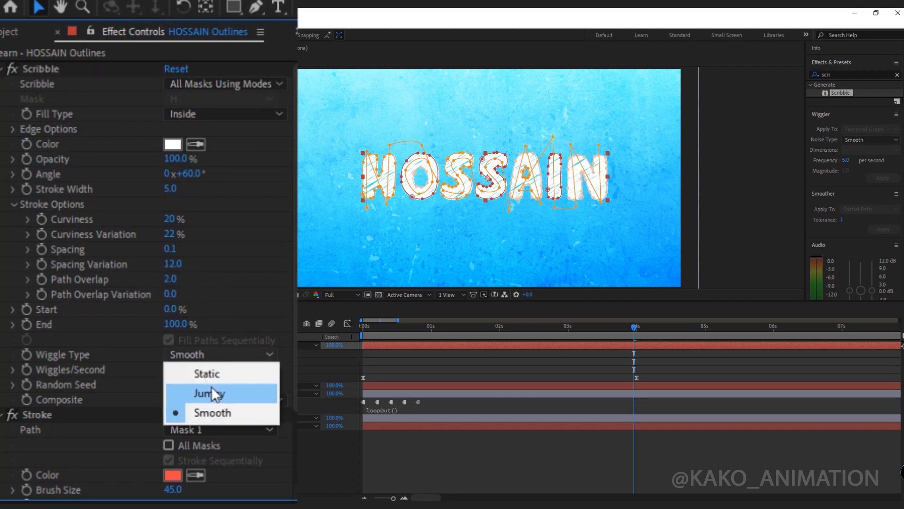
{"action": "left_click", "coordinate": [205, 394]}
{"action": "left_click", "coordinate": [175, 370]}
{"action": "type", "text": "5"}
{"action": "key", "text": "Return"}
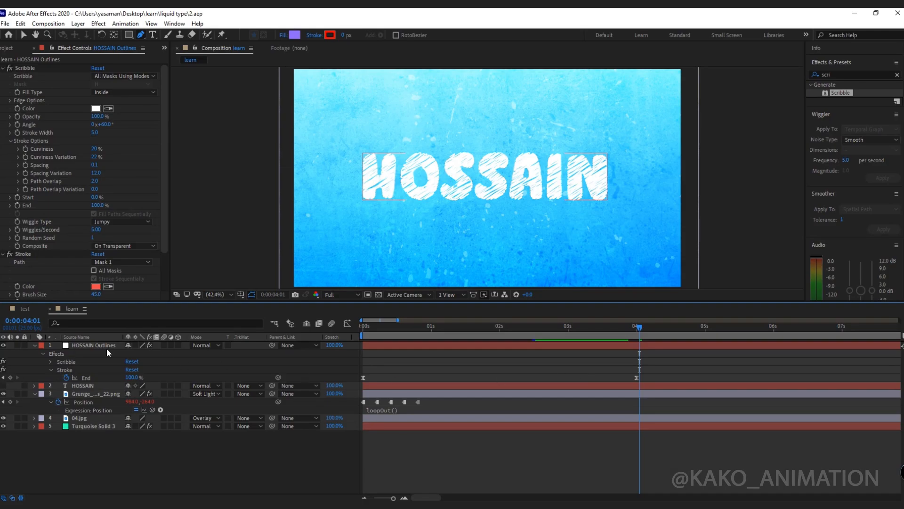
- Keyframe the text outlines layer's position at the composition start, then add a keyframe of 964, 540 five frames further on
{"action": "left_click", "coordinate": [23, 35]}
{"action": "left_click", "coordinate": [98, 345]}
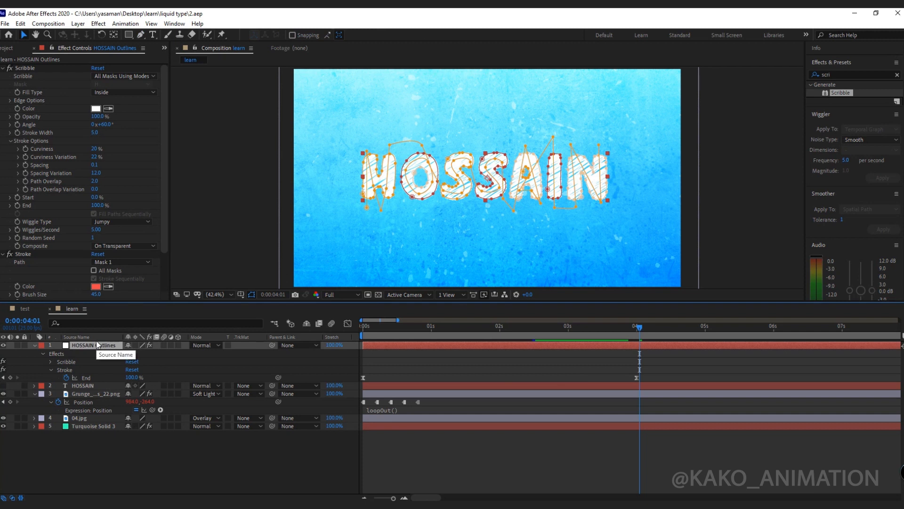
{"action": "key", "text": "p"}
{"action": "key", "text": "Home"}
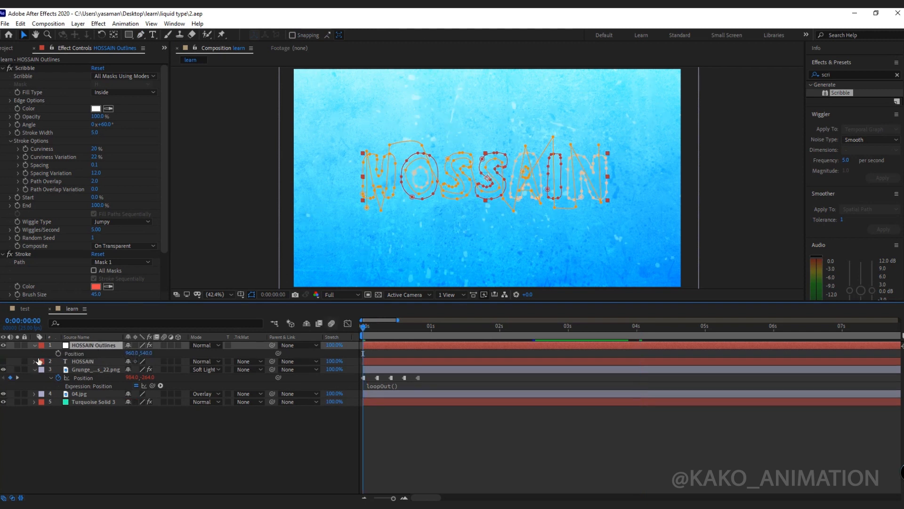
{"action": "left_click", "coordinate": [57, 353]}
{"action": "key", "text": "space"}
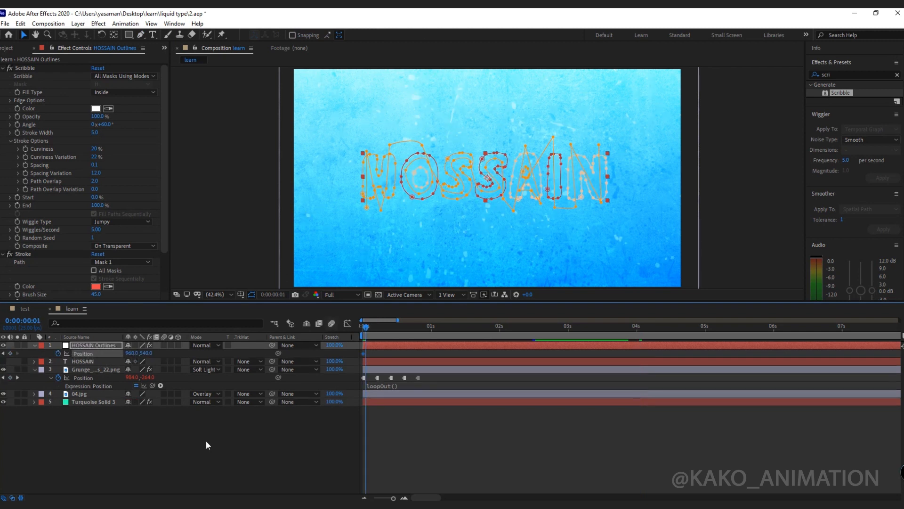
{"action": "key", "text": "Right"}
{"action": "key", "text": "Right"}
{"action": "key", "text": "Right"}
{"action": "key", "text": "Right"}
{"action": "key", "text": "space"}
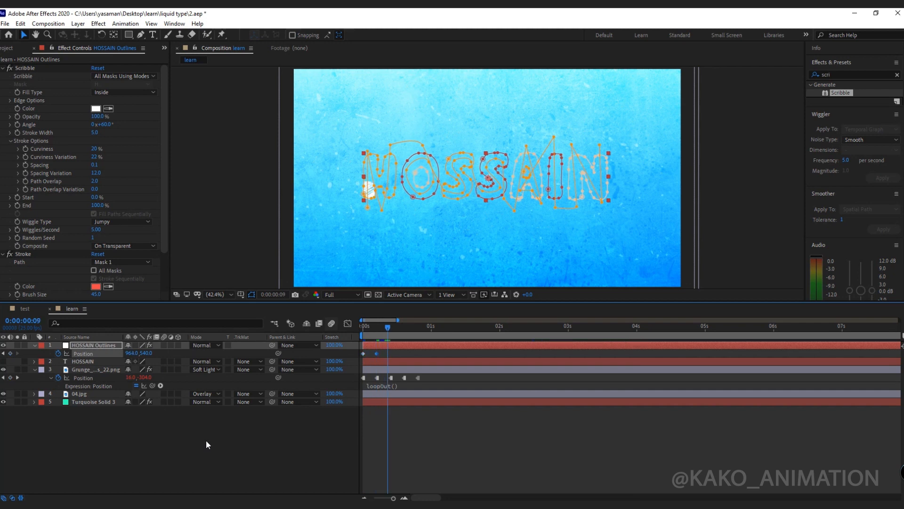
- Add outlines position keyframes of 960, 540 at 0:00:00:10, 956, 540 at 0:00:00:15 and 960, 540 at 0:00:00:20
{"action": "mouse_move", "coordinate": [366, 356]}
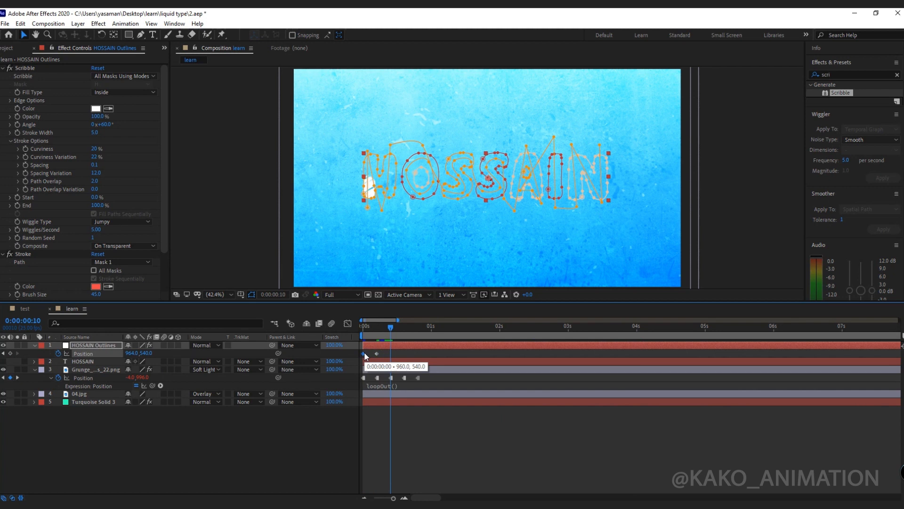
{"action": "key", "text": "Left"}
{"action": "key", "text": "Left"}
{"action": "key", "text": "Left"}
{"action": "key", "text": "Left"}
{"action": "key", "text": "space"}
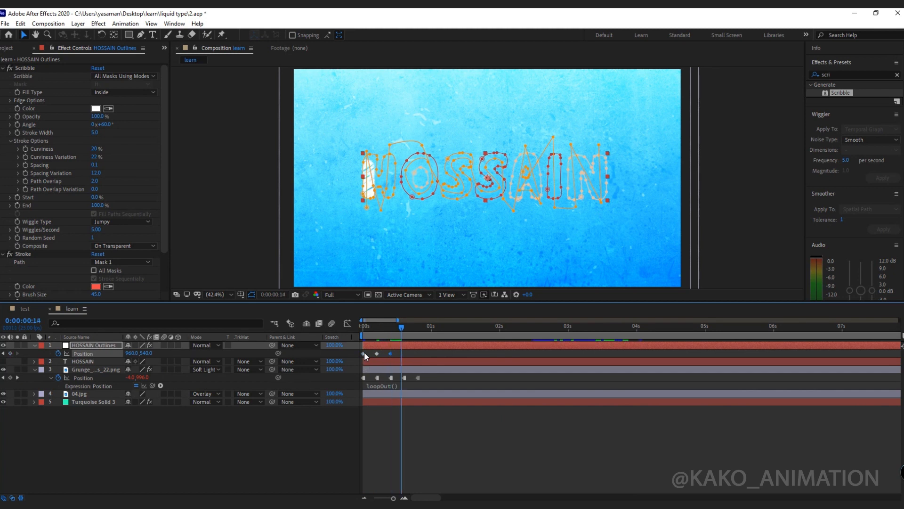
{"action": "key", "text": "Left"}
{"action": "key", "text": "Left"}
{"action": "key", "text": "Left"}
{"action": "key", "text": "Left"}
{"action": "key", "text": "space"}
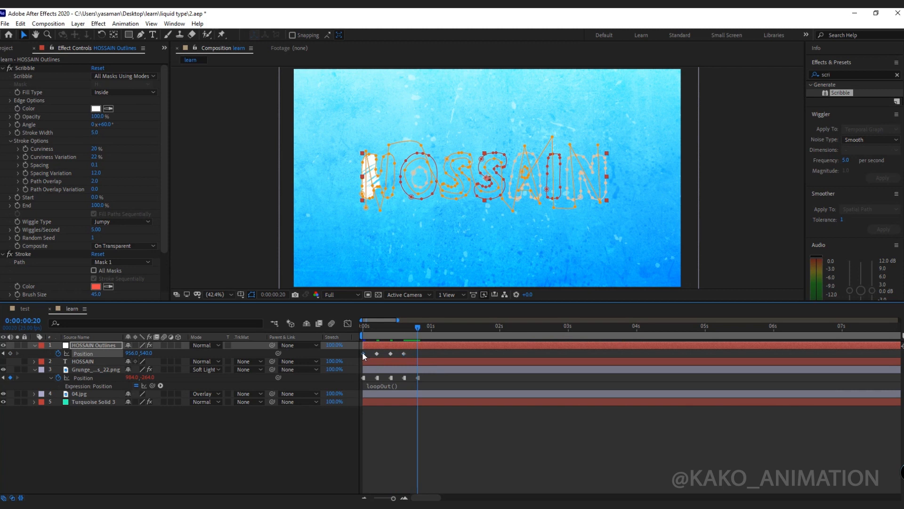
- Convert all the outlines layer's position keyframes to hold keyframes and loop them with a loopOut expression
{"action": "left_click_drag", "start_coordinate": [428, 351], "coordinate": [361, 354]}
{"action": "right_click", "coordinate": [361, 354]}
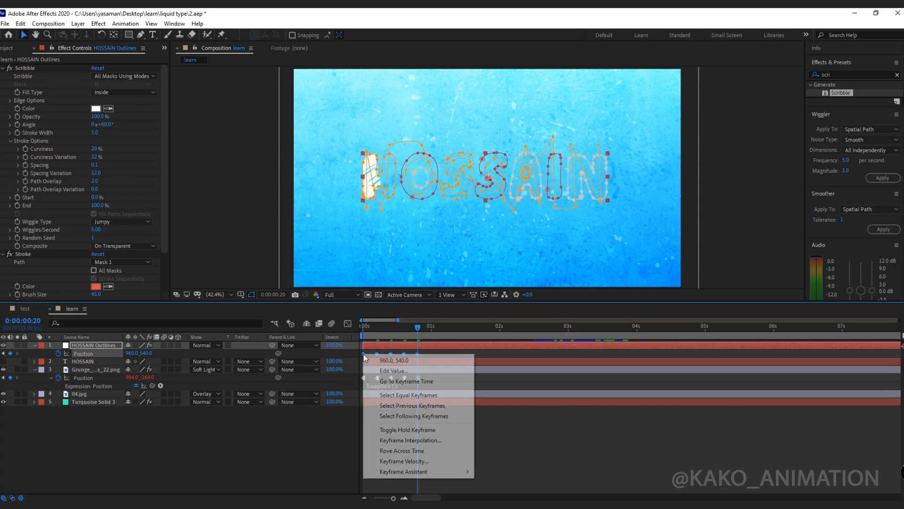
{"action": "left_click", "coordinate": [408, 430]}
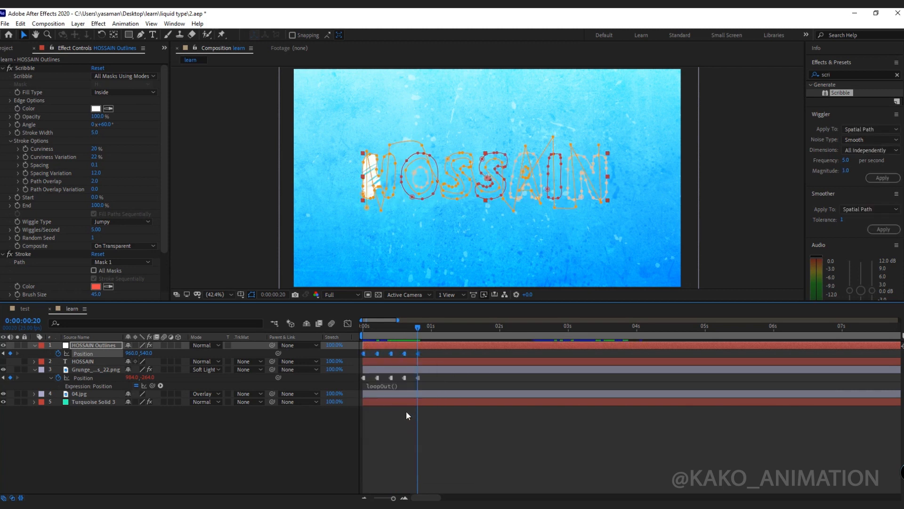
{"action": "left_click", "coordinate": [58, 354], "text": "alt"}
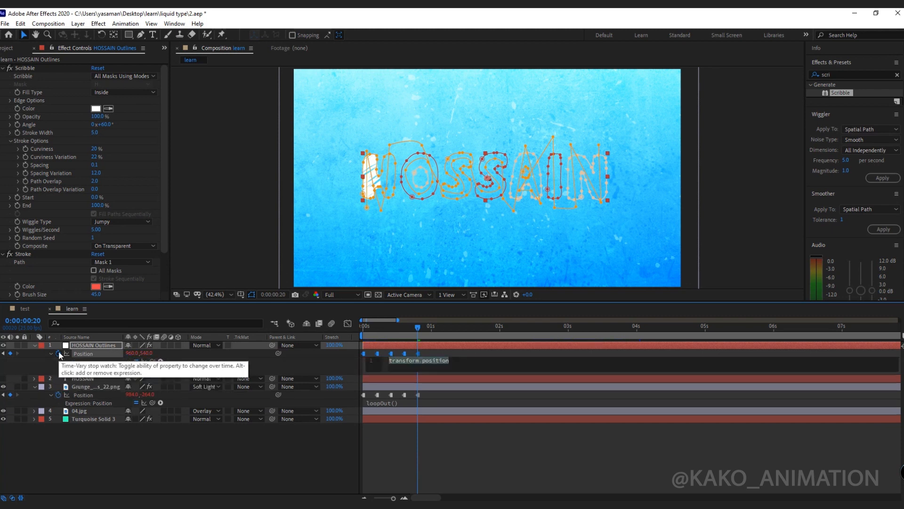
{"action": "type", "text": "loo"}
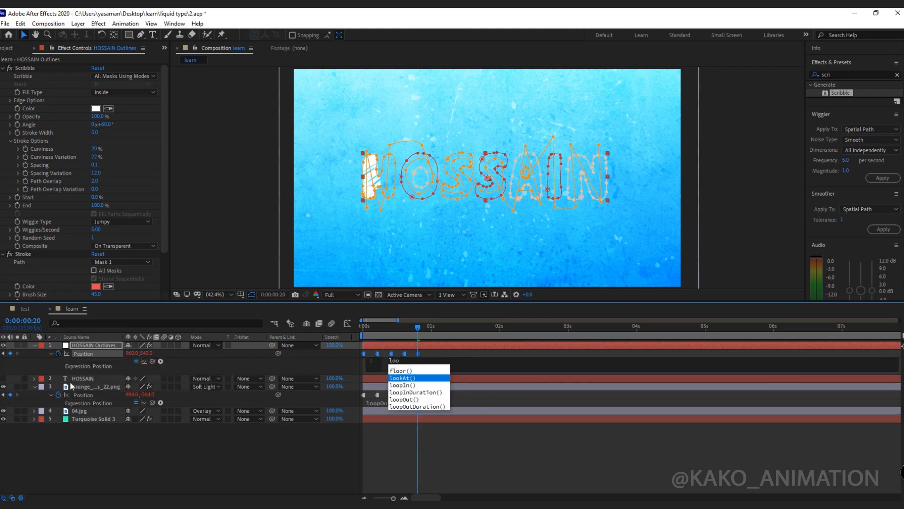
{"action": "left_click", "coordinate": [411, 406]}
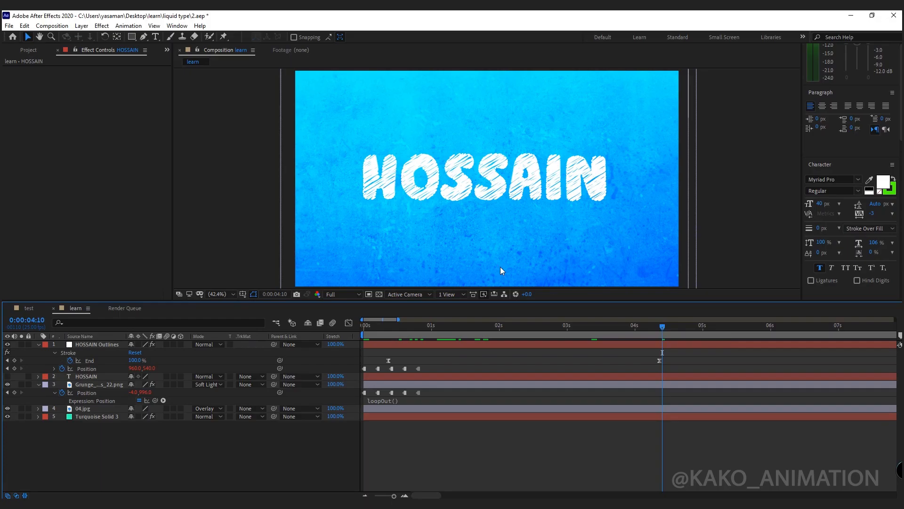
- Start a Pen tool path on a new shape layer, running up and down over the first letter of the title
{"action": "left_click", "coordinate": [144, 38]}
{"action": "left_click", "coordinate": [370, 207]}
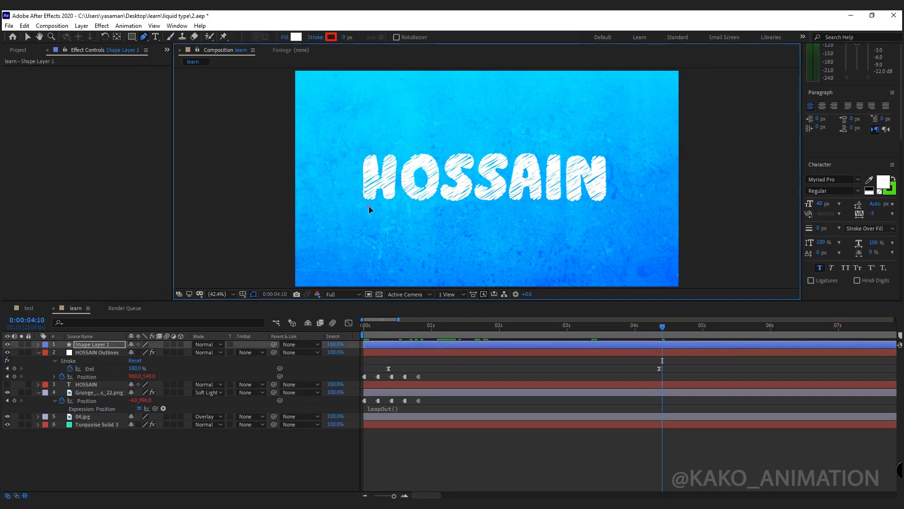
{"action": "left_click_drag", "start_coordinate": [370, 148], "coordinate": [377, 149]}
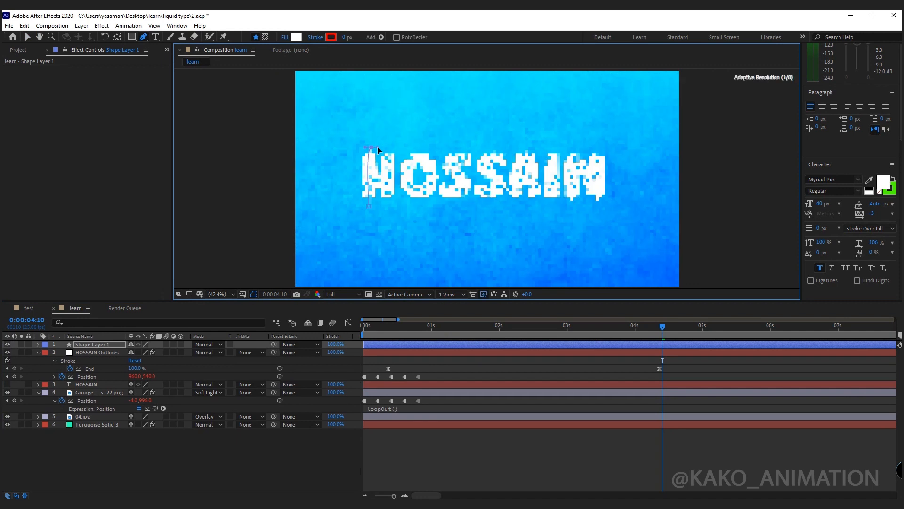
{"action": "left_click", "coordinate": [389, 207]}
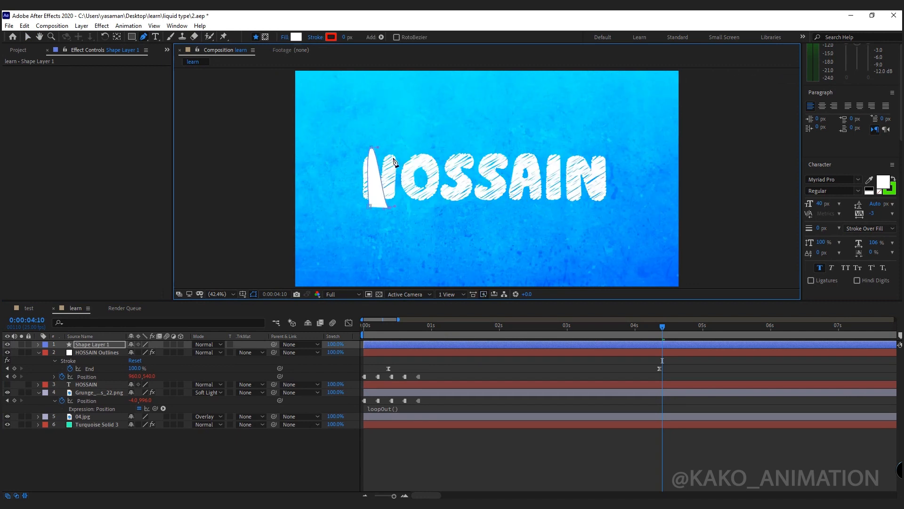
{"action": "left_click_drag", "start_coordinate": [394, 143], "coordinate": [398, 142]}
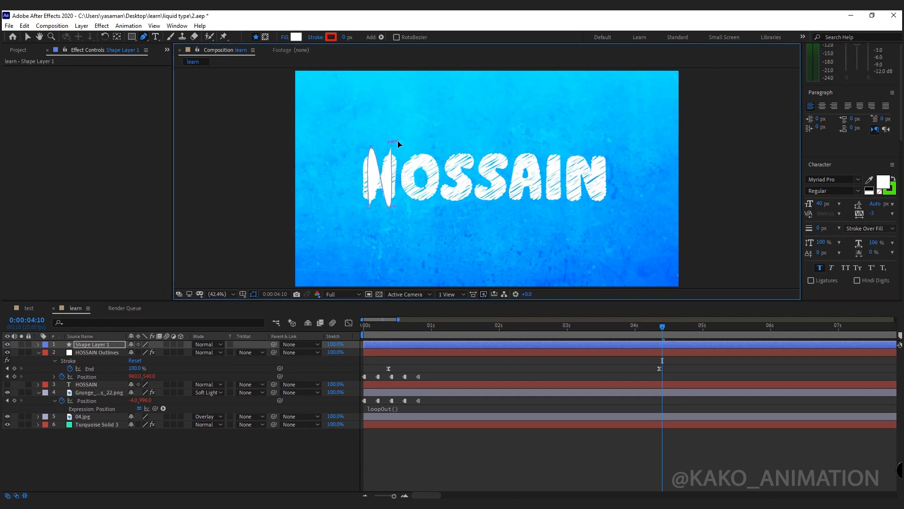
- Set the shape's fill to none and its red stroke width to 22 px
{"action": "left_click", "coordinate": [284, 37]}
{"action": "left_click", "coordinate": [404, 235]}
{"action": "left_click", "coordinate": [434, 286]}
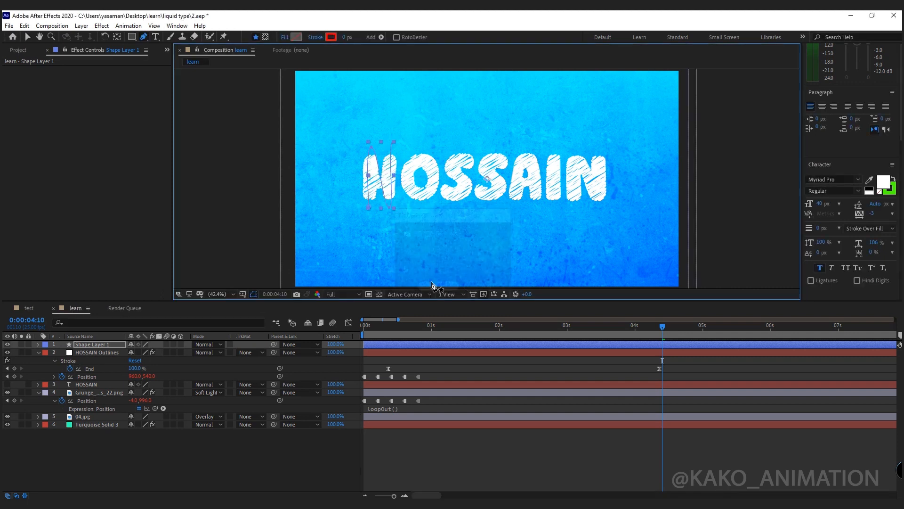
{"action": "left_click_drag", "start_coordinate": [344, 39], "coordinate": [354, 37]}
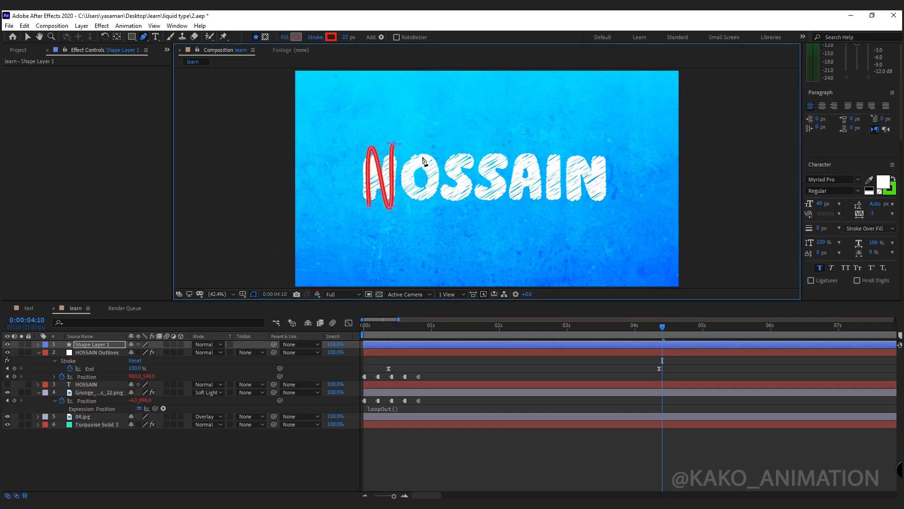
- Continue the pen path in curves that follow the second, third and fourth letters
{"action": "mouse_move", "coordinate": [431, 165]}
{"action": "left_mouse_down"}
{"action": "mouse_move", "coordinate": [434, 175]}
{"action": "mouse_move", "coordinate": [409, 193]}
{"action": "left_mouse_up"}
{"action": "left_click_drag", "start_coordinate": [413, 161], "coordinate": [424, 157]}
{"action": "left_click_drag", "start_coordinate": [440, 159], "coordinate": [453, 191]}
{"action": "left_click_drag", "start_coordinate": [464, 190], "coordinate": [455, 160]}
{"action": "left_click_drag", "start_coordinate": [472, 157], "coordinate": [499, 185]}
{"action": "left_click_drag", "start_coordinate": [486, 169], "coordinate": [486, 166]}
{"action": "left_click_drag", "start_coordinate": [504, 159], "coordinate": [507, 165]}
- Extend the pen path up and down over the fifth and sixth letters
{"action": "left_click_drag", "start_coordinate": [513, 203], "coordinate": [516, 203]}
{"action": "left_click_drag", "start_coordinate": [528, 149], "coordinate": [531, 152]}
{"action": "left_click_drag", "start_coordinate": [536, 201], "coordinate": [538, 198]}
{"action": "left_click_drag", "start_coordinate": [553, 147], "coordinate": [554, 147]}
{"action": "left_click_drag", "start_coordinate": [554, 206], "coordinate": [558, 208]}
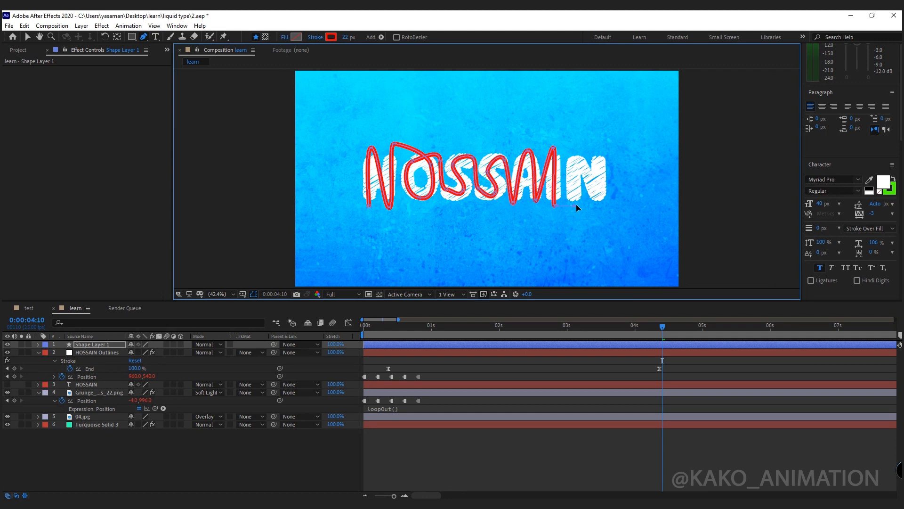
- Run the pen path over the last letter and finish it with a curl beyond the end of the title
{"action": "left_click", "coordinate": [575, 207]}
{"action": "left_click", "coordinate": [575, 142]}
{"action": "left_click", "coordinate": [603, 205]}
{"action": "left_click", "coordinate": [600, 141]}
{"action": "left_click_drag", "start_coordinate": [633, 136], "coordinate": [637, 159]}
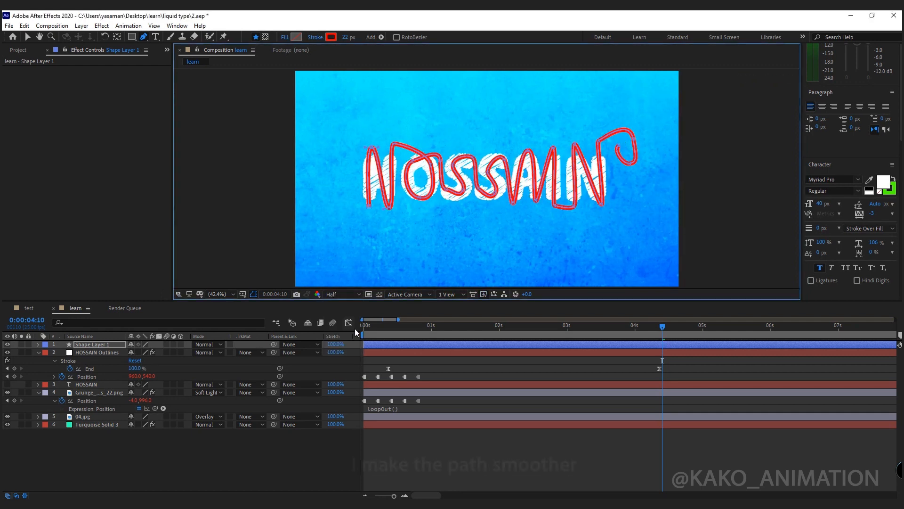
- Smooth the path over the first letter and extend its starting point below the letter
{"action": "left_click", "coordinate": [390, 147]}
{"action": "left_click_drag", "start_coordinate": [389, 145], "coordinate": [388, 149]}
{"action": "left_click_drag", "start_coordinate": [389, 207], "coordinate": [386, 207]}
{"action": "left_click_drag", "start_coordinate": [369, 206], "coordinate": [368, 221]}
- Adjust the path points and handles to smooth the curves over the second to fourth letters
{"action": "left_click_drag", "start_coordinate": [413, 161], "coordinate": [415, 162]}
{"action": "left_click_drag", "start_coordinate": [431, 165], "coordinate": [433, 168]}
{"action": "left_click_drag", "start_coordinate": [420, 198], "coordinate": [420, 196]}
{"action": "left_click_drag", "start_coordinate": [440, 160], "coordinate": [467, 189]}
{"action": "left_click_drag", "start_coordinate": [453, 164], "coordinate": [475, 162]}
{"action": "left_click_drag", "start_coordinate": [479, 190], "coordinate": [506, 164]}
- Smooth the path over the last three letters, enlarge the end curl and deselect the path
{"action": "left_click_drag", "start_coordinate": [513, 203], "coordinate": [512, 203]}
{"action": "left_click_drag", "start_coordinate": [528, 151], "coordinate": [526, 155]}
{"action": "left_click_drag", "start_coordinate": [536, 202], "coordinate": [539, 201]}
{"action": "left_click_drag", "start_coordinate": [553, 148], "coordinate": [551, 146]}
{"action": "left_click_drag", "start_coordinate": [539, 200], "coordinate": [542, 200]}
{"action": "left_click_drag", "start_coordinate": [538, 201], "coordinate": [573, 205]}
{"action": "left_click_drag", "start_coordinate": [574, 144], "coordinate": [575, 152]}
{"action": "left_click_drag", "start_coordinate": [602, 205], "coordinate": [597, 207]}
{"action": "left_click_drag", "start_coordinate": [598, 141], "coordinate": [646, 155]}
{"action": "left_click", "coordinate": [326, 449]}
- Set the shape layer's stroke width to 70, with Round Cap line ends and Round Join corners
{"action": "left_click", "coordinate": [102, 346]}
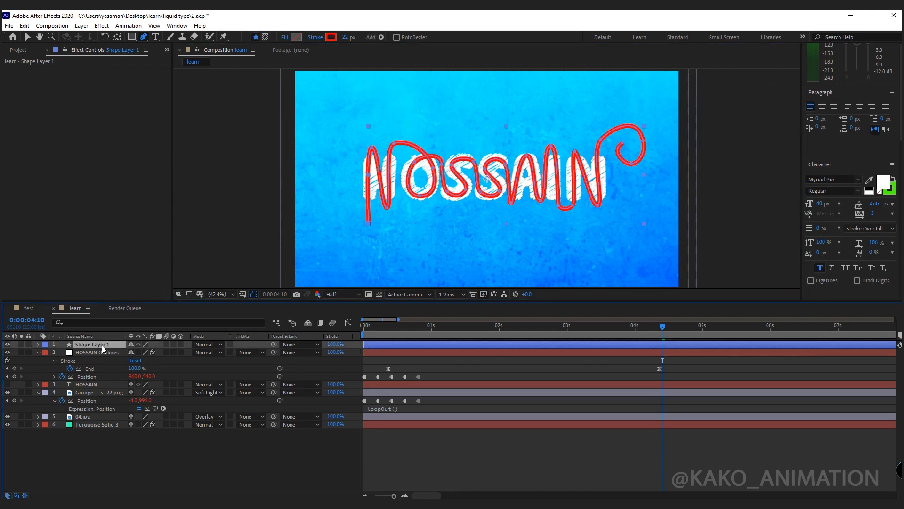
{"action": "left_click", "coordinate": [39, 344]}
{"action": "left_click", "coordinate": [45, 352]}
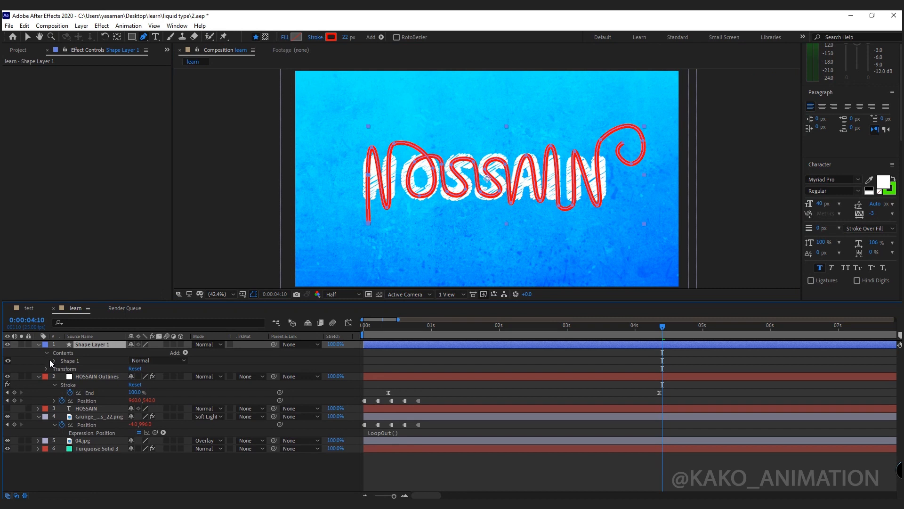
{"action": "left_click", "coordinate": [53, 360]}
{"action": "left_click", "coordinate": [63, 377]}
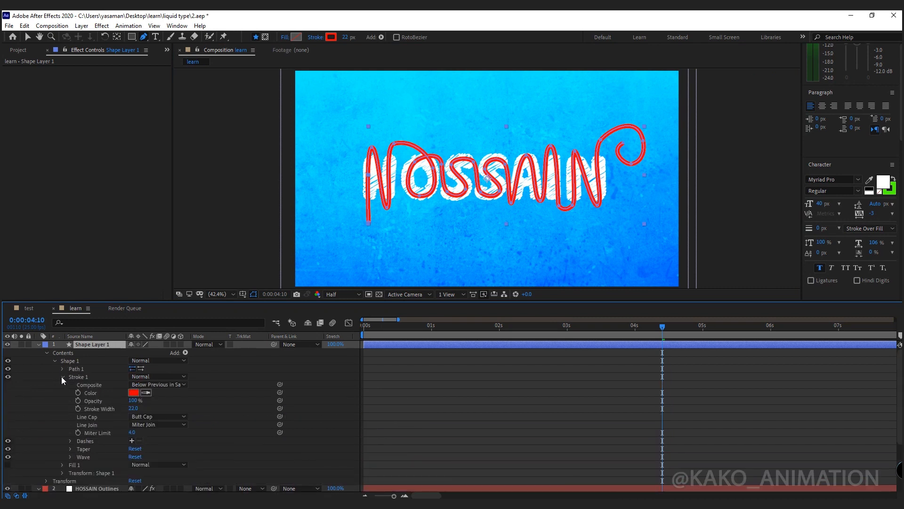
{"action": "left_click", "coordinate": [133, 409]}
{"action": "key", "text": "Return"}
{"action": "left_click", "coordinate": [157, 416]}
{"action": "left_click", "coordinate": [159, 436]}
{"action": "left_click", "coordinate": [157, 425]}
{"action": "left_click", "coordinate": [157, 444]}
- Taper the stroke with a Start Length of 75%, Start Width of 15% and Start Ease of 26%
{"action": "left_click", "coordinate": [69, 441]}
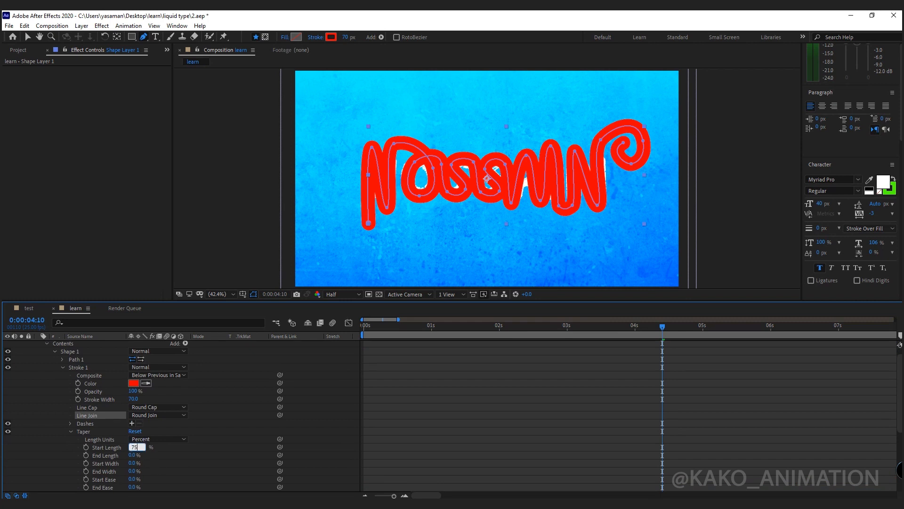
{"action": "key", "text": "Return"}
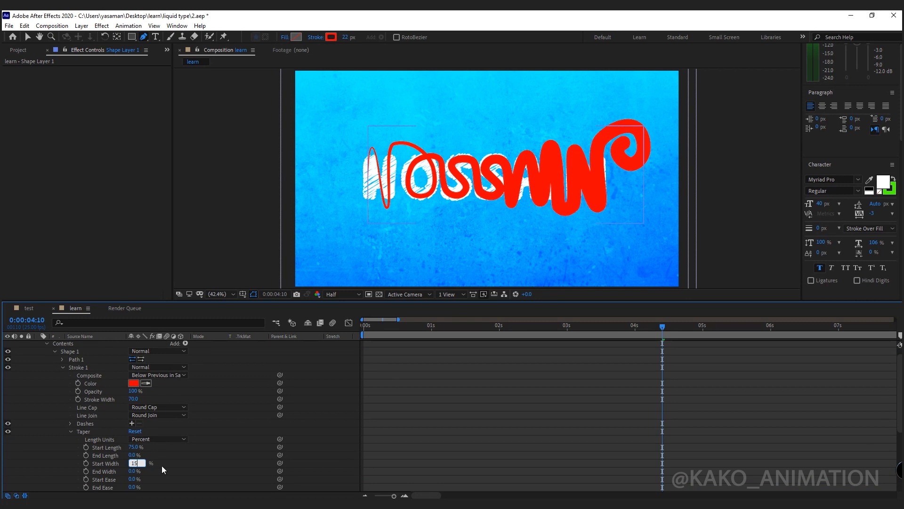
{"action": "type", "text": "15"}
{"action": "key", "text": "Return"}
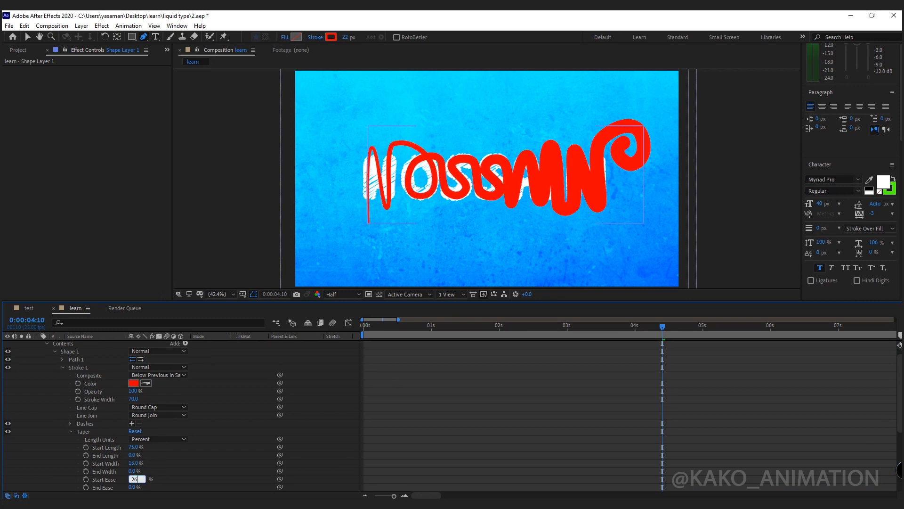
{"action": "key", "text": "Return"}
- Add a Trim Paths operator to the tapered shape layer and expand its properties
{"action": "scroll", "coordinate": [197, 456], "scroll_direction": "up", "scroll_amount": 1}
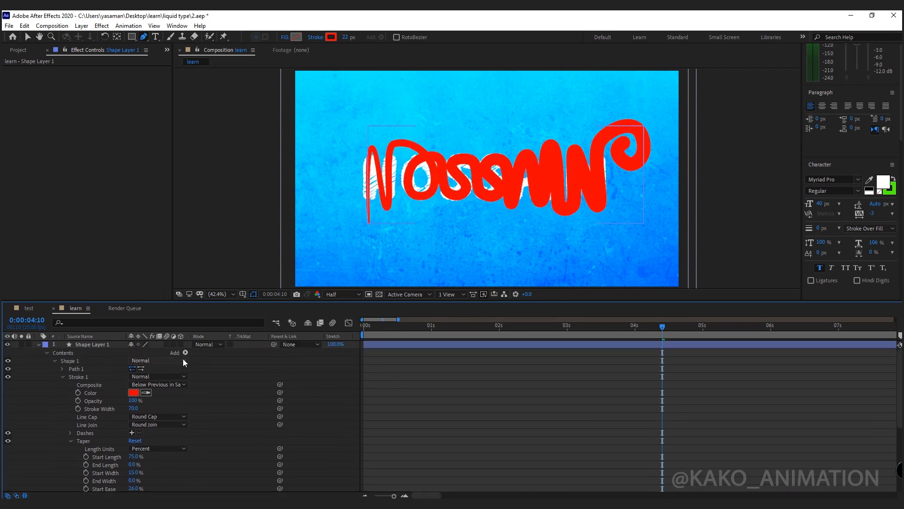
{"action": "left_click", "coordinate": [185, 352]}
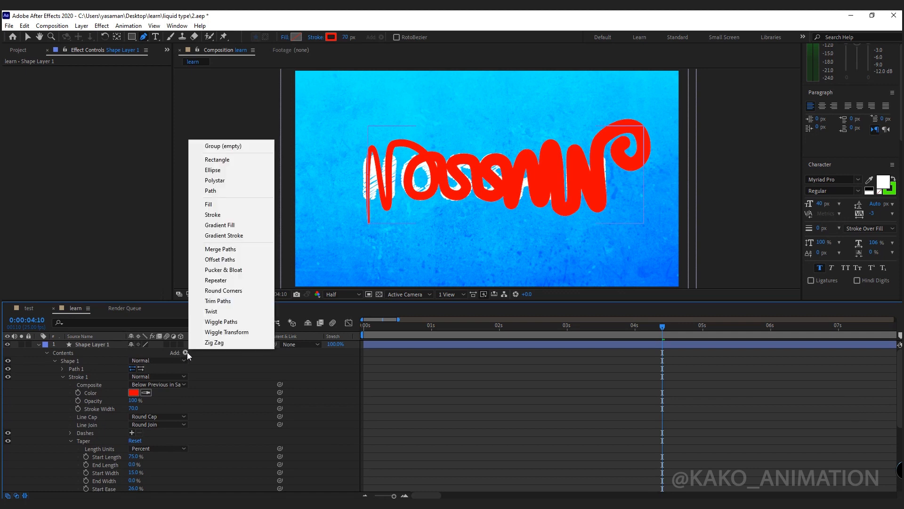
{"action": "left_click", "coordinate": [218, 300]}
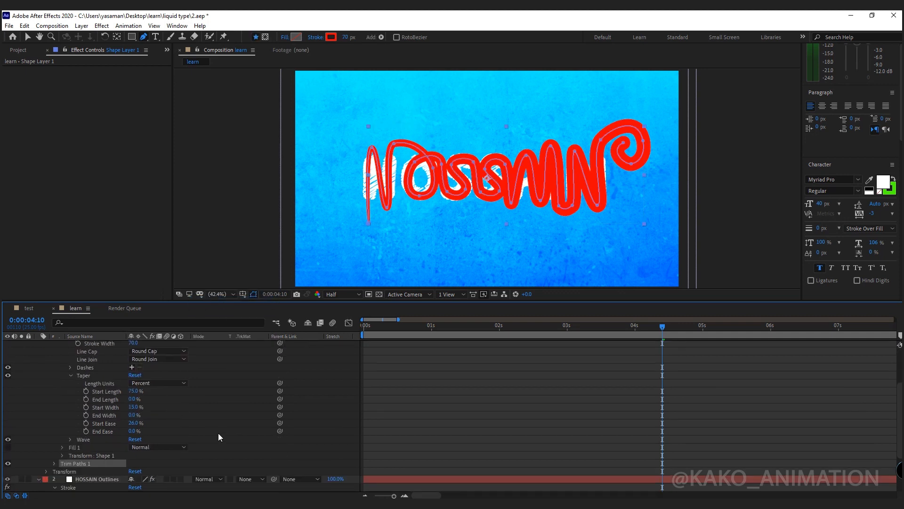
{"action": "left_click", "coordinate": [54, 463]}
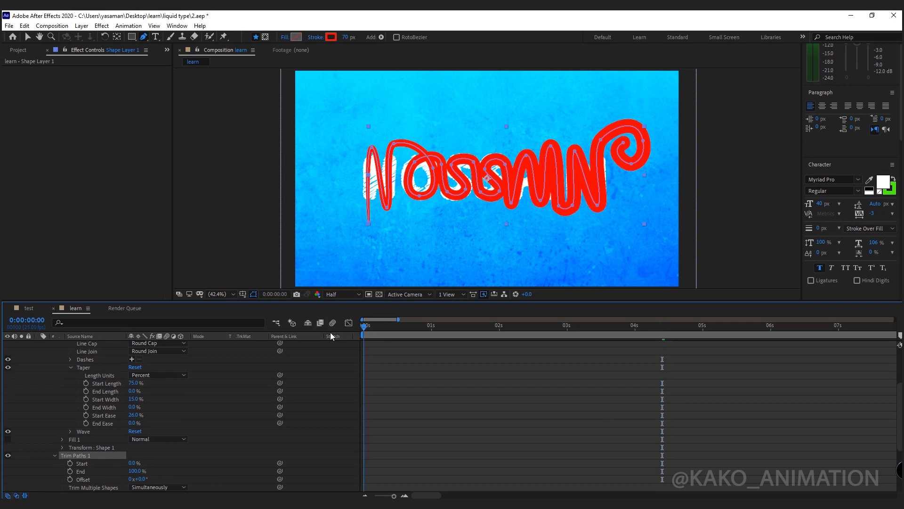
- Enable keyframes for Trim Paths Start and End on the first frame, and set End to 0%
{"action": "key", "text": "Home"}
{"action": "left_click", "coordinate": [70, 463]}
{"action": "left_click", "coordinate": [69, 471]}
{"action": "left_click", "coordinate": [134, 471]}
{"action": "type", "text": "0"}
{"action": "left_click", "coordinate": [174, 462]}
- Keyframe Trim Paths Start and End at 100% at 0:00:04:20
{"action": "key", "text": "space"}
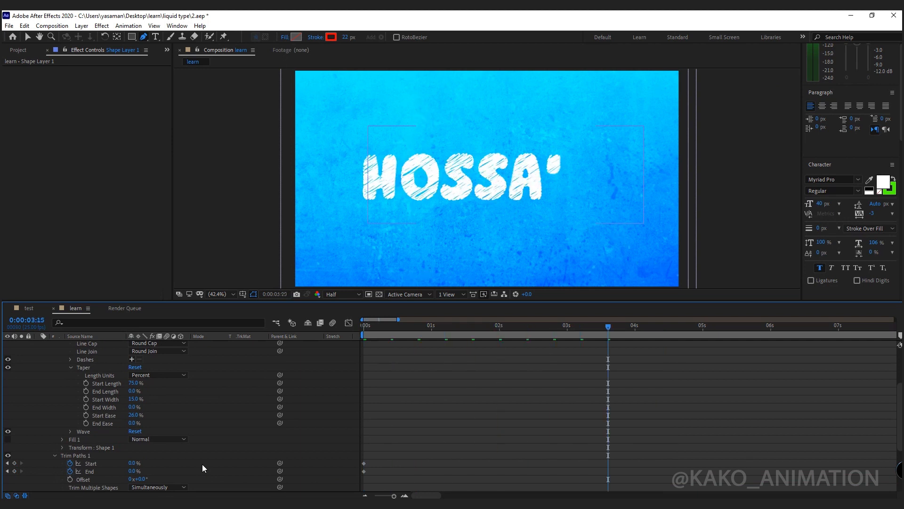
{"action": "left_click", "coordinate": [15, 463]}
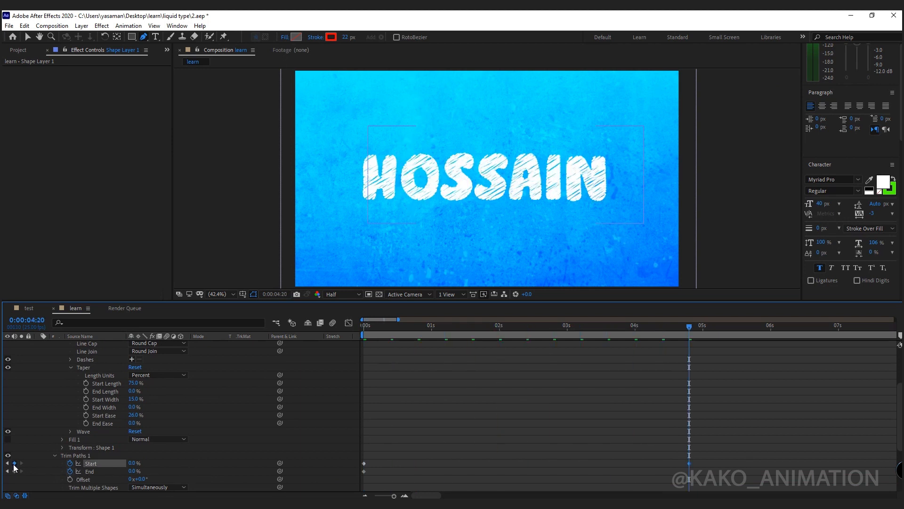
{"action": "left_click", "coordinate": [14, 471]}
{"action": "left_click_drag", "start_coordinate": [134, 471], "coordinate": [212, 463]}
- Shift both Trim Paths Start keyframes five frames later than the End keyframes and apply Easy Ease to all four
{"action": "left_click_drag", "start_coordinate": [709, 453], "coordinate": [358, 466]}
{"action": "key", "text": "Page_Down"}
{"action": "key", "text": "Page_Down"}
{"action": "key", "text": "Page_Down"}
{"action": "key", "text": "Page_Down"}
{"action": "key", "text": "Page_Down"}
{"action": "left_click_drag", "start_coordinate": [689, 464], "coordinate": [417, 472]}
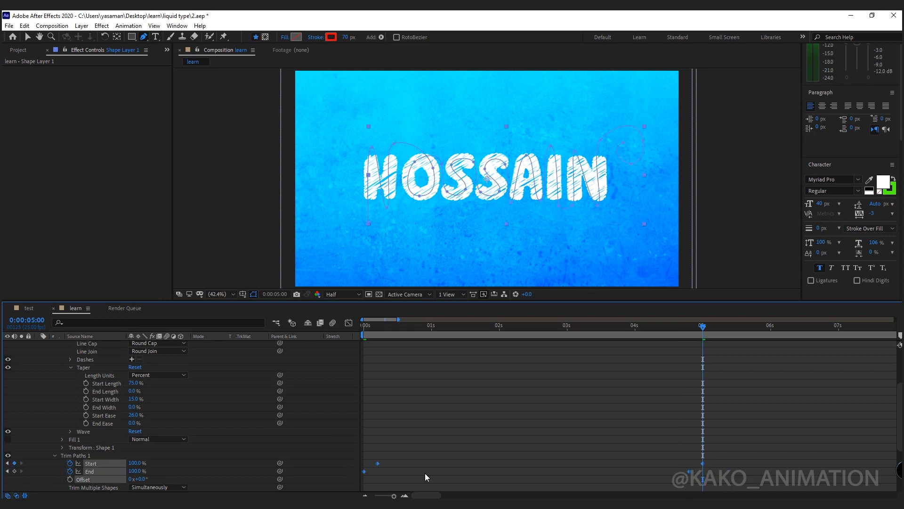
{"action": "mouse_move", "coordinate": [508, 331]}
{"action": "left_mouse_down"}
{"action": "mouse_move", "coordinate": [383, 334]}
{"action": "mouse_move", "coordinate": [412, 333]}
{"action": "left_mouse_up"}
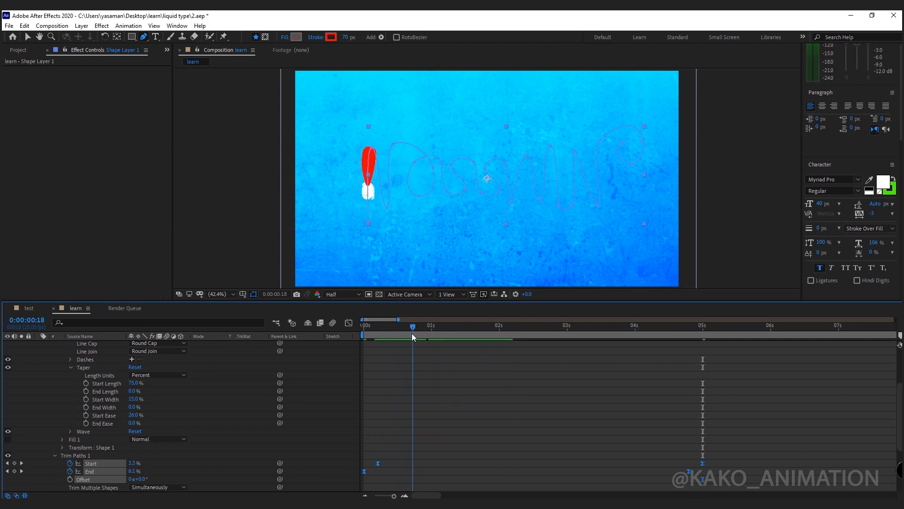
- Retime the stroke by moving the final Trim Paths keyframes to about 5.5 seconds for End and 5.7 seconds for Start
{"action": "mouse_move", "coordinate": [728, 444]}
{"action": "left_mouse_down"}
{"action": "mouse_move", "coordinate": [671, 478]}
{"action": "mouse_move", "coordinate": [751, 468]}
{"action": "left_mouse_up"}
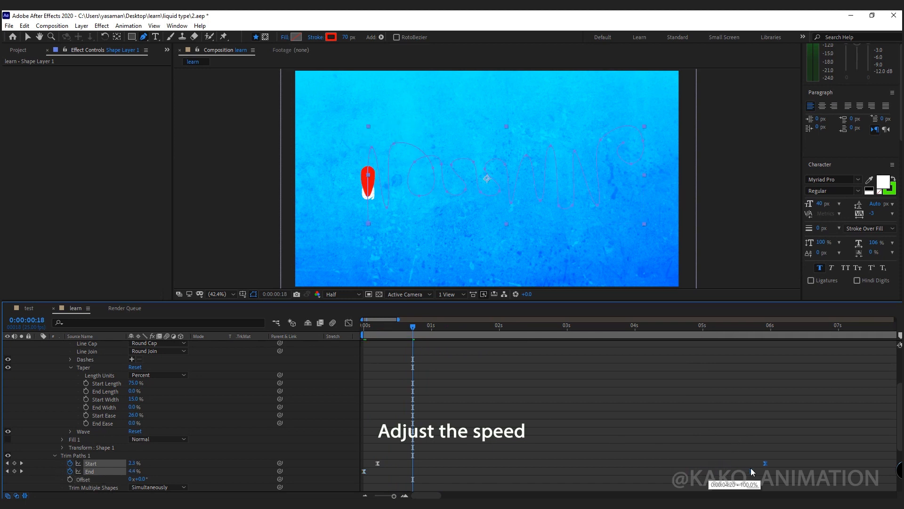
{"action": "mouse_move", "coordinate": [406, 337]}
{"action": "left_mouse_down"}
{"action": "mouse_move", "coordinate": [583, 332]}
{"action": "mouse_move", "coordinate": [628, 314]}
{"action": "mouse_move", "coordinate": [769, 296]}
{"action": "left_mouse_up"}
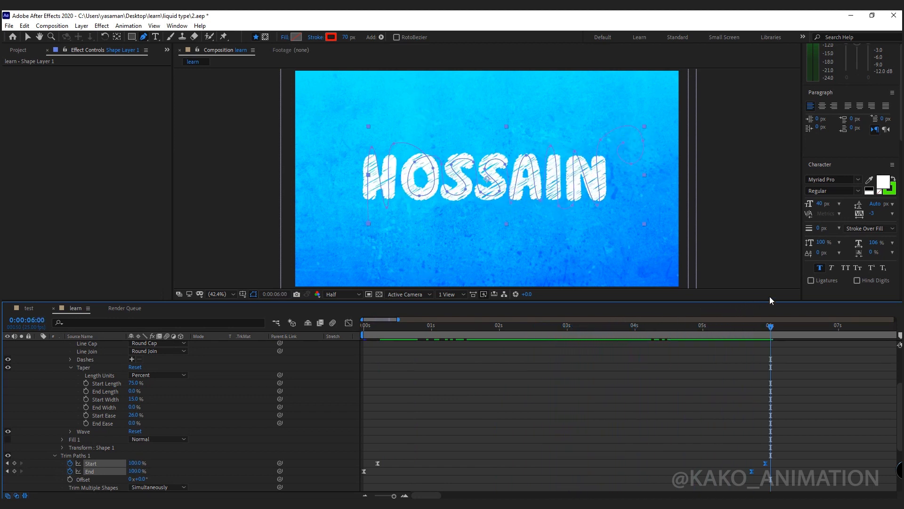
{"action": "left_click_drag", "start_coordinate": [765, 329], "coordinate": [667, 337]}
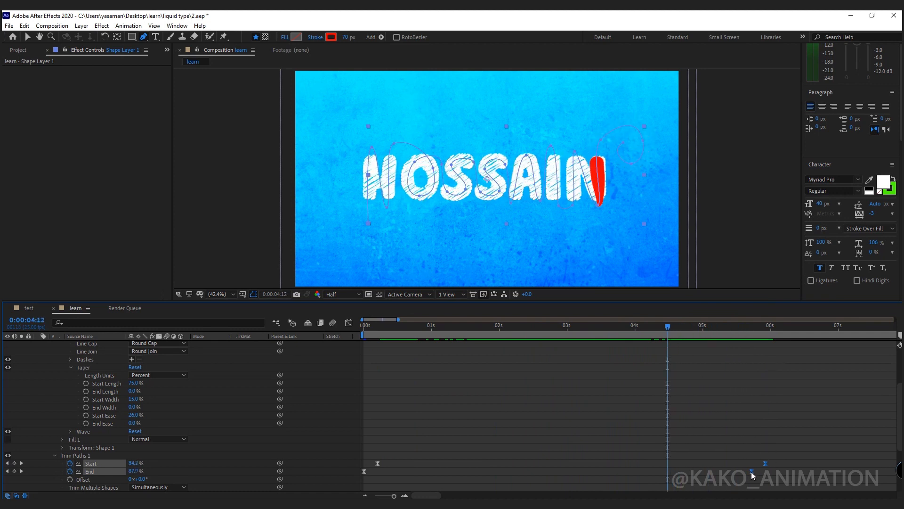
{"action": "left_click_drag", "start_coordinate": [751, 471], "coordinate": [735, 470]}
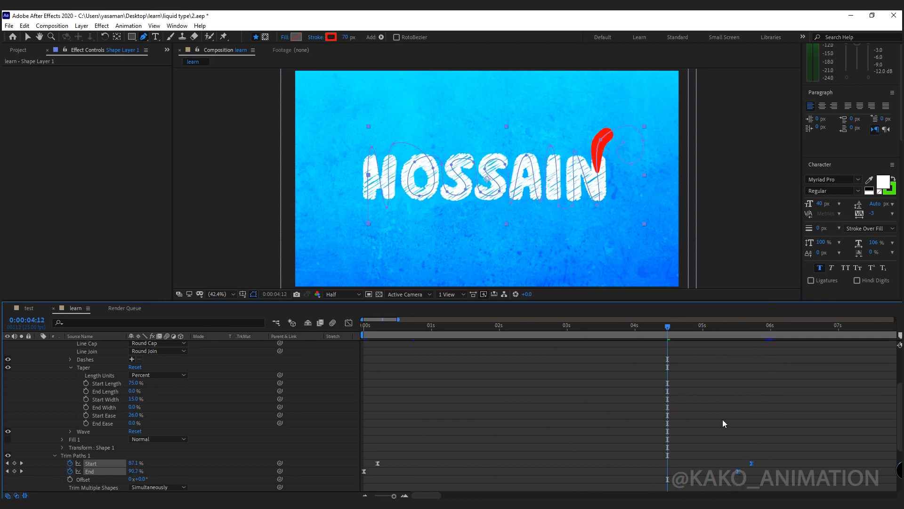
{"action": "left_click_drag", "start_coordinate": [688, 327], "coordinate": [708, 328]}
- Set the tapered shape layer's blending mode to Exclusion and scrub to check the look
{"action": "scroll", "coordinate": [227, 395], "scroll_direction": "up", "scroll_amount": 3}
{"action": "left_click", "coordinate": [205, 342]}
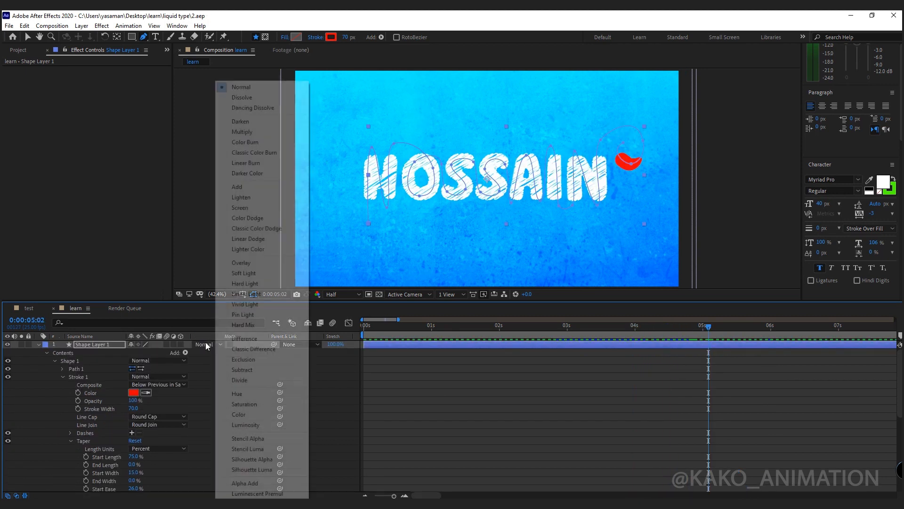
{"action": "left_click", "coordinate": [244, 357]}
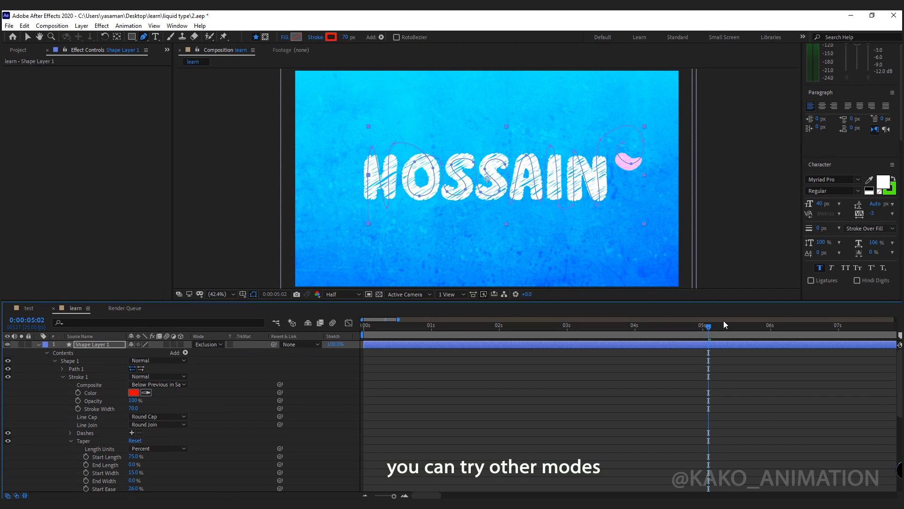
{"action": "left_click_drag", "start_coordinate": [691, 331], "coordinate": [744, 348]}
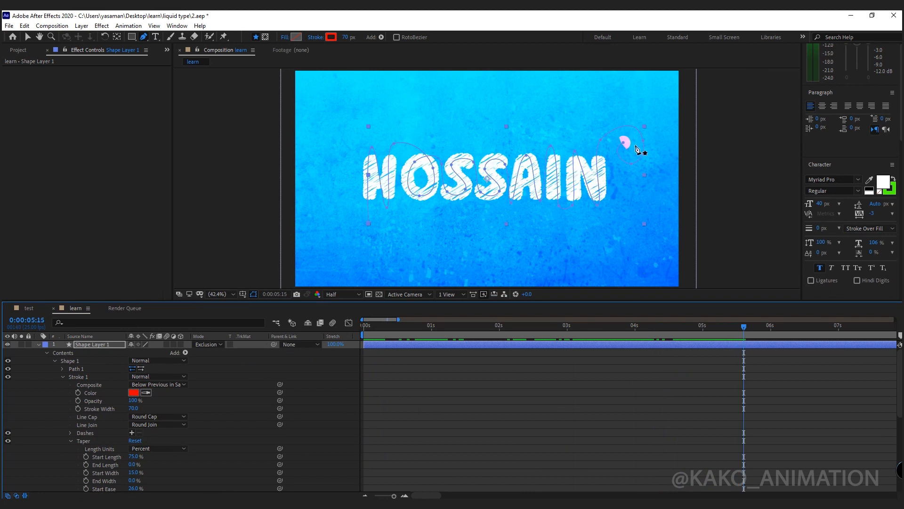
- Keyframe the shape's Stroke Width to grow from 0 on the first frame to 70 about five frames in
{"action": "left_click", "coordinate": [27, 37]}
{"action": "left_click", "coordinate": [475, 349]}
{"action": "key", "text": "Home"}
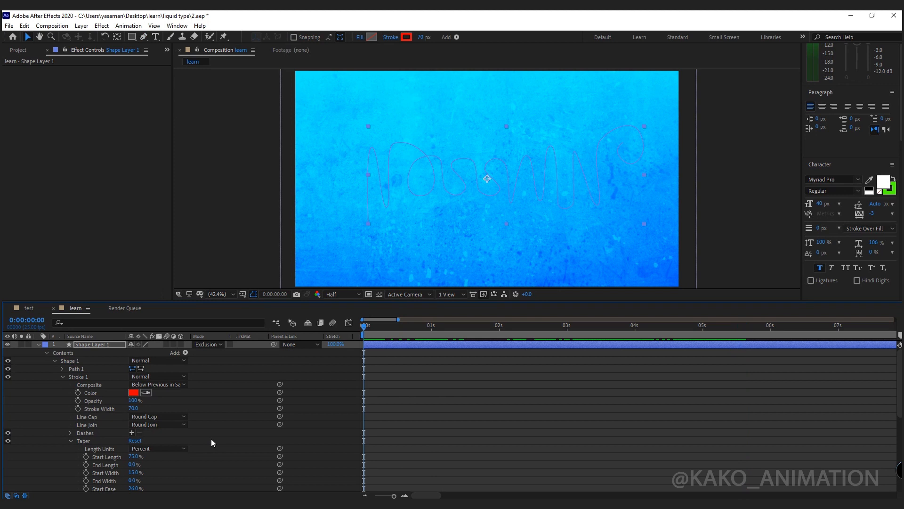
{"action": "left_click", "coordinate": [79, 409]}
{"action": "left_click", "coordinate": [133, 408]}
{"action": "type", "text": "0"}
{"action": "key", "text": "Return"}
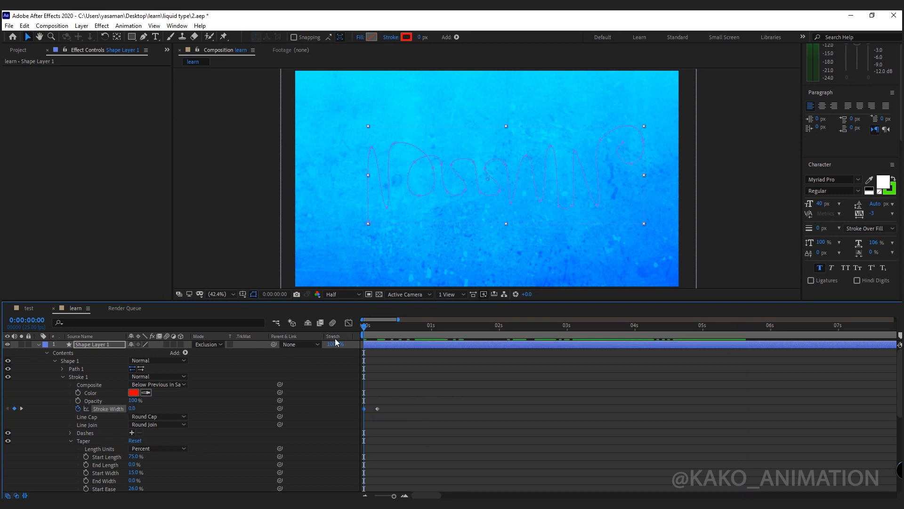
- Move the 70 Stroke Width keyframe to about frame 11, ease both Stroke Width keyframes and preview the start
{"action": "mouse_move", "coordinate": [369, 328]}
{"action": "left_mouse_down"}
{"action": "mouse_move", "coordinate": [413, 328]}
{"action": "mouse_move", "coordinate": [395, 328]}
{"action": "left_mouse_up"}
{"action": "left_click_drag", "start_coordinate": [378, 409], "coordinate": [393, 408]}
{"action": "left_click_drag", "start_coordinate": [394, 330], "coordinate": [374, 333]}
{"action": "key", "text": "space"}
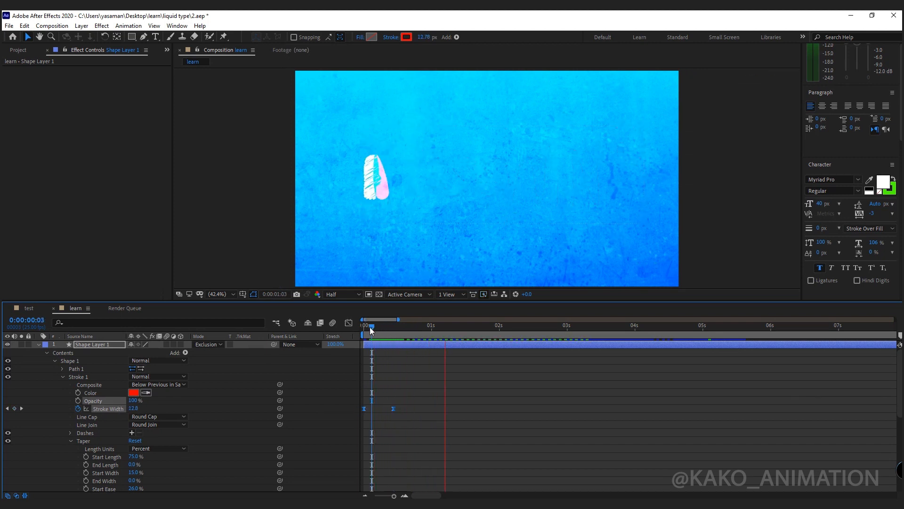
{"action": "key", "text": "space"}
- Copy the two Stroke Width keyframes and paste them at 0:00:05:11
{"action": "mouse_move", "coordinate": [402, 336]}
{"action": "left_mouse_down"}
{"action": "mouse_move", "coordinate": [744, 339]}
{"action": "mouse_move", "coordinate": [734, 340]}
{"action": "left_mouse_up"}
{"action": "left_click_drag", "start_coordinate": [409, 398], "coordinate": [362, 415]}
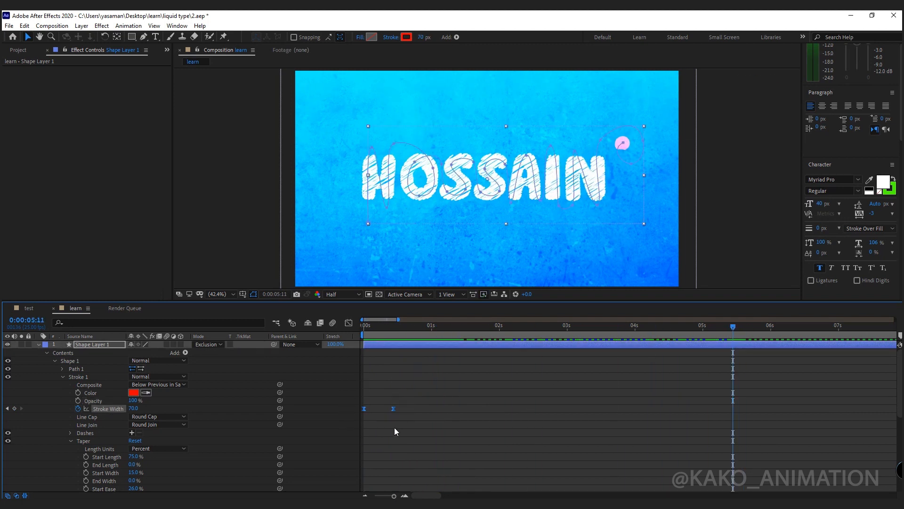
{"action": "key", "text": "ctrl+v"}
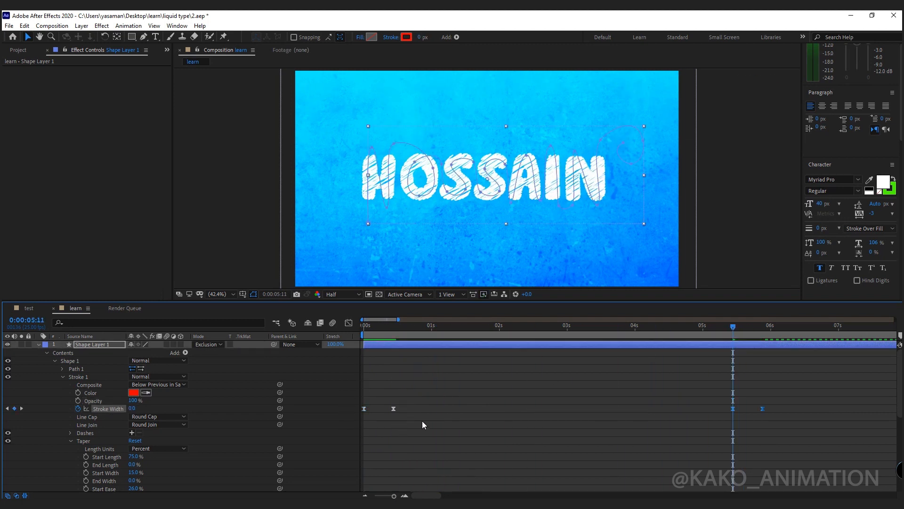
- Time-reverse the pasted Stroke Width keyframes and move the pair slightly earlier so the stroke shrinks out
{"action": "right_click", "coordinate": [736, 408]}
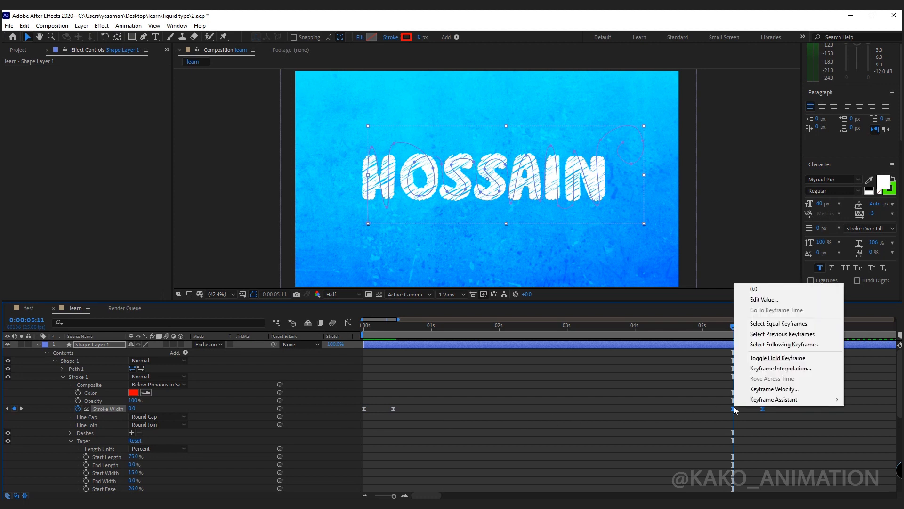
{"action": "mouse_move", "coordinate": [745, 405]}
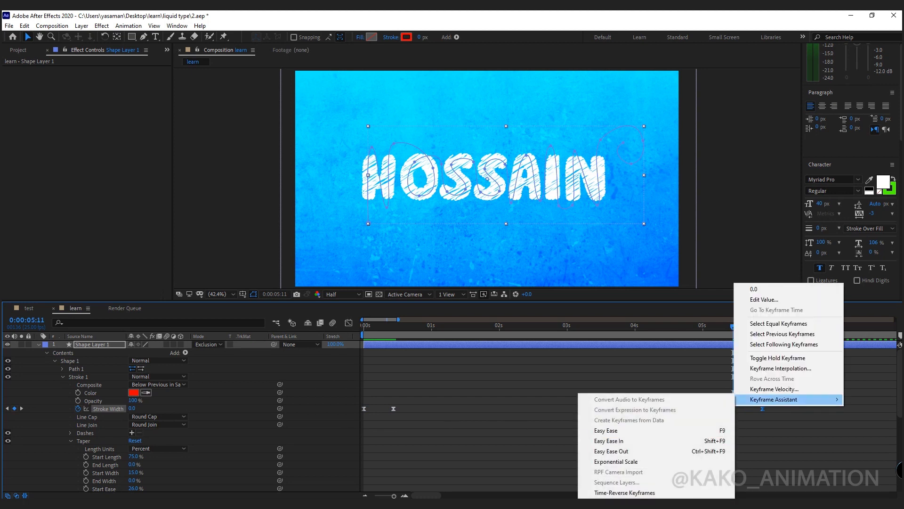
{"action": "left_click", "coordinate": [645, 493]}
{"action": "left_click_drag", "start_coordinate": [733, 331], "coordinate": [741, 331]}
{"action": "left_click_drag", "start_coordinate": [762, 408], "coordinate": [749, 409]}
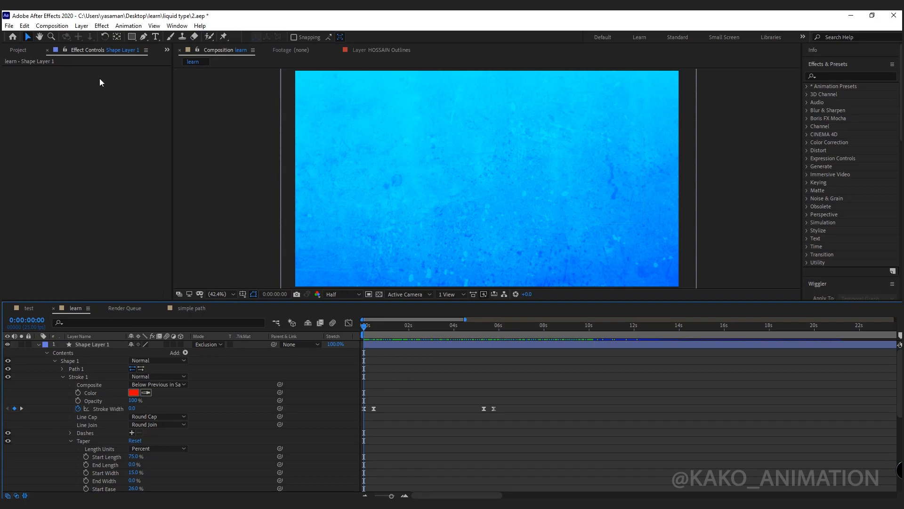
- Draw a white cloud with a flat base and three rounded bumps as a new shape layer using the Pen tool
{"action": "key", "text": "g"}
{"action": "left_click", "coordinate": [378, 218]}
{"action": "left_click", "coordinate": [471, 218]}
{"action": "mouse_move", "coordinate": [480, 192]}
{"action": "left_mouse_down"}
{"action": "mouse_move", "coordinate": [421, 174]}
{"action": "mouse_move", "coordinate": [372, 190]}
{"action": "left_mouse_up"}
{"action": "left_click", "coordinate": [455, 195]}
{"action": "left_click", "coordinate": [413, 195]}
{"action": "left_click", "coordinate": [378, 218]}
{"action": "left_click_drag", "start_coordinate": [436, 175], "coordinate": [429, 175]}
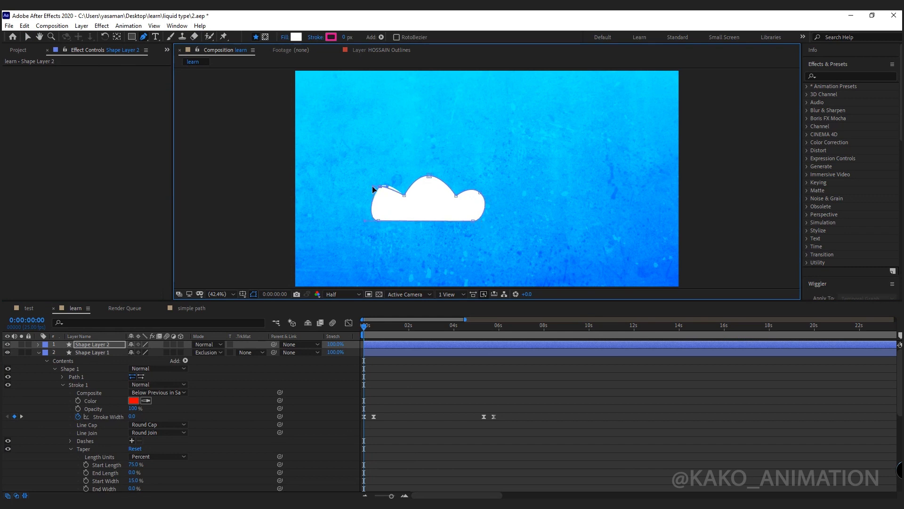
{"action": "left_click_drag", "start_coordinate": [428, 175], "coordinate": [450, 175]}
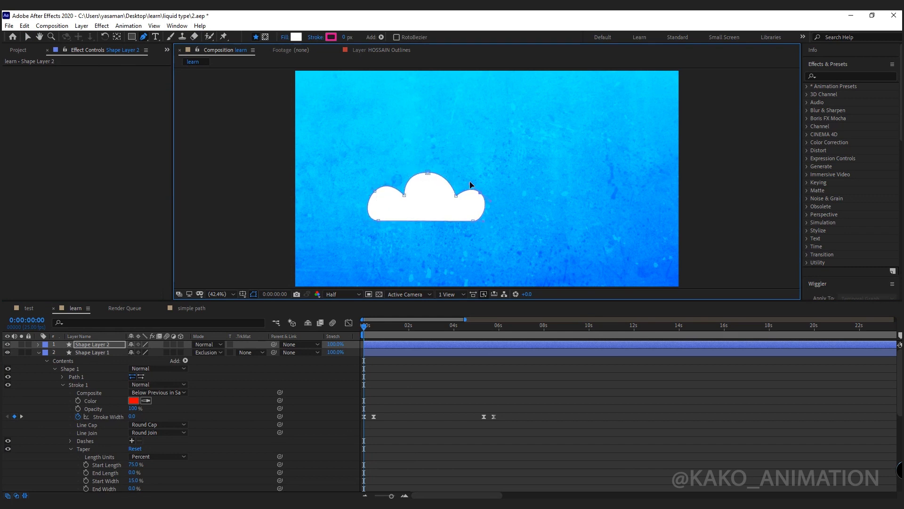
{"action": "left_click", "coordinate": [28, 37]}
{"action": "left_click", "coordinate": [328, 376]}
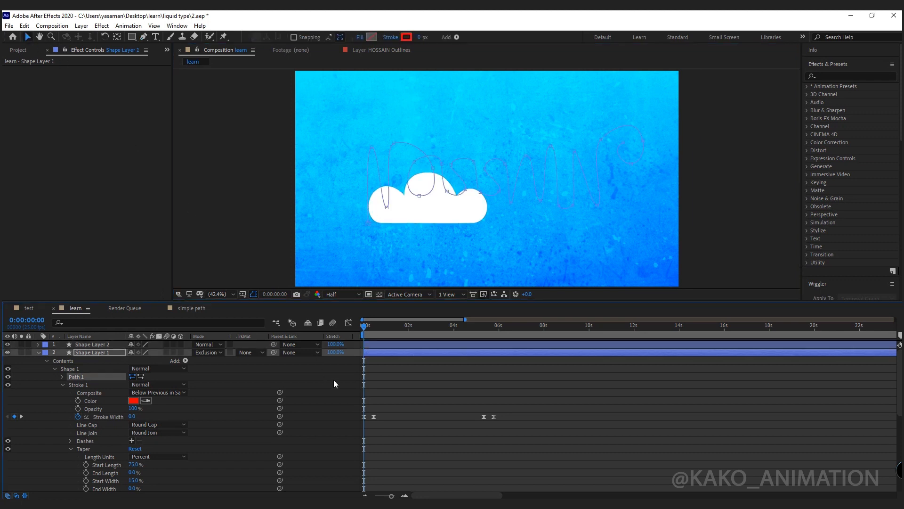
- Auto-trace the cloud shape layer into a new layer and hide the original cloud layer
{"action": "left_click", "coordinate": [95, 344]}
{"action": "left_click", "coordinate": [82, 25]}
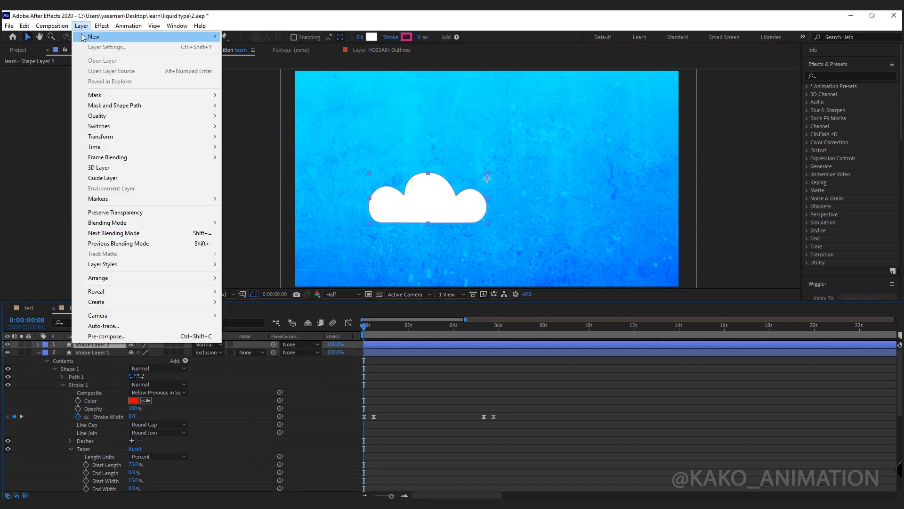
{"action": "left_click", "coordinate": [107, 326]}
{"action": "left_click", "coordinate": [497, 334]}
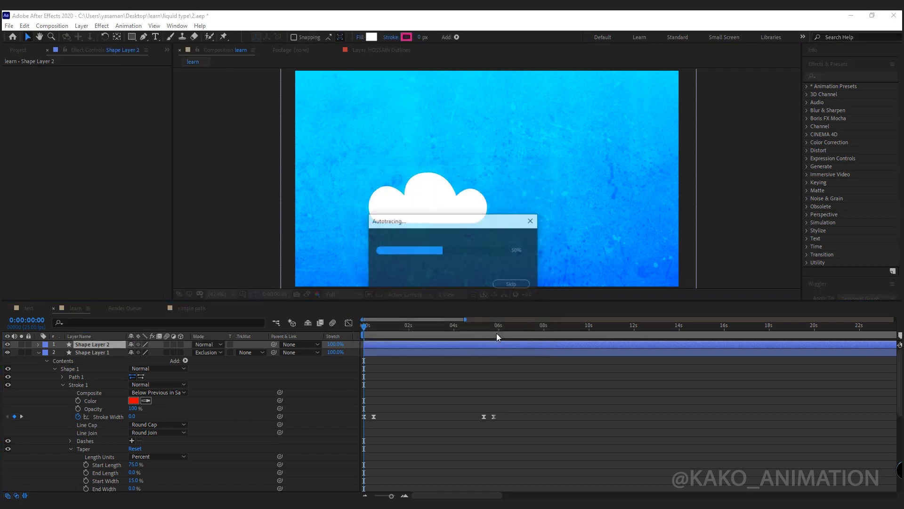
{"action": "left_click", "coordinate": [110, 353]}
{"action": "left_click", "coordinate": [7, 352]}
- Apply the Scribble effect to the auto-traced cloud layer
{"action": "left_click", "coordinate": [87, 344]}
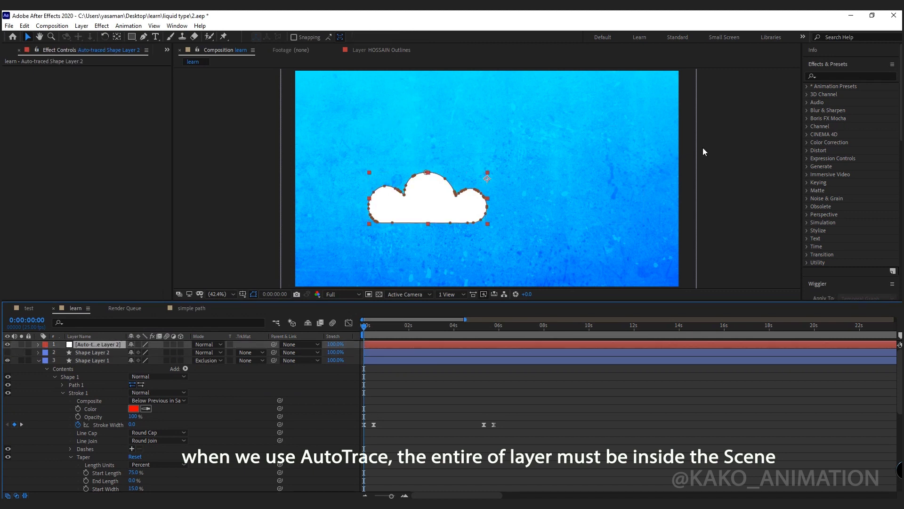
{"action": "left_click", "coordinate": [835, 77]}
{"action": "type", "text": "scr"}
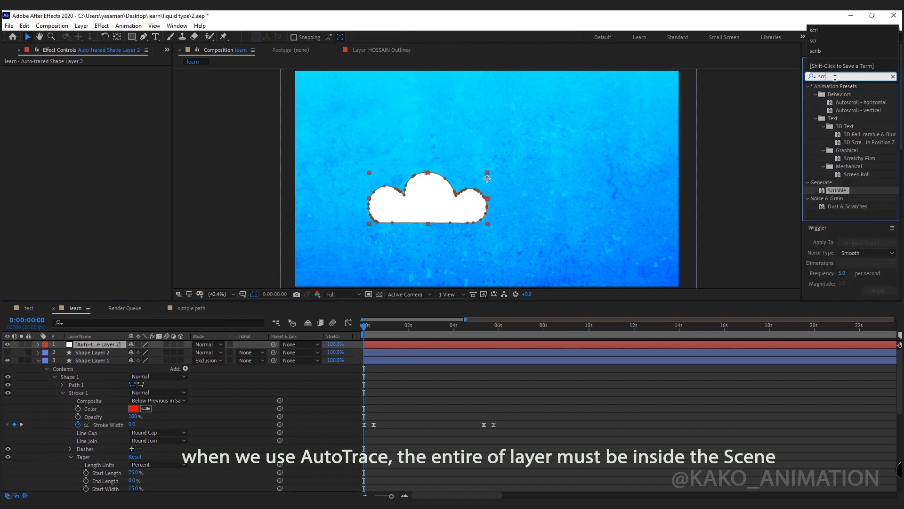
{"action": "double_click", "coordinate": [836, 191]}
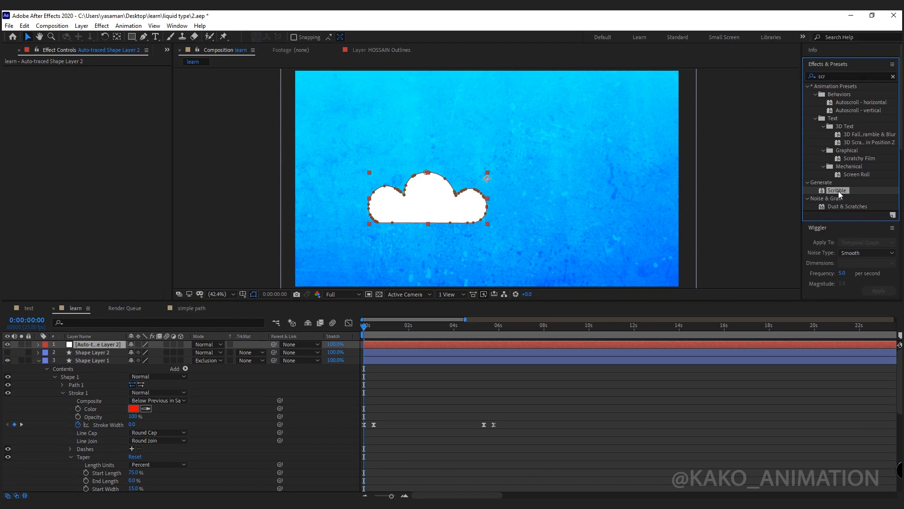
{"action": "left_click", "coordinate": [241, 390]}
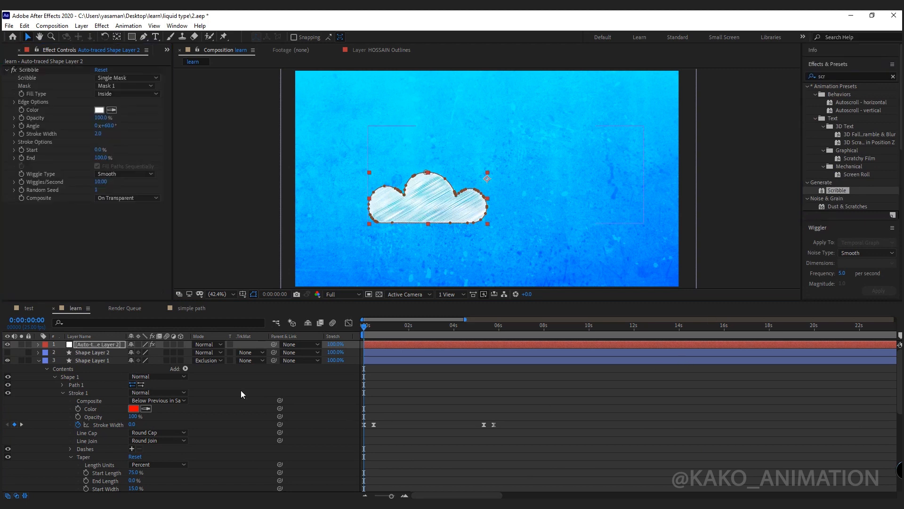
- Set the cloud's Scribble Stroke Width to 5
{"action": "left_click_drag", "start_coordinate": [98, 134], "coordinate": [99, 134]}
{"action": "left_click", "coordinate": [175, 198]}
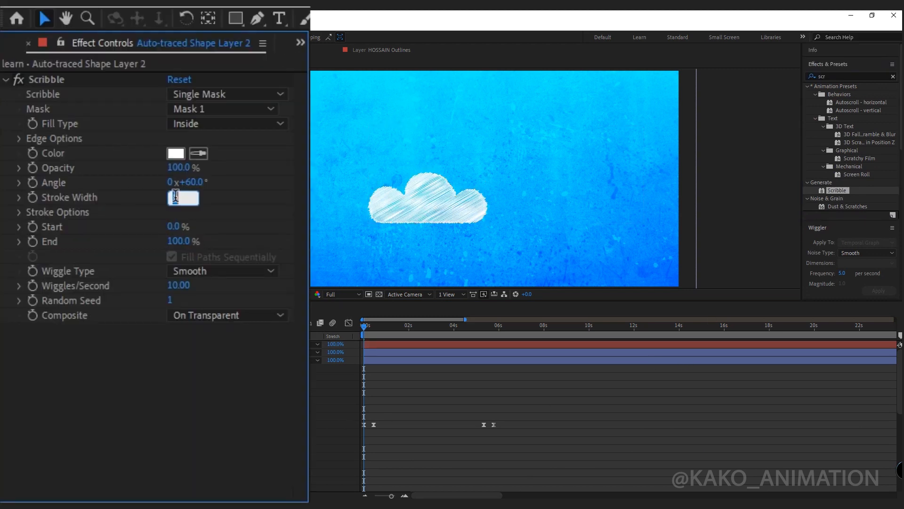
{"action": "type", "text": "5"}
{"action": "key", "text": "Return"}
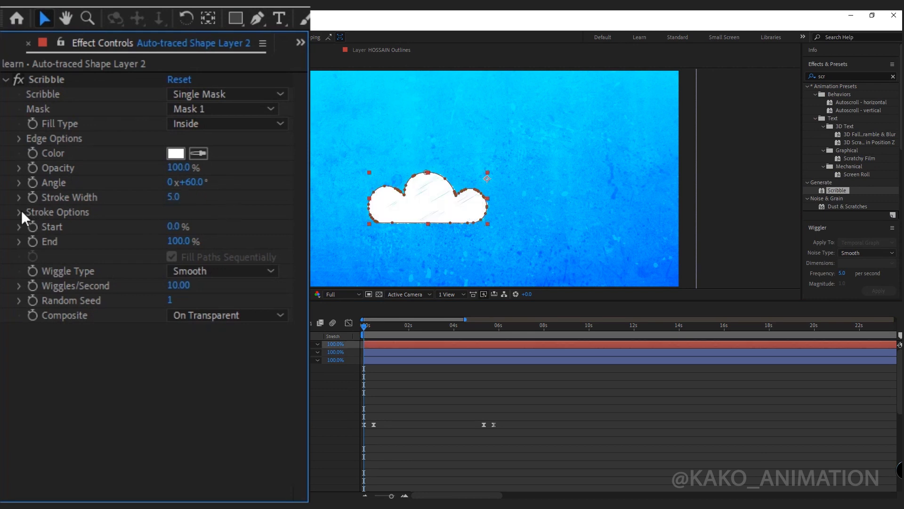
- Set the cloud's Scribble Curviness to 20% and Curviness Variation to 44%
{"action": "left_click", "coordinate": [21, 210]}
{"action": "left_click", "coordinate": [177, 226]}
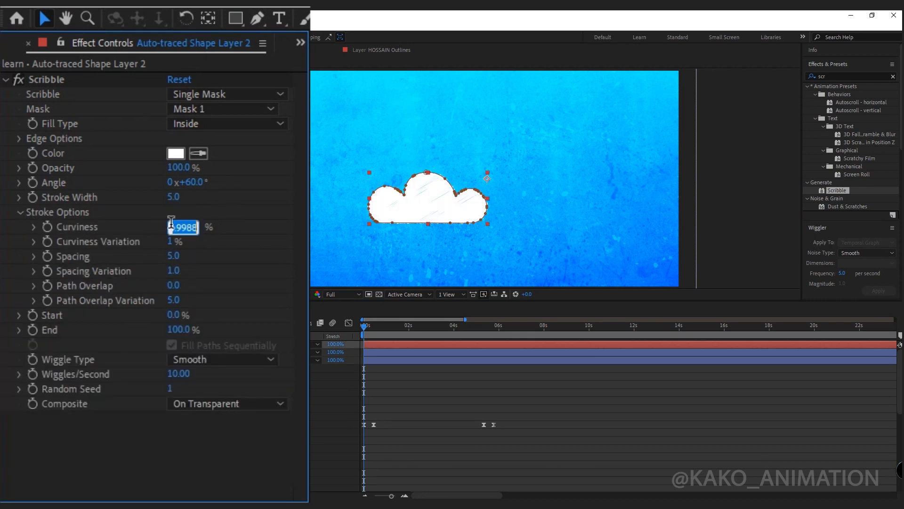
{"action": "type", "text": "20"}
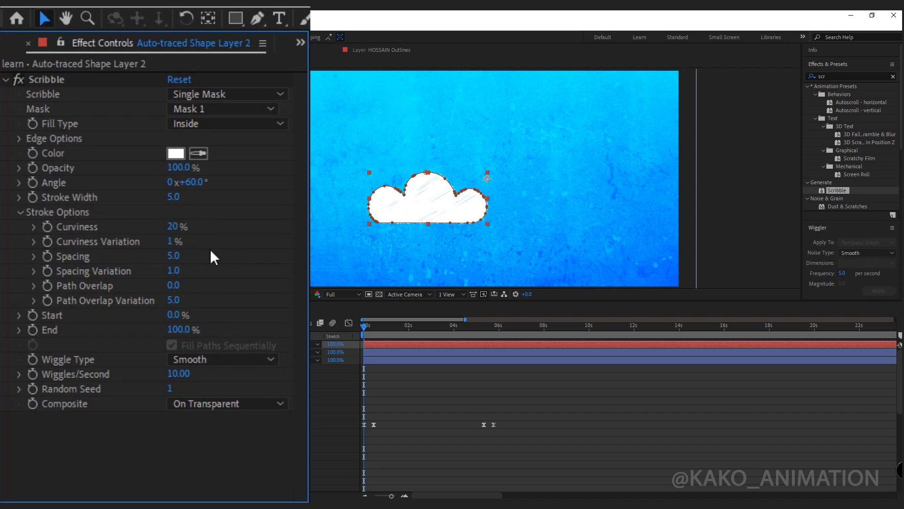
{"action": "type", "text": "44"}
{"action": "key", "text": "Return"}
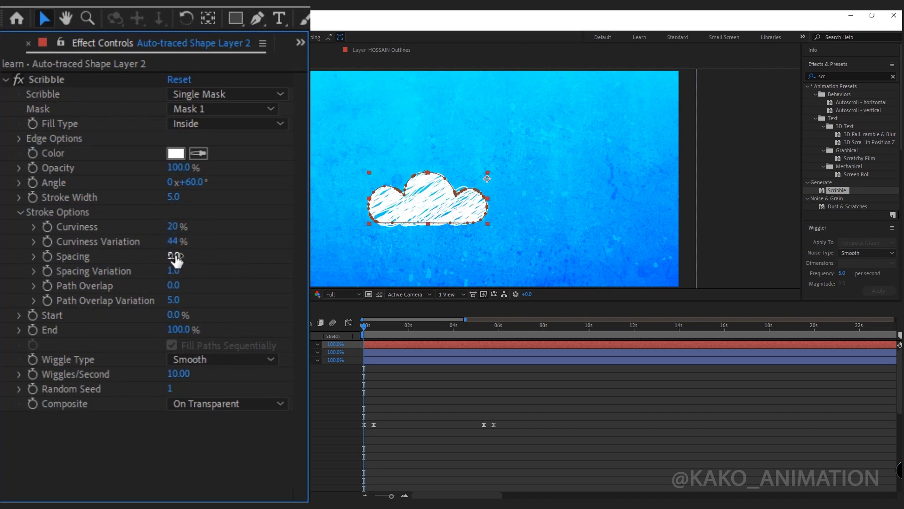
- Set the cloud's Scribble Spacing to 0.1 and Spacing Variation to 19
{"action": "left_click", "coordinate": [176, 257]}
{"action": "type", "text": "0.1"}
{"action": "left_click", "coordinate": [174, 271]}
{"action": "type", "text": "19"}
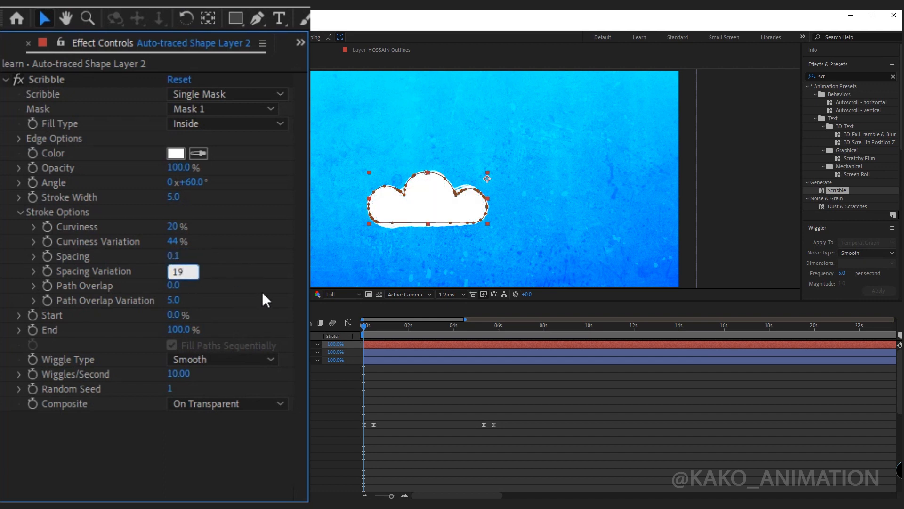
- Set the cloud's Scribble Path Overlap to 2 and Path Overlap Variation to 0
{"action": "left_click", "coordinate": [174, 285]}
{"action": "left_click", "coordinate": [174, 299]}
{"action": "type", "text": "2"}
{"action": "key", "text": "Return"}
{"action": "left_click", "coordinate": [175, 300]}
{"action": "type", "text": "0"}
{"action": "key", "text": "Return"}
- Set the cloud's Scribble Wiggle Type to Jumpy with 5 wiggles per second
{"action": "left_click", "coordinate": [211, 358]}
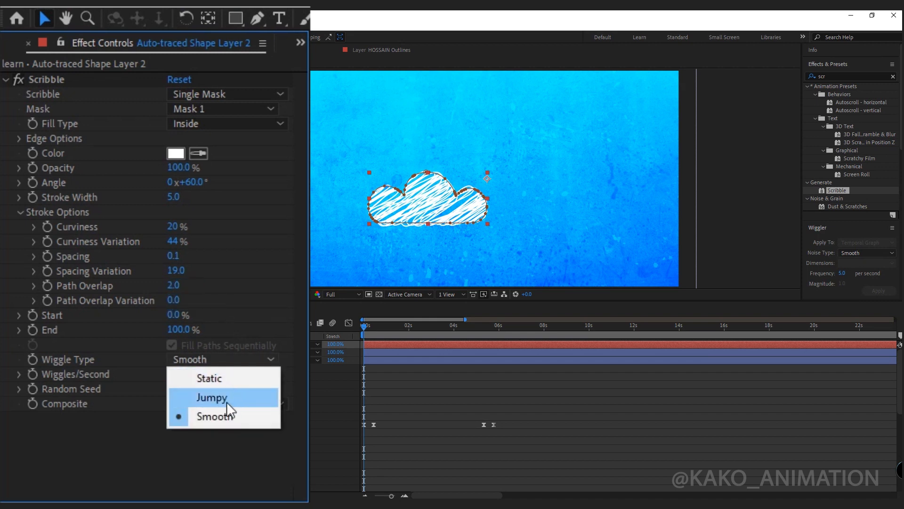
{"action": "left_click", "coordinate": [227, 402]}
{"action": "left_click", "coordinate": [179, 373]}
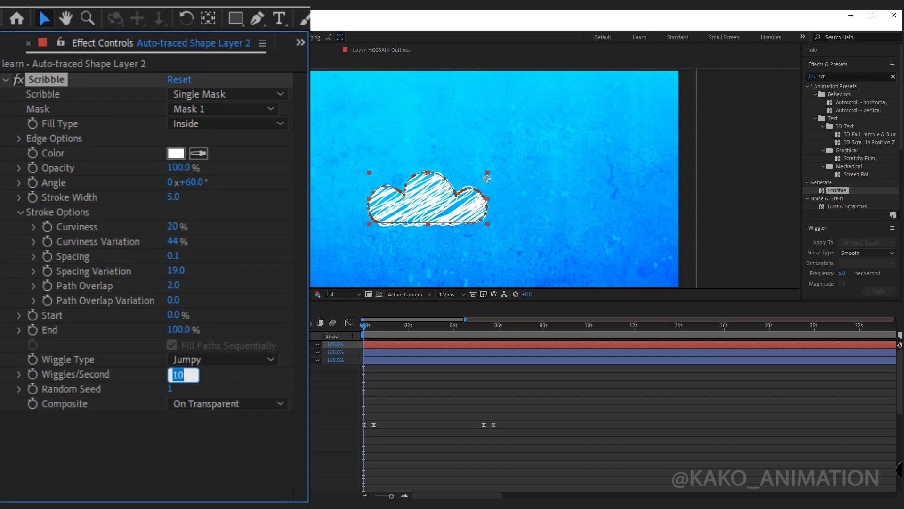
{"action": "left_click", "coordinate": [231, 428]}
{"action": "left_click", "coordinate": [95, 344]}
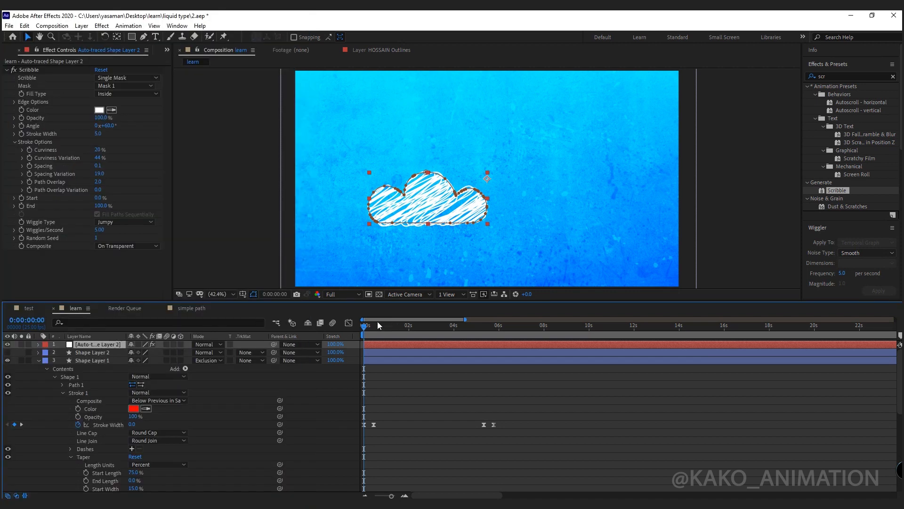
- Move the scribbled cloud outside the frame's upper-right side and keyframe that Position at the start of the composition
{"action": "left_click_drag", "start_coordinate": [377, 321], "coordinate": [516, 326]}
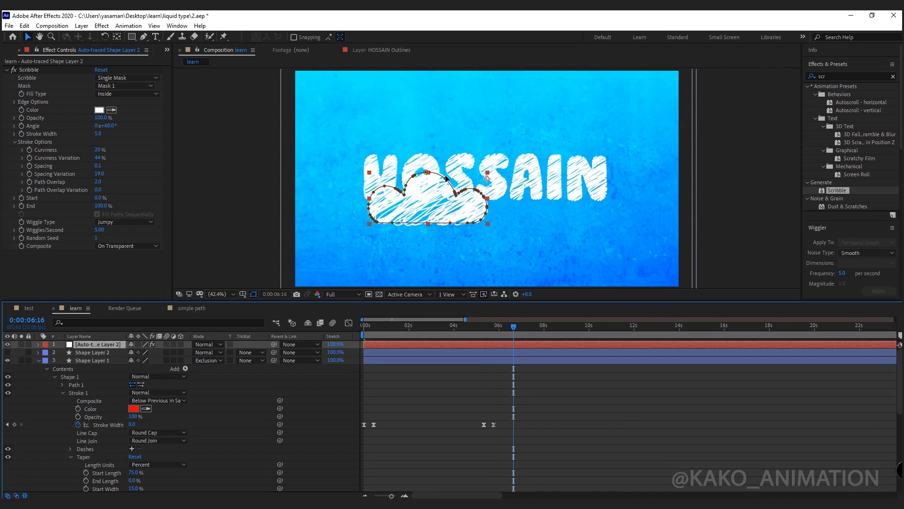
{"action": "left_click_drag", "start_coordinate": [434, 209], "coordinate": [746, 119]}
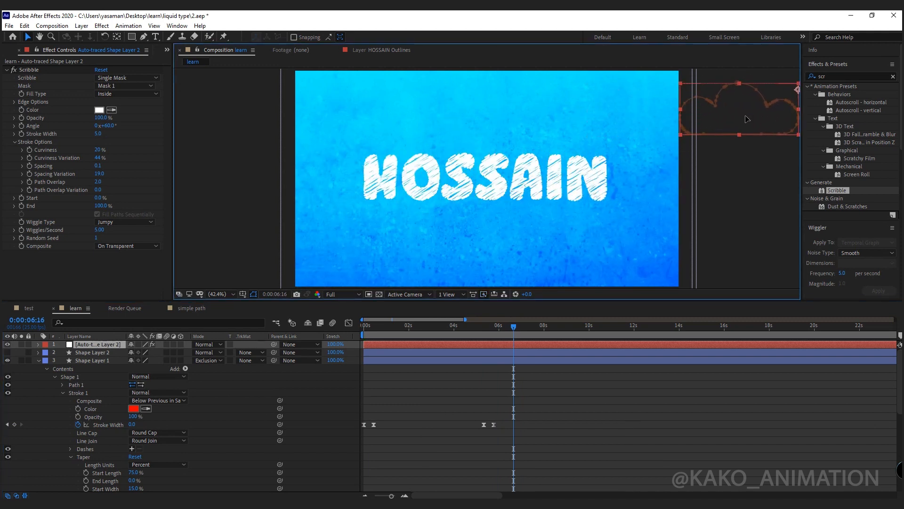
{"action": "left_click", "coordinate": [106, 347]}
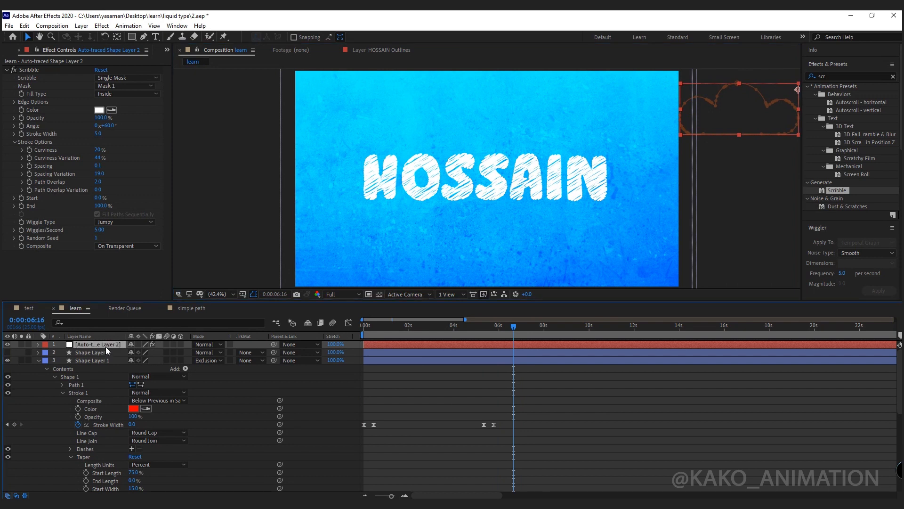
{"action": "key", "text": "p"}
{"action": "left_click", "coordinate": [62, 352]}
{"action": "left_click_drag", "start_coordinate": [514, 352], "coordinate": [366, 361]}
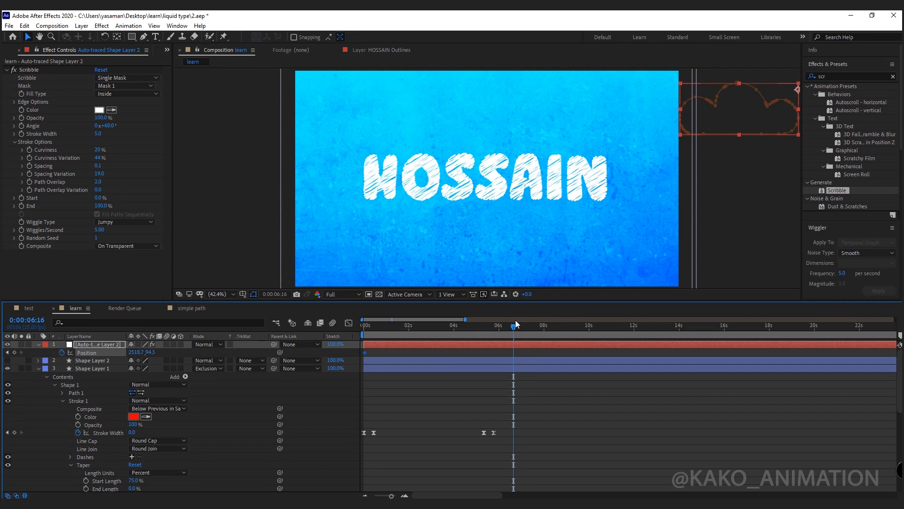
- Keyframe the cloud's Position above the title at about 12 seconds and preview its drift into the frame
{"action": "left_click_drag", "start_coordinate": [516, 324], "coordinate": [640, 330]}
{"action": "left_click_drag", "start_coordinate": [753, 115], "coordinate": [503, 111]}
{"action": "key", "text": "Home"}
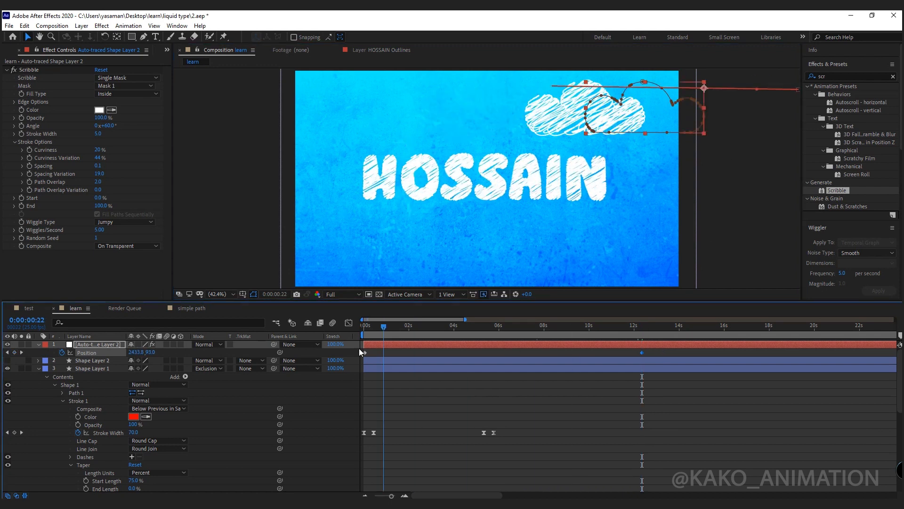
{"action": "key", "text": "space"}
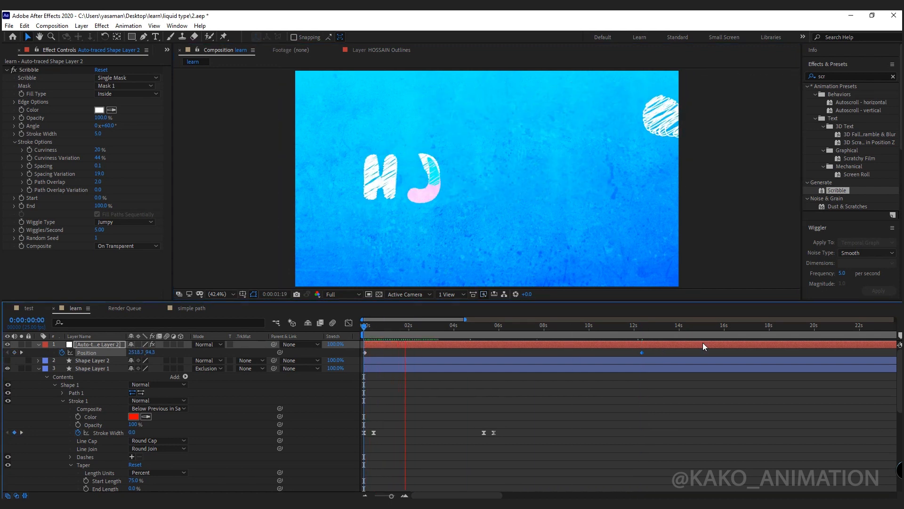
{"action": "key", "text": "space"}
- Shift the cloud's ending Position keyframe to about 13 seconds and review the slower drift
{"action": "left_click_drag", "start_coordinate": [648, 352], "coordinate": [663, 352]}
{"action": "key", "text": "space"}
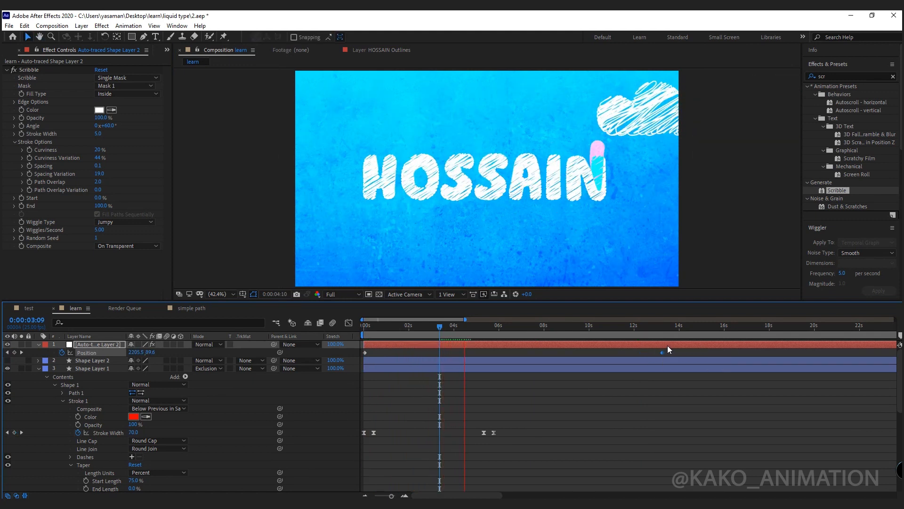
{"action": "left_click_drag", "start_coordinate": [497, 335], "coordinate": [577, 334]}
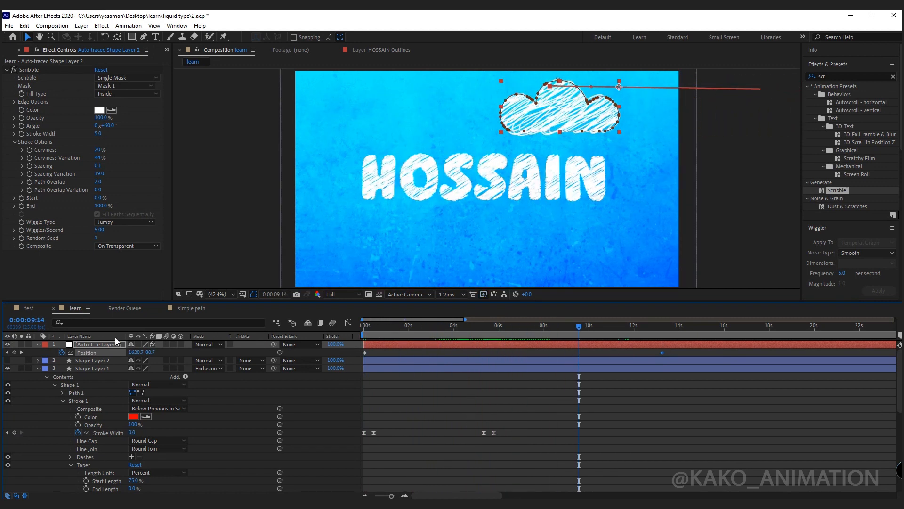
- Duplicate the scribbled cloud layer twice
{"action": "left_click", "coordinate": [107, 343]}
{"action": "key", "text": "ctrl+d"}
{"action": "key", "text": "ctrl+d"}
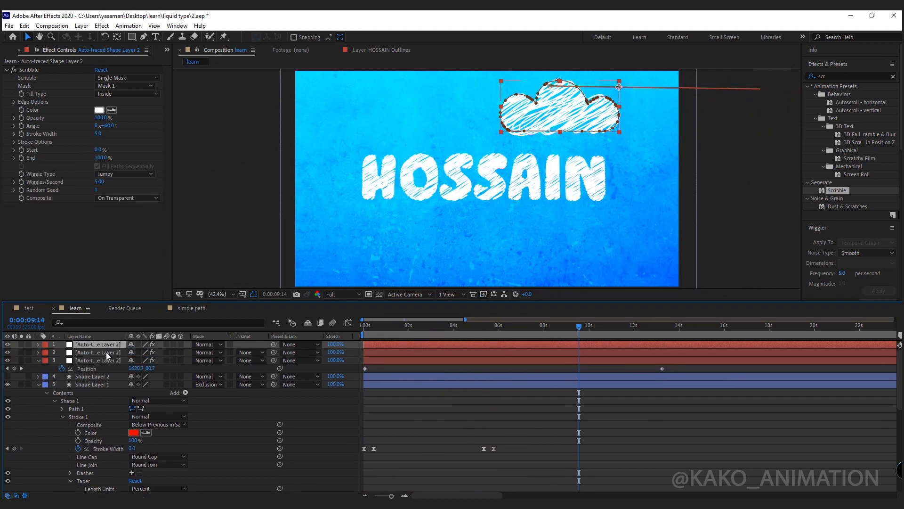
- Reveal the keyframed properties of the two duplicate cloud layers and remove their Position animation
{"action": "left_click", "coordinate": [106, 352]}
{"action": "key", "text": "u"}
{"action": "left_click", "coordinate": [62, 368]}
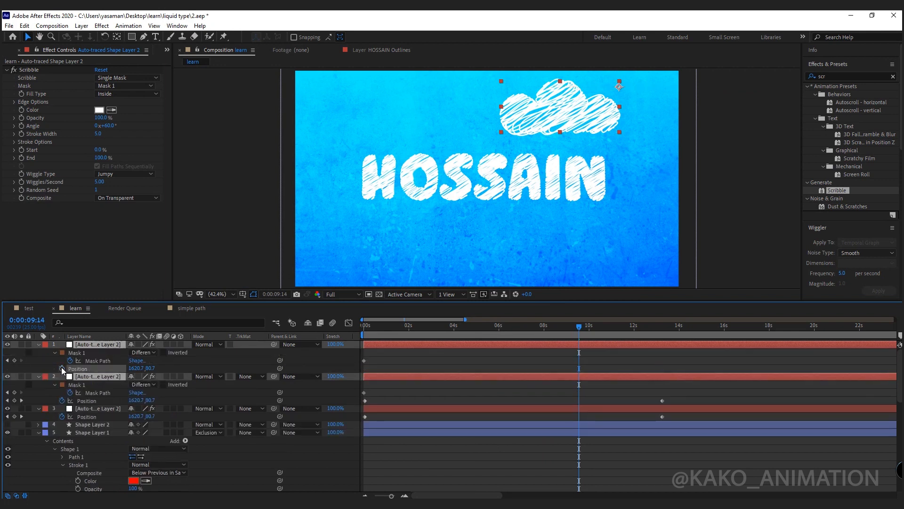
{"action": "left_click", "coordinate": [262, 367]}
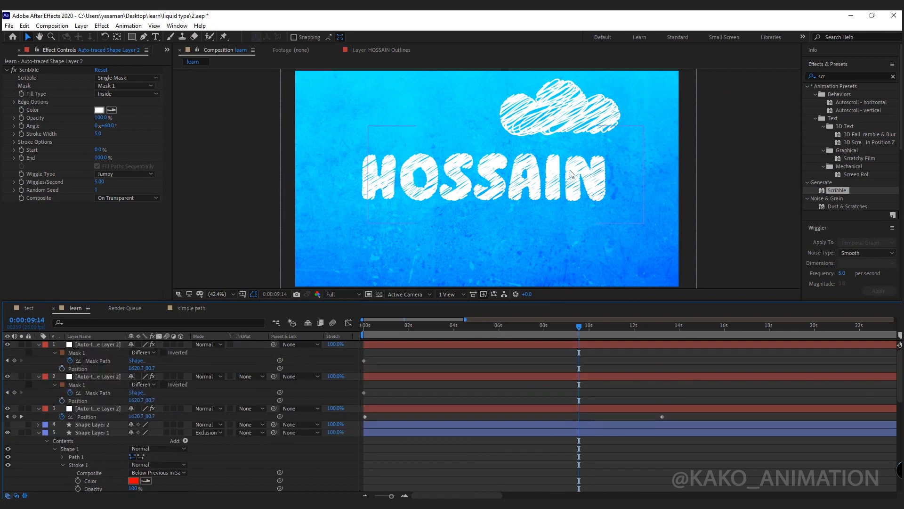
- Place the duplicate clouds at the upper left and bottom of the frame, and scale the bottom one to 136%
{"action": "left_click_drag", "start_coordinate": [575, 119], "coordinate": [495, 277]}
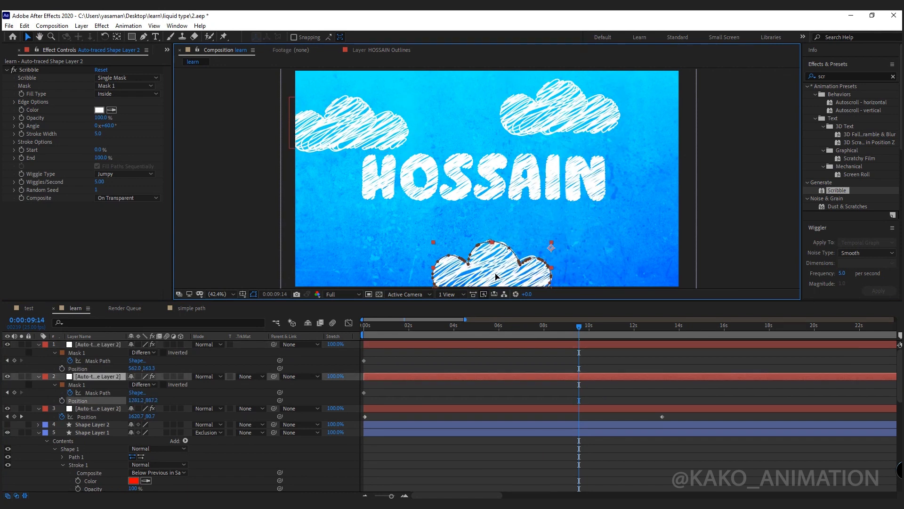
{"action": "left_click", "coordinate": [106, 377]}
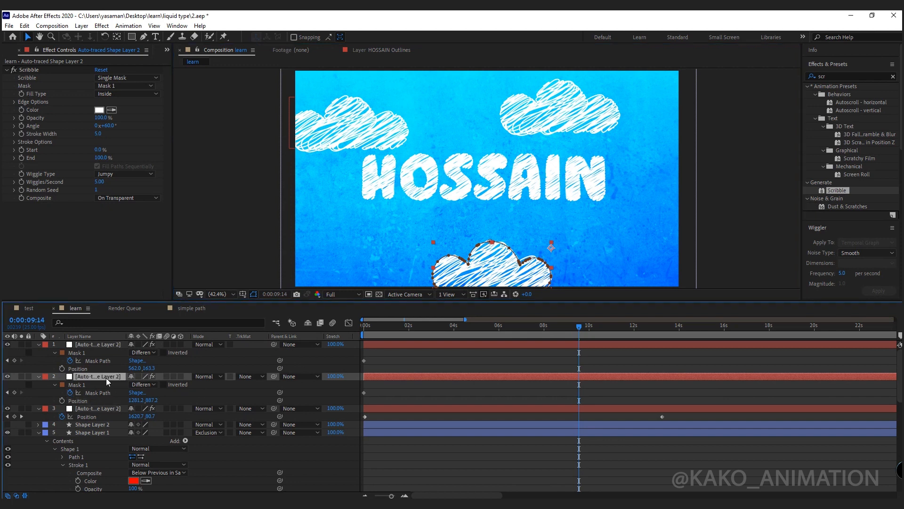
{"action": "key", "text": "shift+s"}
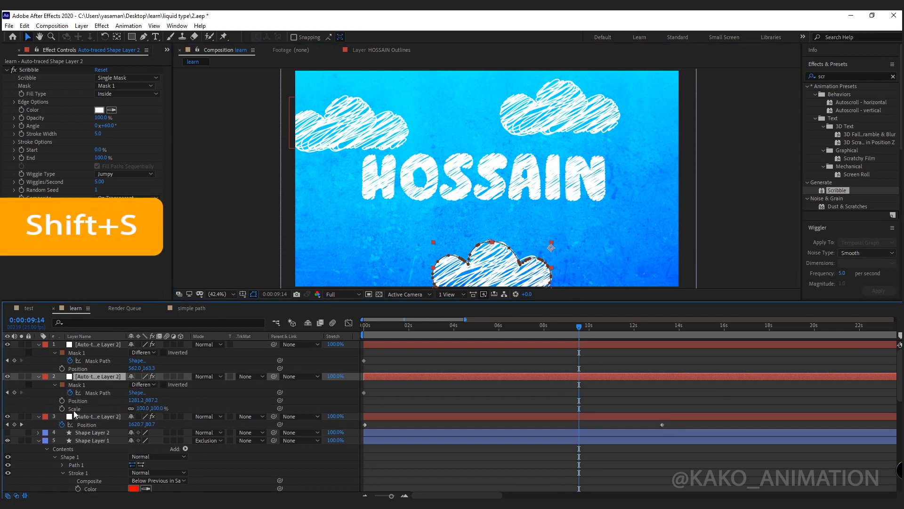
{"action": "left_click_drag", "start_coordinate": [142, 407], "coordinate": [159, 408]}
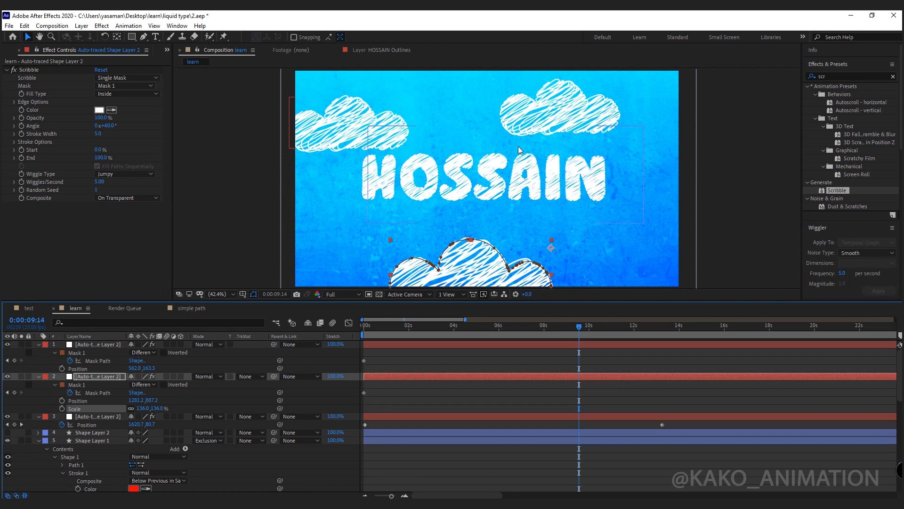
{"action": "left_click_drag", "start_coordinate": [487, 263], "coordinate": [501, 246]}
- Scale the upper-left cloud to 121% and move it slightly upward
{"action": "left_click", "coordinate": [351, 128]}
{"action": "left_click", "coordinate": [106, 368]}
{"action": "left_click", "coordinate": [107, 346]}
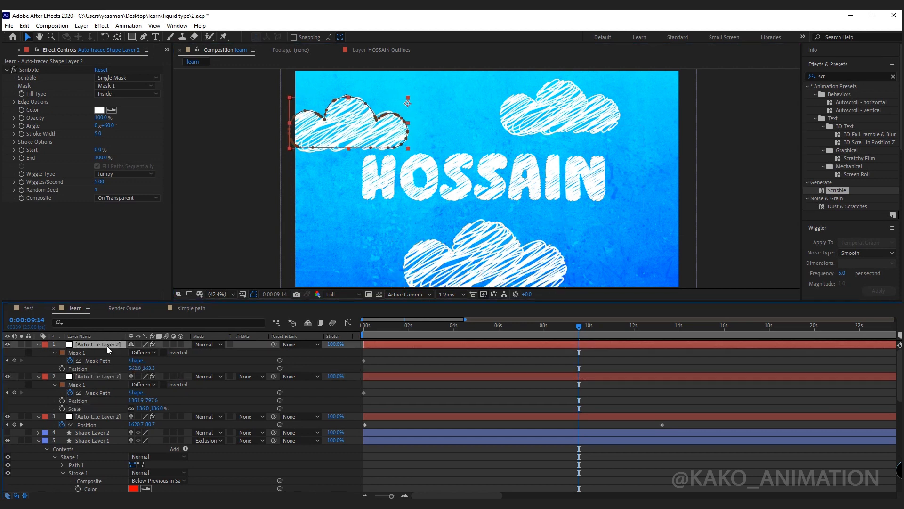
{"action": "key", "text": "shift+s"}
{"action": "left_click_drag", "start_coordinate": [140, 376], "coordinate": [150, 378]}
{"action": "left_click_drag", "start_coordinate": [386, 136], "coordinate": [395, 121]}
- Scale the original upper-right cloud down to 86%
{"action": "left_click", "coordinate": [530, 115]}
{"action": "key", "text": "shift+s"}
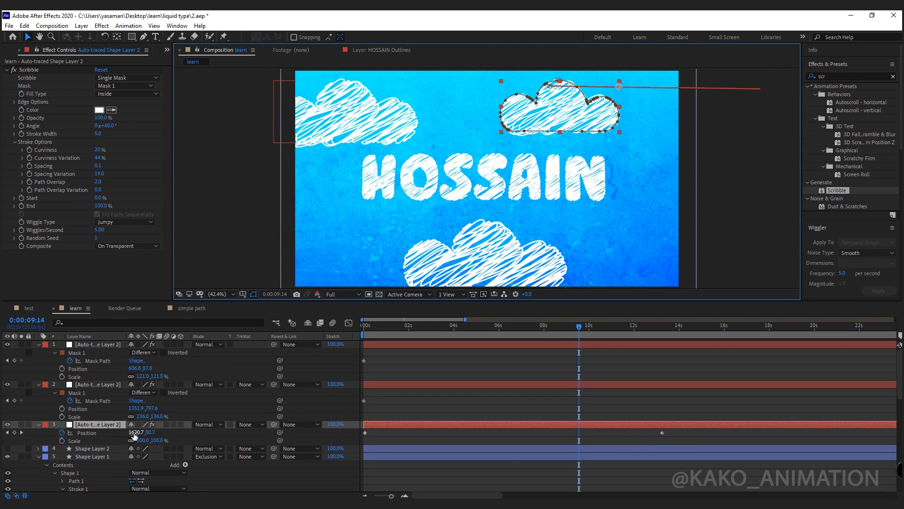
{"action": "left_click_drag", "start_coordinate": [141, 441], "coordinate": [133, 441]}
- Scale the upper-left cloud to 108% and move it right so it sits fully inside the frame
{"action": "left_click", "coordinate": [337, 130]}
{"action": "left_click_drag", "start_coordinate": [144, 377], "coordinate": [137, 377]}
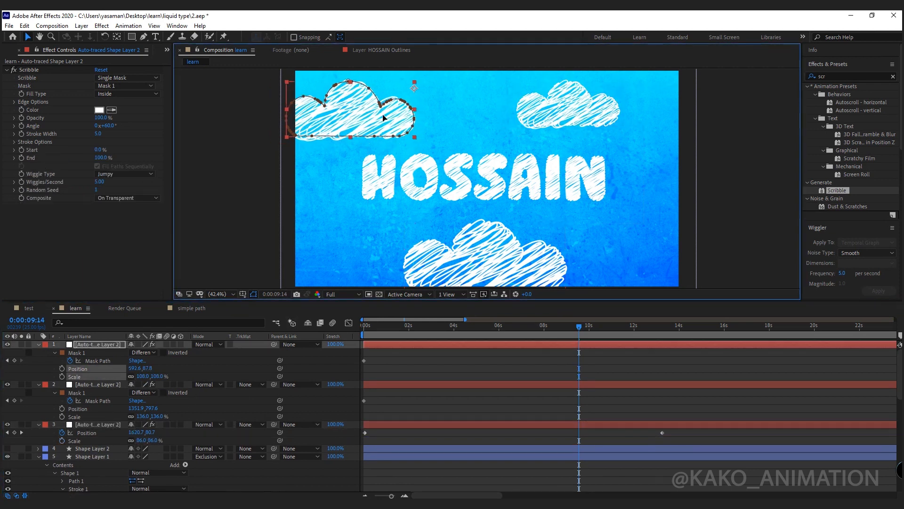
{"action": "left_click_drag", "start_coordinate": [384, 116], "coordinate": [430, 118]}
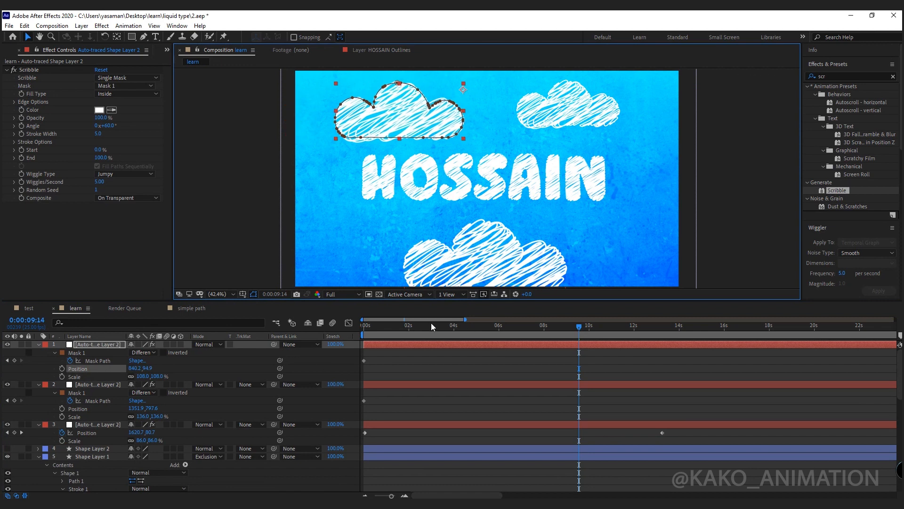
- Animate the upper-left cloud's Position from the composition's start to just outside the frame's left edge at about 13 seconds
{"action": "key", "text": "Home"}
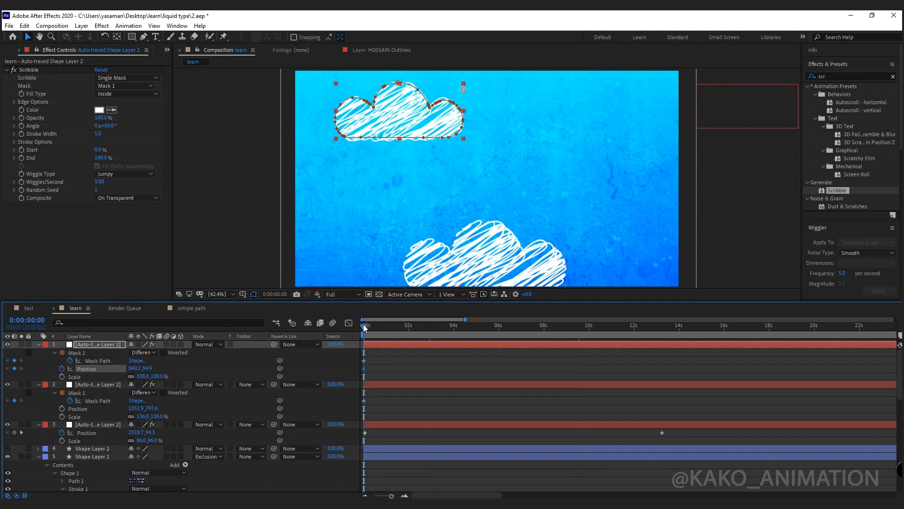
{"action": "left_click_drag", "start_coordinate": [363, 328], "coordinate": [662, 328]}
{"action": "left_click_drag", "start_coordinate": [415, 125], "coordinate": [254, 131]}
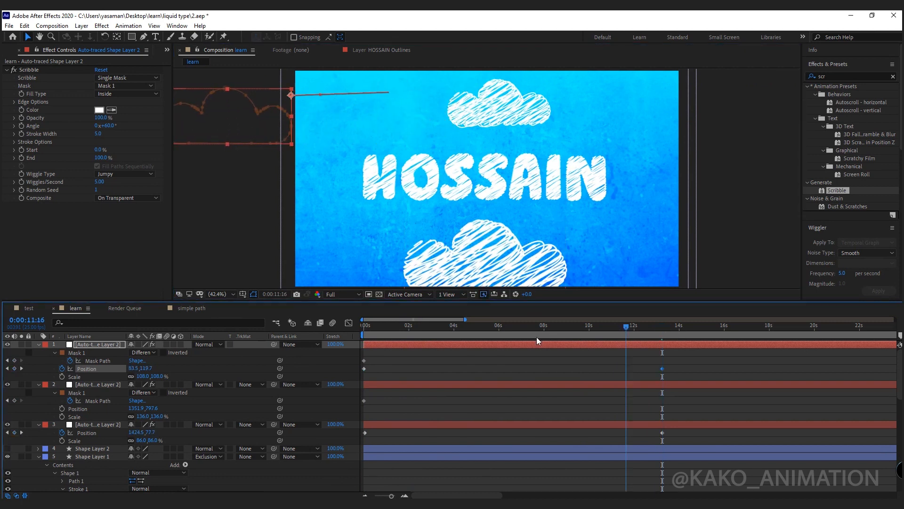
- Animate the bottom cloud's Position from the composition's start to the lower-left corner at about 13 seconds and preview the result
{"action": "key", "text": "Home"}
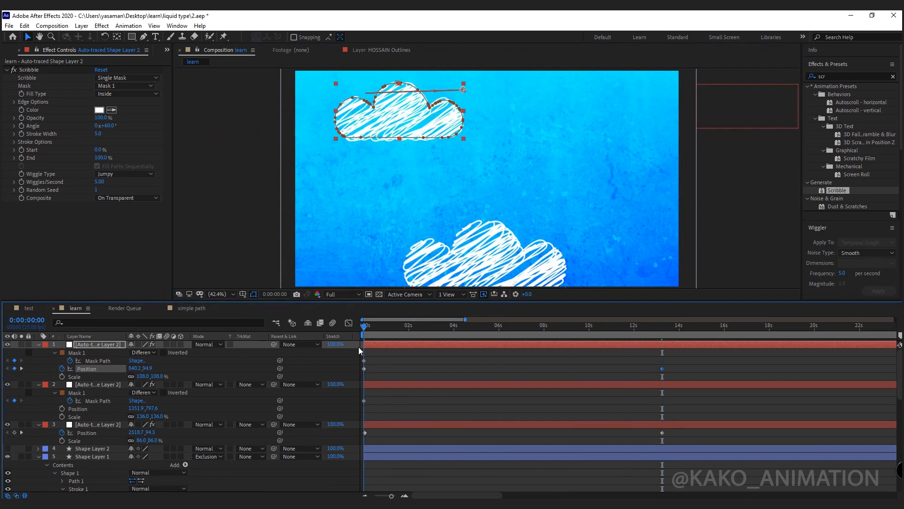
{"action": "left_click", "coordinate": [108, 426]}
{"action": "left_click", "coordinate": [117, 384]}
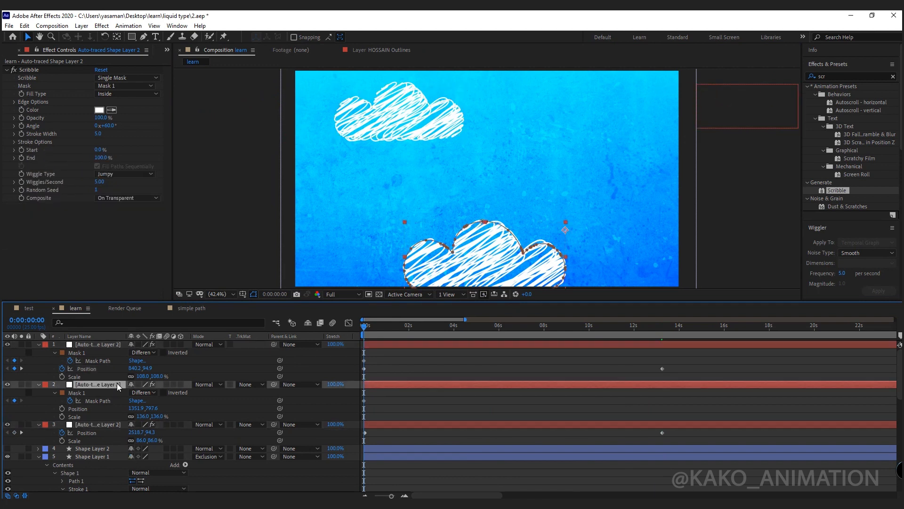
{"action": "left_click", "coordinate": [62, 408]}
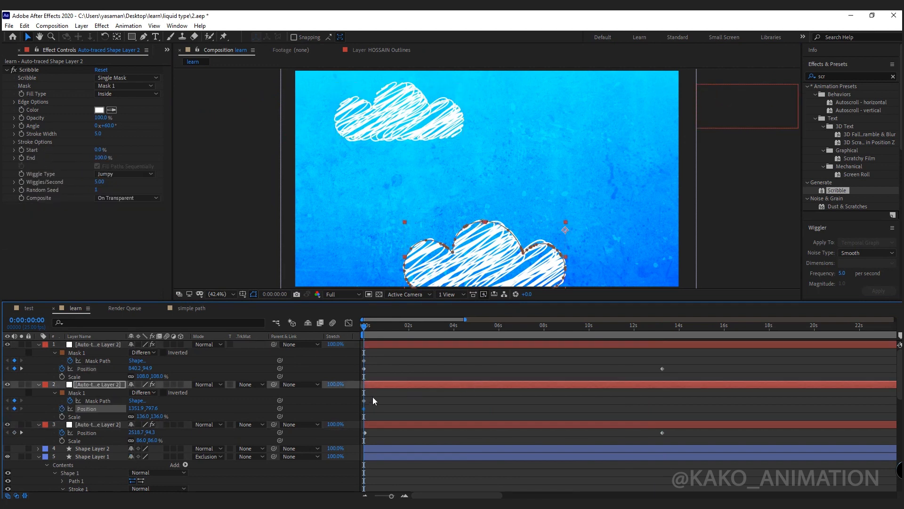
{"action": "left_click_drag", "start_coordinate": [367, 326], "coordinate": [662, 340]}
{"action": "left_click_drag", "start_coordinate": [496, 263], "coordinate": [363, 262]}
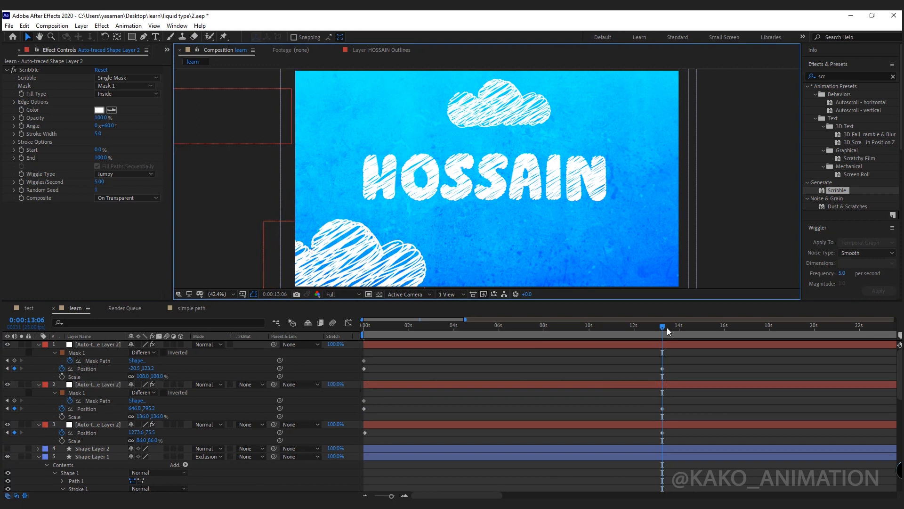
{"action": "key", "text": "space"}
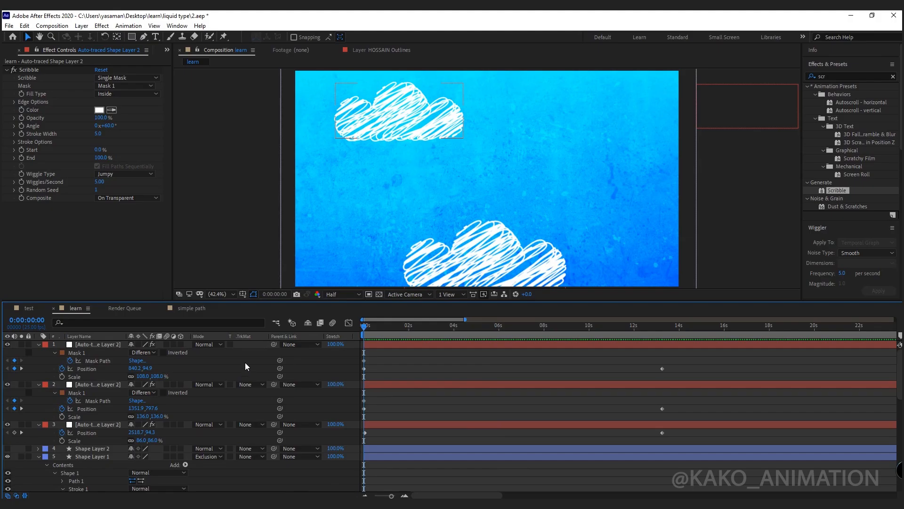
- Create a null object and parent the cloud, shape, title outline and title text layers to it
{"action": "right_click", "coordinate": [245, 366]}
{"action": "mouse_move", "coordinate": [306, 368]}
{"action": "left_click", "coordinate": [395, 423]}
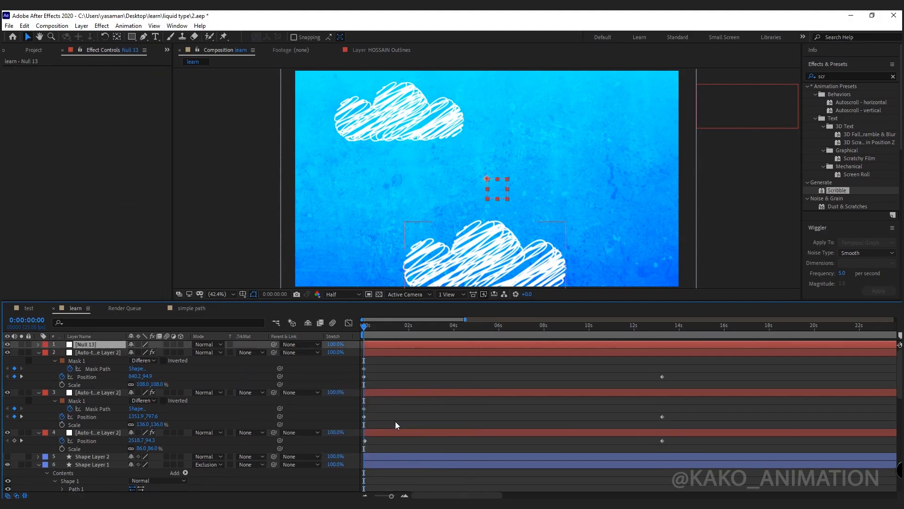
{"action": "left_click", "coordinate": [88, 352]}
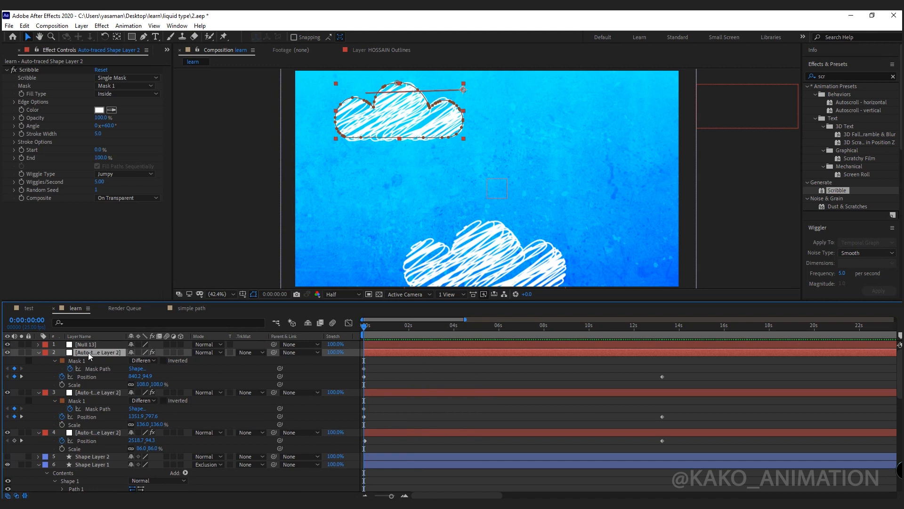
{"action": "left_click_drag", "start_coordinate": [901, 386], "coordinate": [885, 483]}
{"action": "left_click", "coordinate": [91, 448], "text": "shift"}
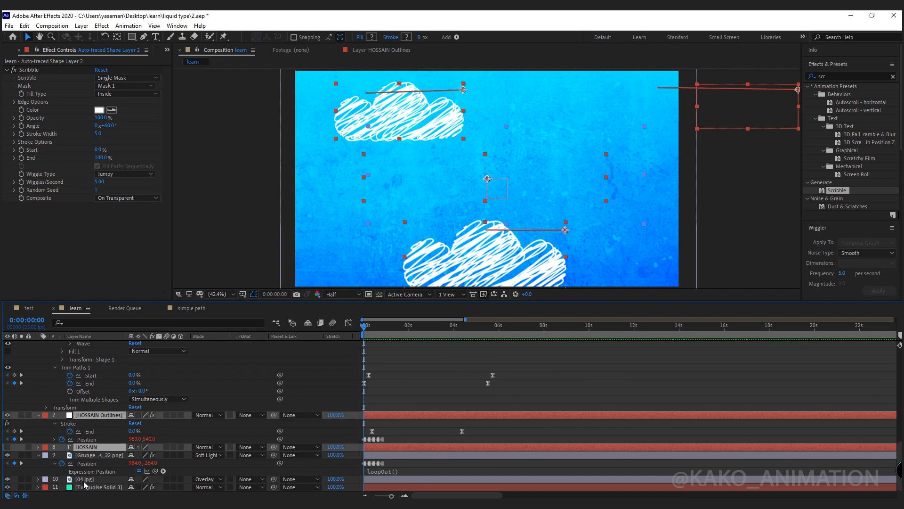
{"action": "left_click", "coordinate": [295, 448]}
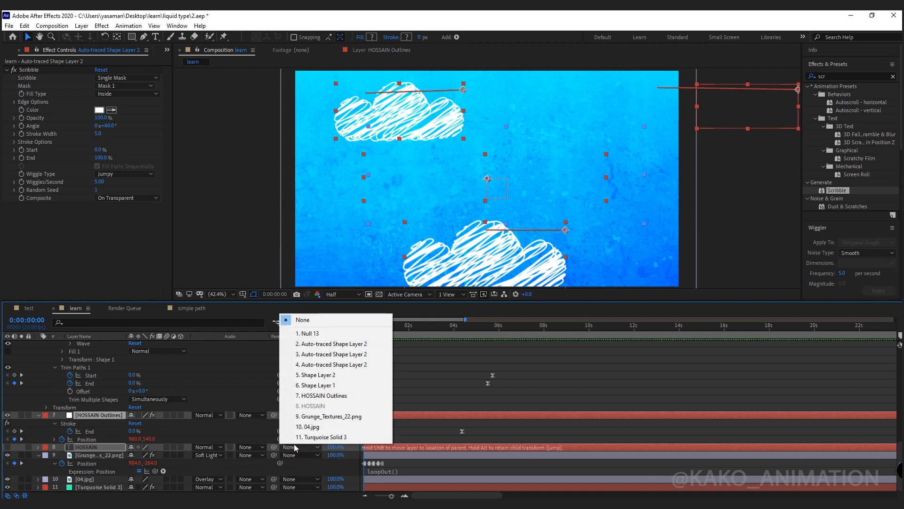
{"action": "left_click", "coordinate": [307, 333]}
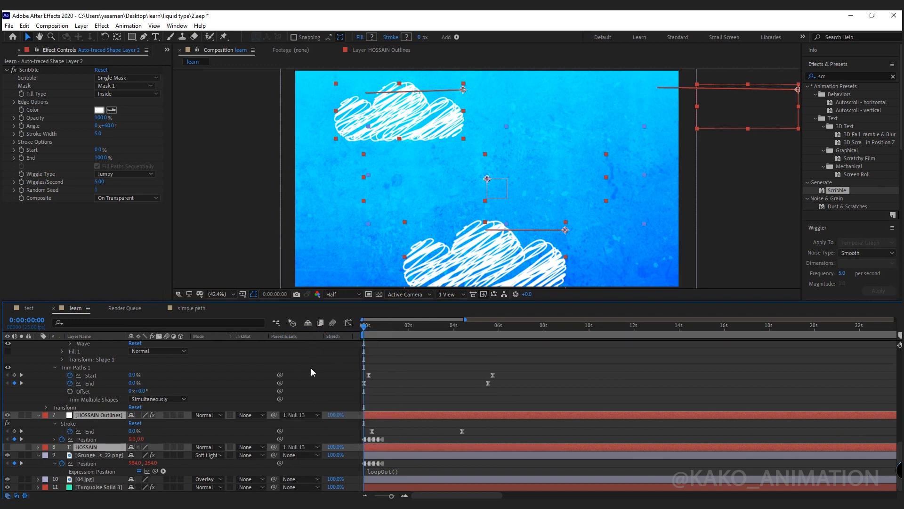
- Add a Position keyframe to the new null and place it at about 5.5 seconds
{"action": "scroll", "coordinate": [901, 456], "scroll_direction": "up", "scroll_amount": 10}
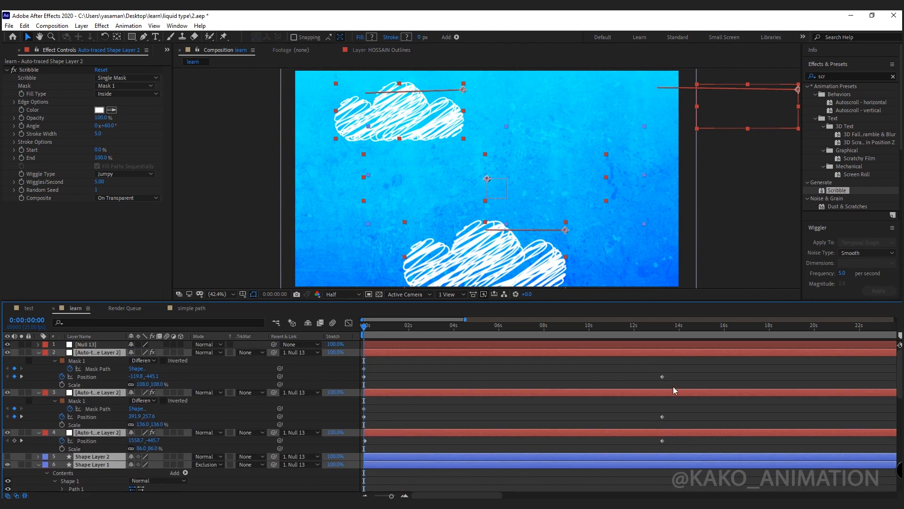
{"action": "left_click", "coordinate": [100, 346]}
{"action": "key", "text": "p"}
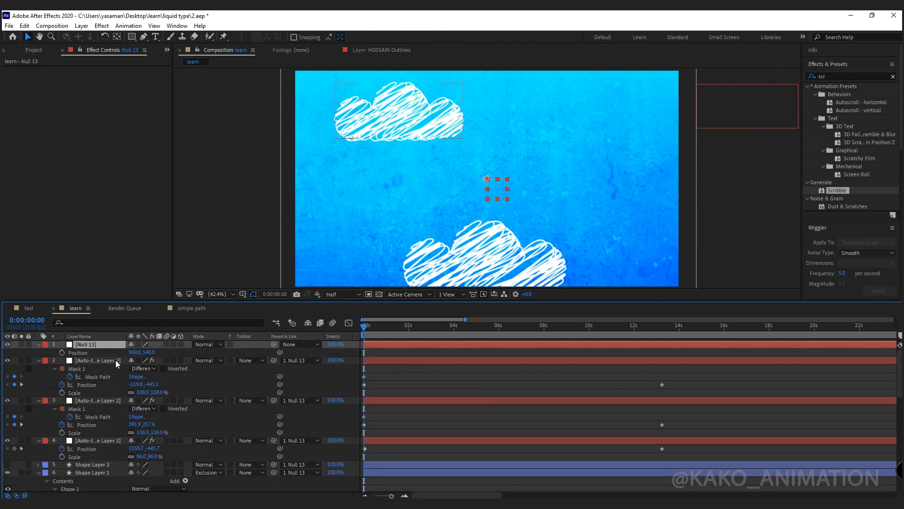
{"action": "left_click", "coordinate": [61, 352]}
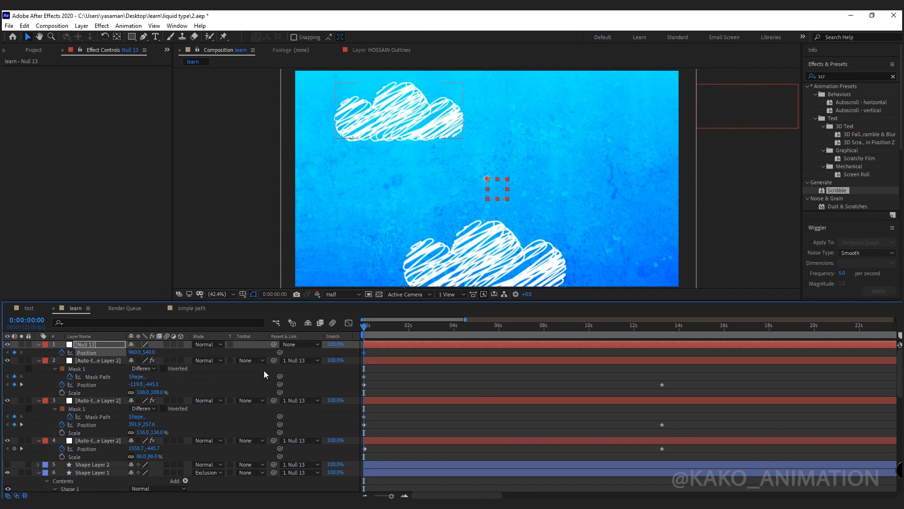
{"action": "left_click", "coordinate": [662, 326]}
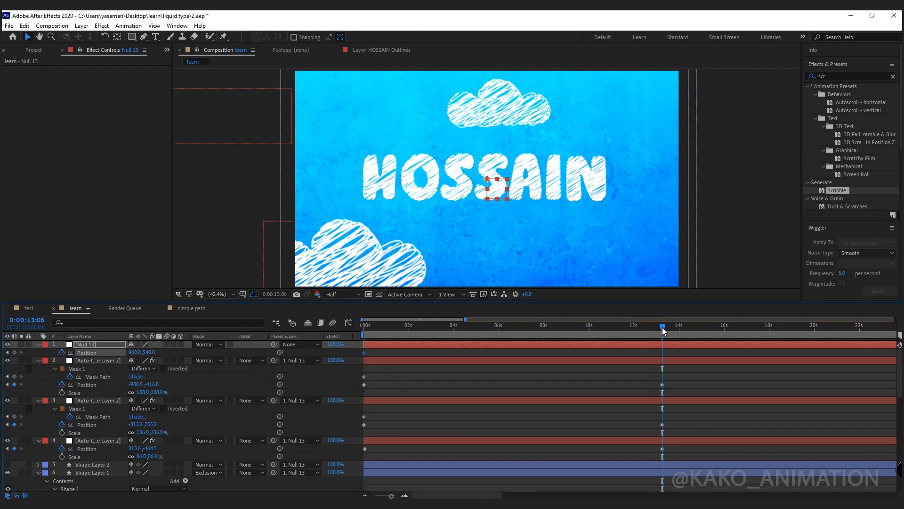
{"action": "left_click_drag", "start_coordinate": [661, 329], "coordinate": [495, 331]}
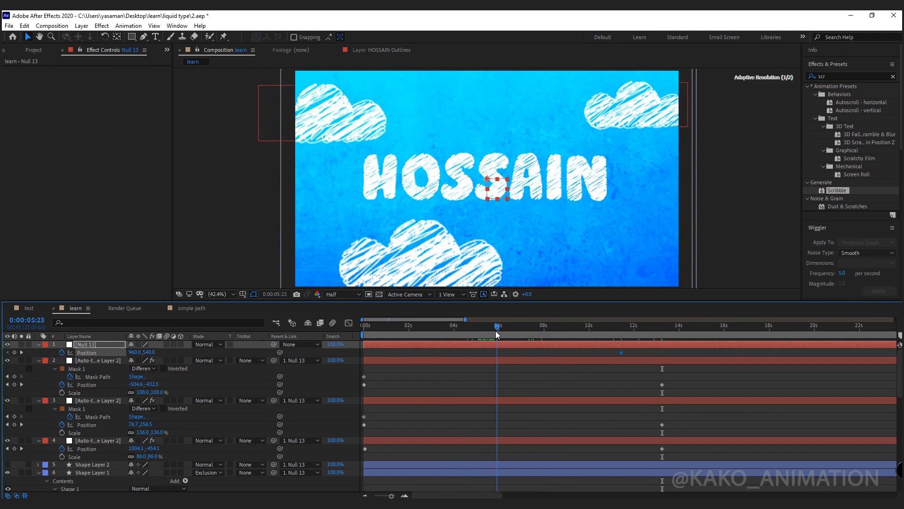
{"action": "left_click_drag", "start_coordinate": [622, 353], "coordinate": [488, 357]}
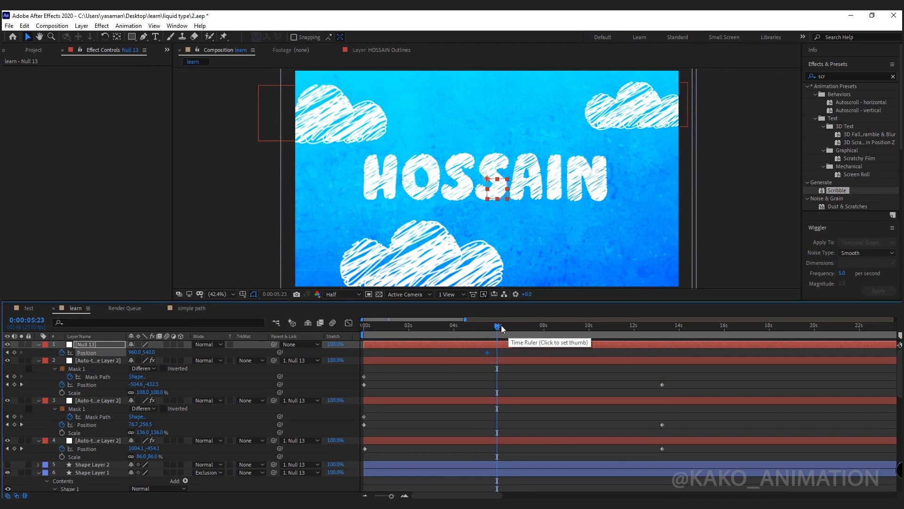
- Set the null's Y Position to -628 at 0:00:13:06, shift its first keyframe to about 5 seconds and apply Easy Ease to both keyframes
{"action": "left_click_drag", "start_coordinate": [498, 326], "coordinate": [663, 342]}
{"action": "left_click_drag", "start_coordinate": [147, 353], "coordinate": [2, 366]}
{"action": "left_click_drag", "start_coordinate": [152, 352], "coordinate": [99, 356]}
{"action": "left_click_drag", "start_coordinate": [659, 334], "coordinate": [507, 356]}
{"action": "left_click_drag", "start_coordinate": [695, 349], "coordinate": [466, 357]}
{"action": "key", "text": "F9"}
- Switch to the Word document and copy the three-line quote from "The most forgiving people" to "when they have power"
{"action": "left_click", "coordinate": [477, 476]}
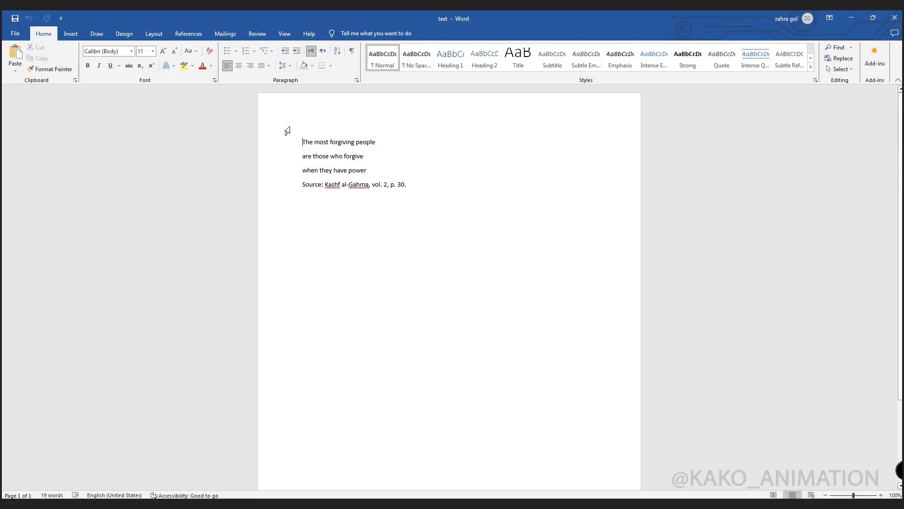
{"action": "left_click_drag", "start_coordinate": [373, 147], "coordinate": [370, 171]}
{"action": "key", "text": "ctrl+c"}
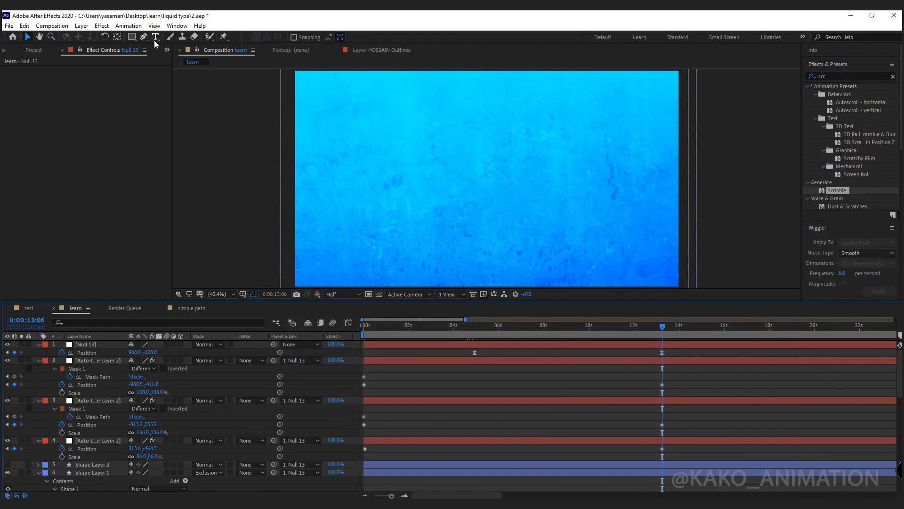
- Paste the quote into a paragraph text box in After Effects and set its font to Paymon
{"action": "left_click", "coordinate": [155, 36]}
{"action": "left_click_drag", "start_coordinate": [333, 119], "coordinate": [616, 245]}
{"action": "key", "text": "ctrl+v"}
{"action": "key", "text": "ctrl+a"}
{"action": "left_click", "coordinate": [831, 179]}
{"action": "type", "text": "pa"}
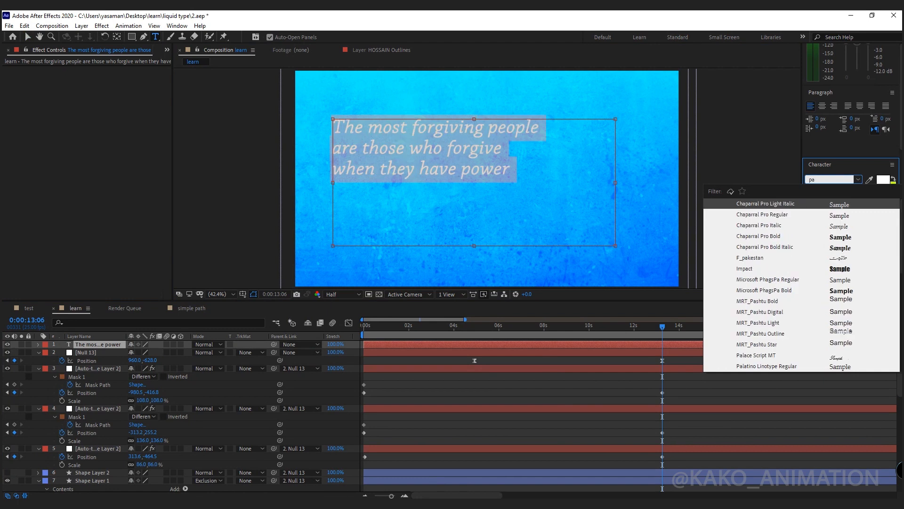
{"action": "type", "text": "y"}
{"action": "left_click", "coordinate": [771, 206]}
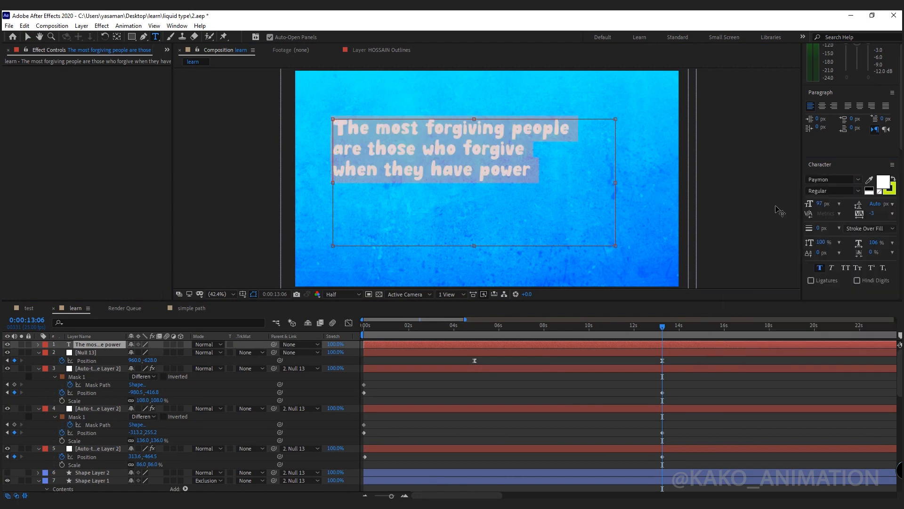
- Set the quote's leading to 124 px and font size to 113 px, and center it in the upper part of the frame
{"action": "left_click", "coordinate": [31, 39]}
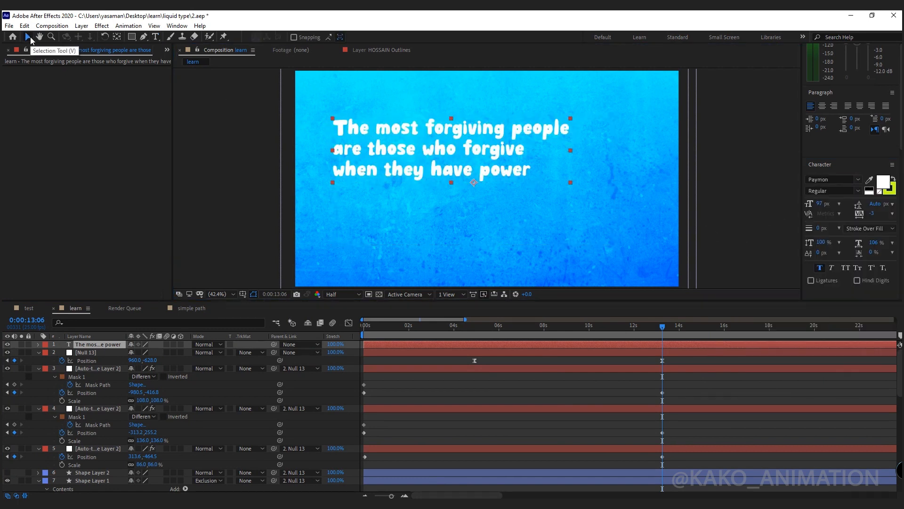
{"action": "left_click_drag", "start_coordinate": [874, 206], "coordinate": [880, 206]}
{"action": "left_click_drag", "start_coordinate": [824, 203], "coordinate": [882, 203]}
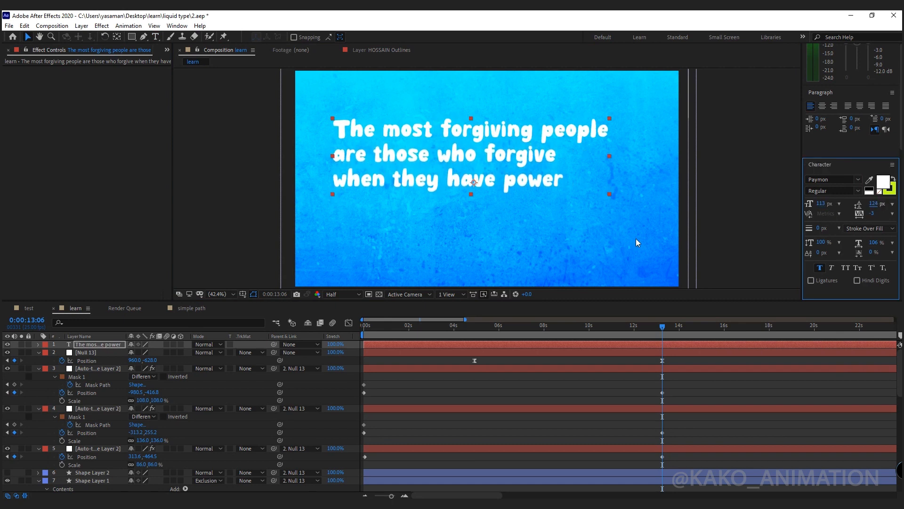
{"action": "mouse_move", "coordinate": [507, 127]}
{"action": "left_mouse_down"}
{"action": "mouse_move", "coordinate": [492, 132]}
{"action": "mouse_move", "coordinate": [514, 136]}
{"action": "left_mouse_up"}
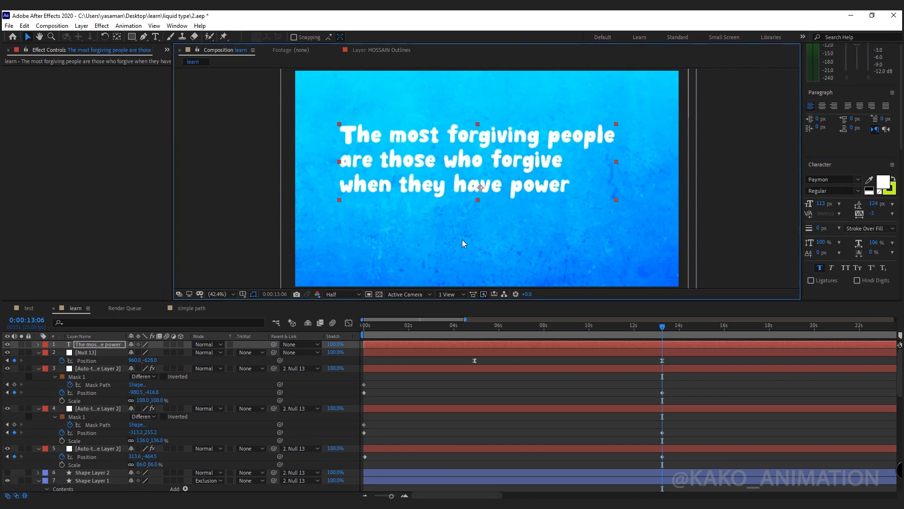
- Duplicate the quote text layer and place the copy directly below the original
{"action": "left_click", "coordinate": [98, 343]}
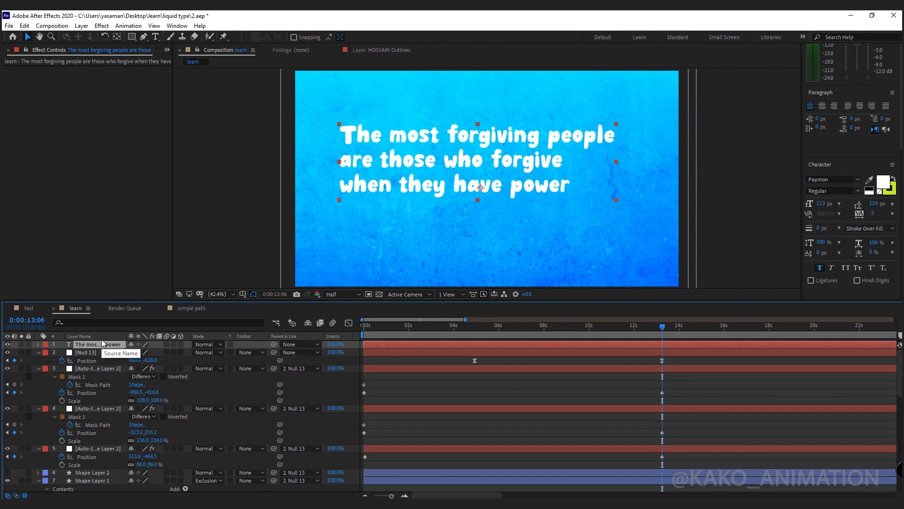
{"action": "key", "text": "ctrl+d"}
{"action": "left_click_drag", "start_coordinate": [404, 189], "coordinate": [398, 261]}
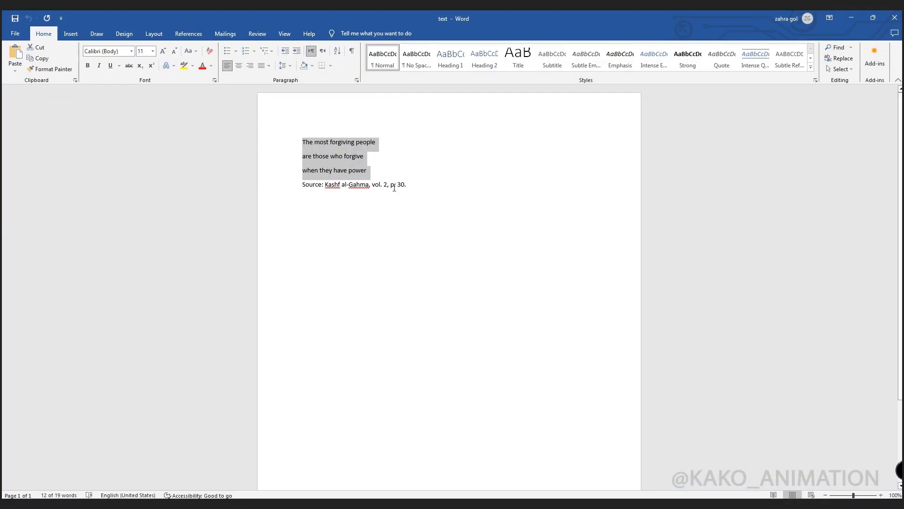
- Copy the source line from the Word document and replace the lower text with "Source: Kashf al-Gahma, vol. 2, p. 30."
{"action": "left_click_drag", "start_coordinate": [304, 185], "coordinate": [418, 186]}
{"action": "key", "text": "ctrl+c"}
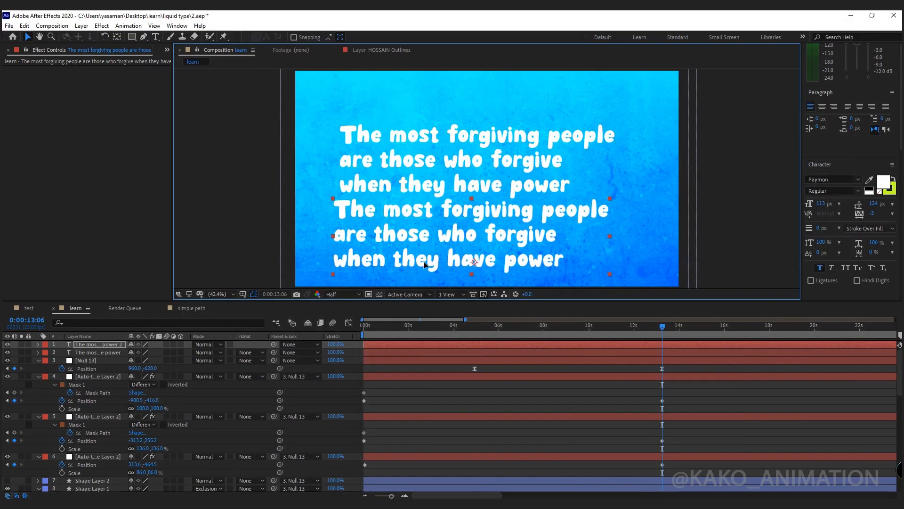
{"action": "double_click", "coordinate": [424, 264]}
{"action": "key", "text": "ctrl+v"}
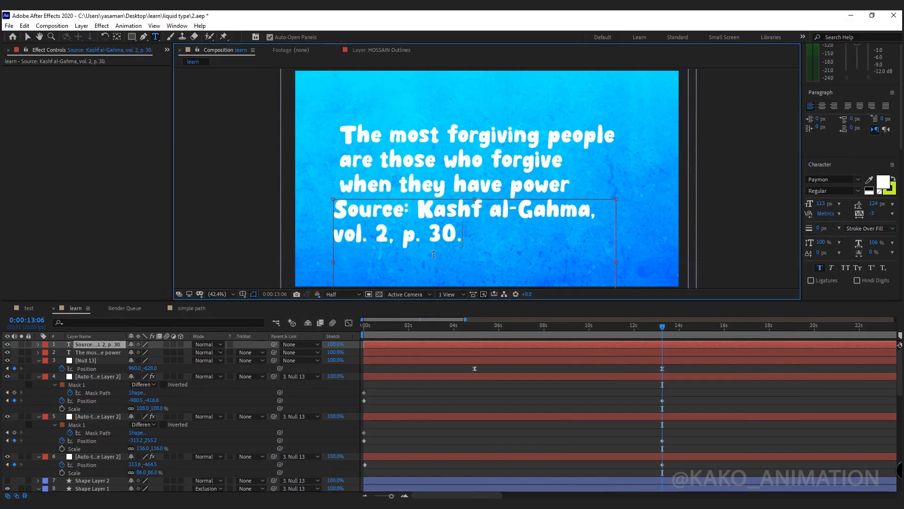
- Set the source line's font size to 65 px and align it with the quote's left edge just below
{"action": "key", "text": "ctrl+a"}
{"action": "left_click_drag", "start_coordinate": [826, 203], "coordinate": [800, 201]}
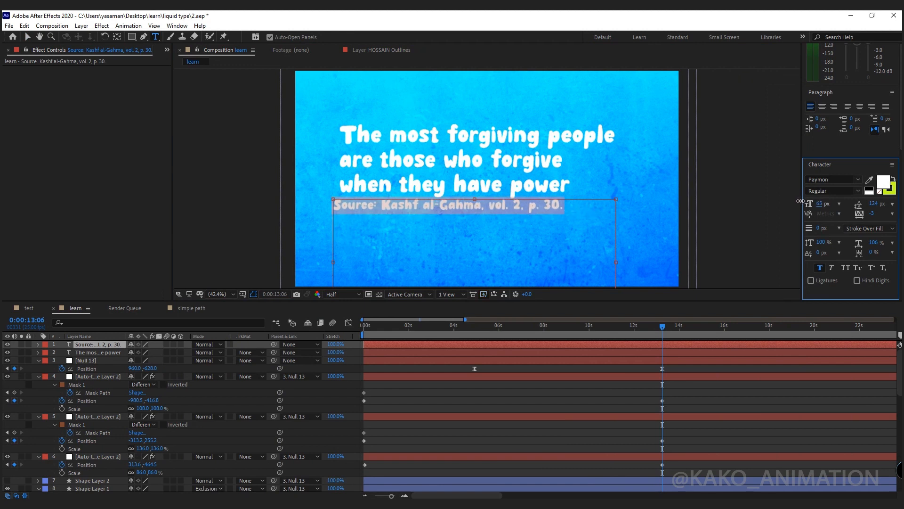
{"action": "left_click", "coordinate": [27, 36]}
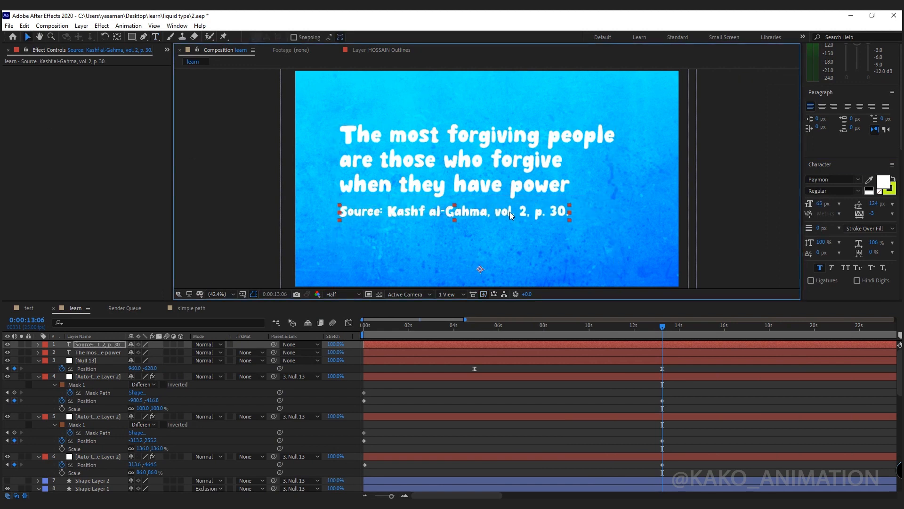
- Slightly enlarge the font size of the quote's second line, "are those who forgive"
{"action": "key", "text": "ctrl+t"}
{"action": "left_click_drag", "start_coordinate": [339, 160], "coordinate": [567, 161]}
{"action": "left_click_drag", "start_coordinate": [818, 204], "coordinate": [820, 205]}
{"action": "left_click", "coordinate": [27, 36]}
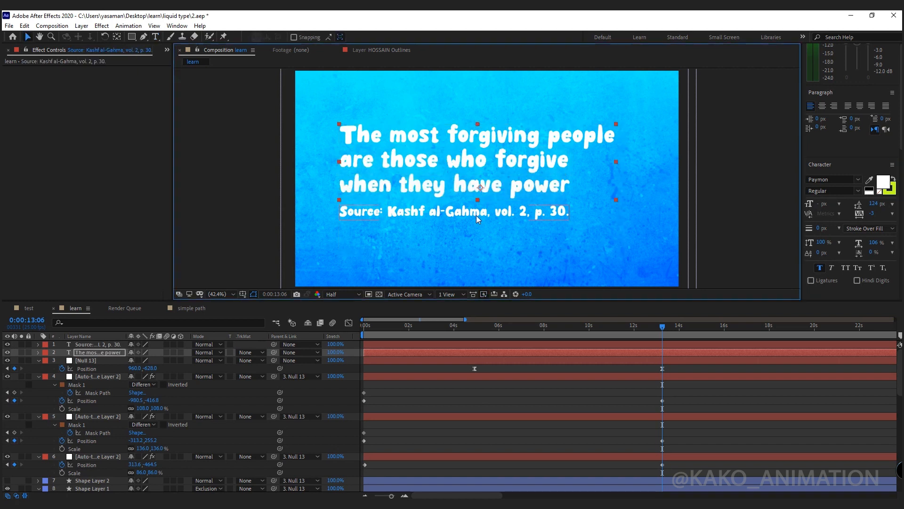
- Change the source line's fill color to pale blue B3F8FF
{"action": "double_click", "coordinate": [463, 213]}
{"action": "left_click", "coordinate": [869, 180]}
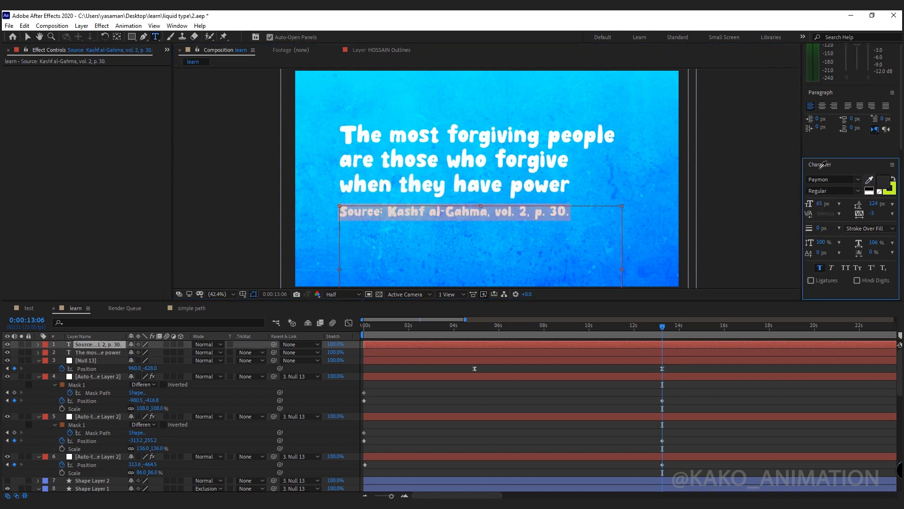
{"action": "left_click", "coordinate": [556, 89]}
{"action": "left_click", "coordinate": [884, 182]}
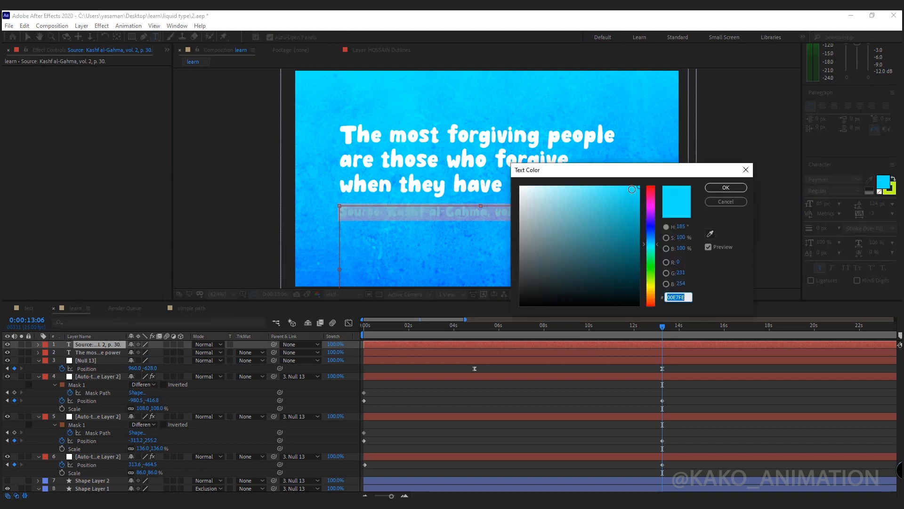
{"action": "left_click_drag", "start_coordinate": [592, 188], "coordinate": [555, 186]}
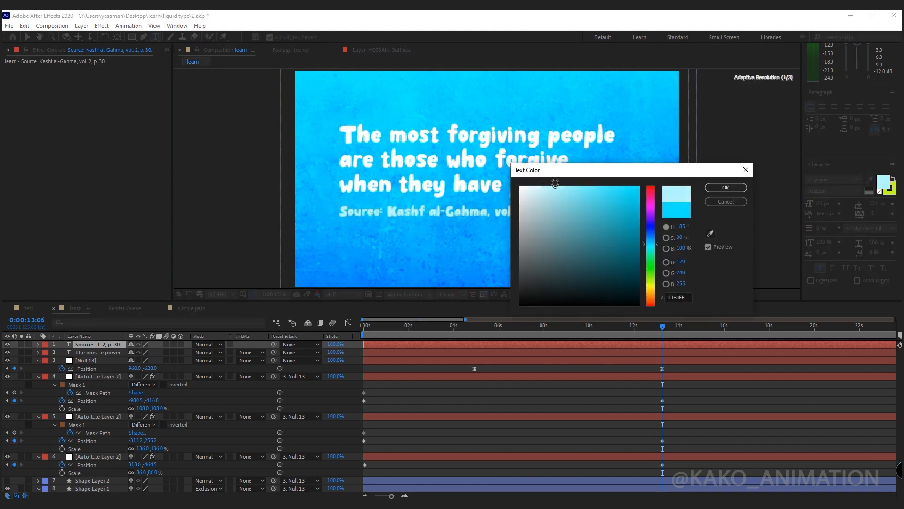
{"action": "left_click", "coordinate": [726, 188]}
- Duplicate the topmost cloud layer, remove the copy's Position keyframes and move it to the frame's lower edge beneath the quote
{"action": "left_click", "coordinate": [100, 377]}
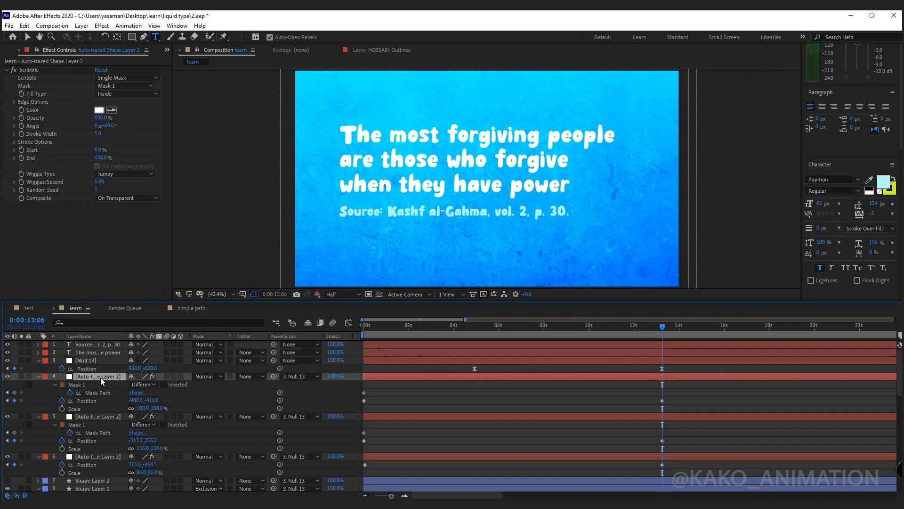
{"action": "key", "text": "ctrl+d"}
{"action": "key", "text": "comma"}
{"action": "key", "text": "comma"}
{"action": "key", "text": "comma"}
{"action": "key", "text": "comma"}
{"action": "key", "text": "v"}
{"action": "left_click", "coordinate": [62, 400]}
{"action": "left_click_drag", "start_coordinate": [424, 96], "coordinate": [473, 213]}
- Move the duplicated cloud to the lower-right corner, partly outside the frame, and scale it to 102%
{"action": "scroll", "coordinate": [481, 196], "scroll_direction": "up", "scroll_amount": 2}
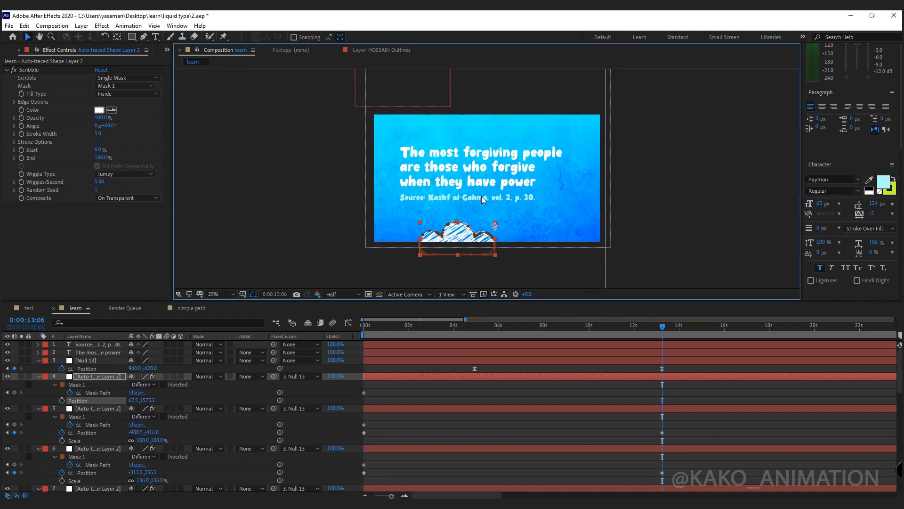
{"action": "scroll", "coordinate": [514, 237], "scroll_direction": "up", "scroll_amount": 2}
{"action": "left_click", "coordinate": [232, 293]}
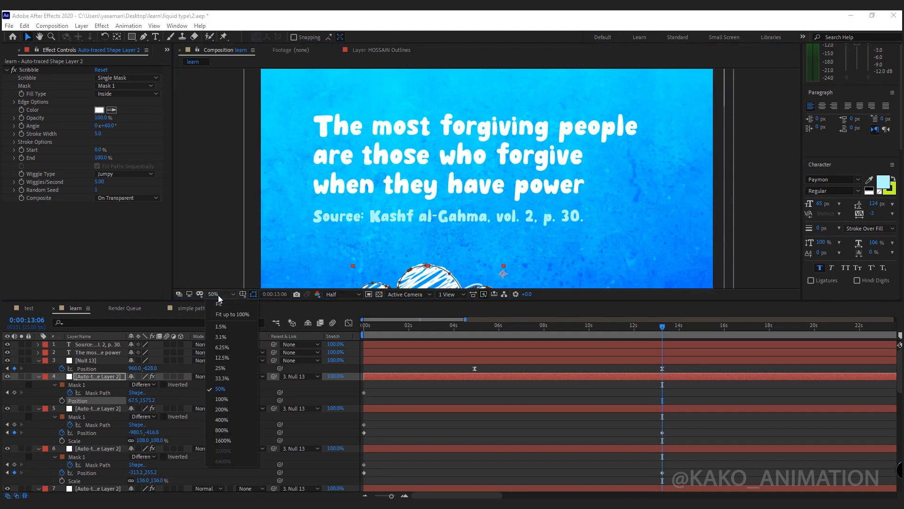
{"action": "left_click", "coordinate": [226, 308]}
{"action": "left_click_drag", "start_coordinate": [461, 280], "coordinate": [644, 249]}
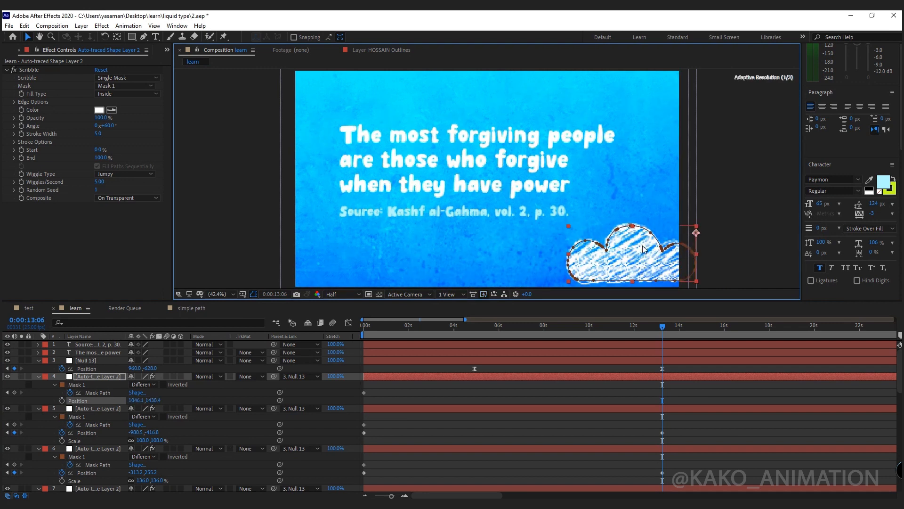
{"action": "key", "text": "shift+s"}
{"action": "left_click_drag", "start_coordinate": [146, 411], "coordinate": [142, 410]}
{"action": "left_click_drag", "start_coordinate": [650, 256], "coordinate": [693, 254]}
- Animate the duplicated cloud's Position leftward to below the source line, with keyframes at about 4 and 14 seconds
{"action": "left_click", "coordinate": [95, 375]}
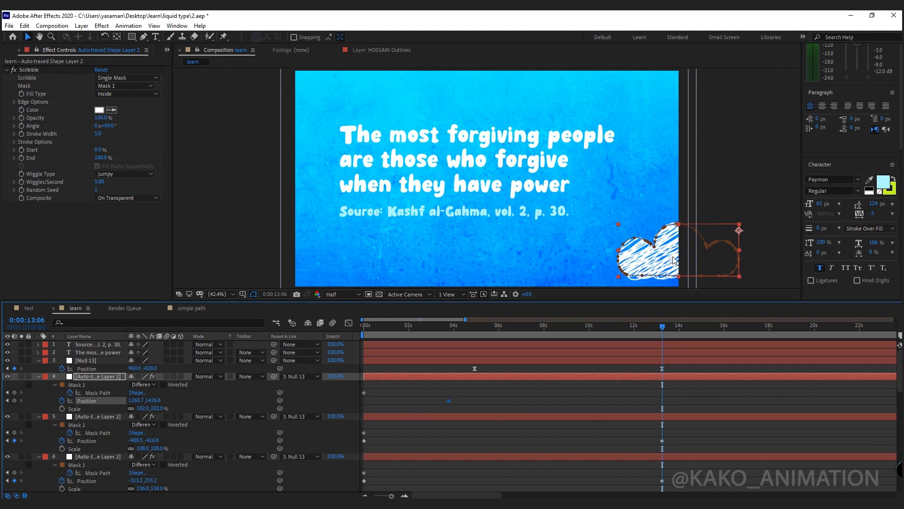
{"action": "left_click_drag", "start_coordinate": [672, 258], "coordinate": [479, 261]}
{"action": "left_click_drag", "start_coordinate": [661, 329], "coordinate": [591, 332]}
{"action": "left_click_drag", "start_coordinate": [662, 401], "coordinate": [686, 401]}
{"action": "left_click_drag", "start_coordinate": [592, 326], "coordinate": [669, 328]}
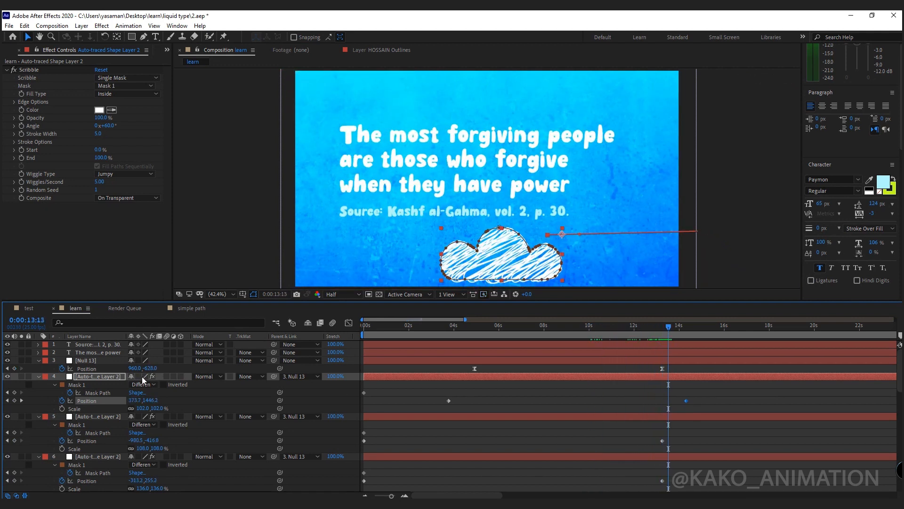
- Parent the quote and source text layers to Null 13 and preview the animation
{"action": "left_click", "coordinate": [101, 354]}
{"action": "left_click", "coordinate": [101, 344], "text": "shift"}
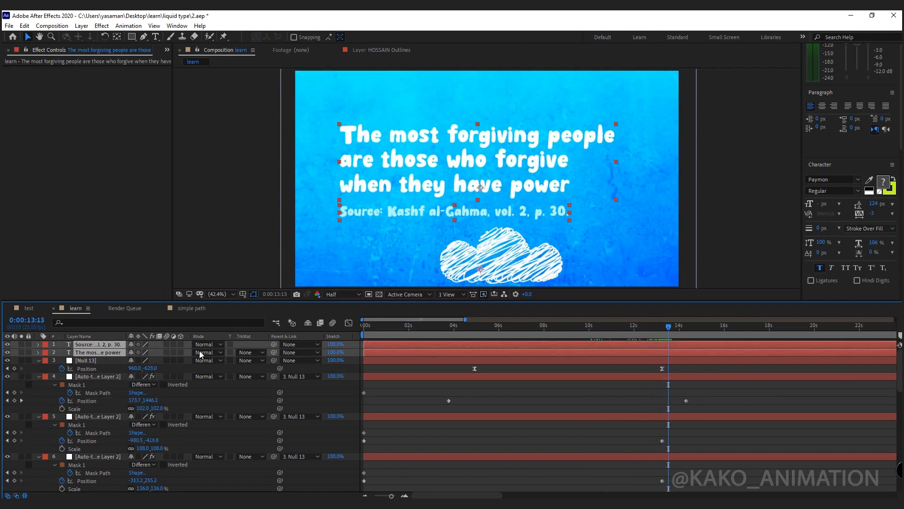
{"action": "left_click_drag", "start_coordinate": [273, 352], "coordinate": [106, 363]}
{"action": "left_click_drag", "start_coordinate": [670, 331], "coordinate": [629, 329]}
{"action": "left_click", "coordinate": [582, 386]}
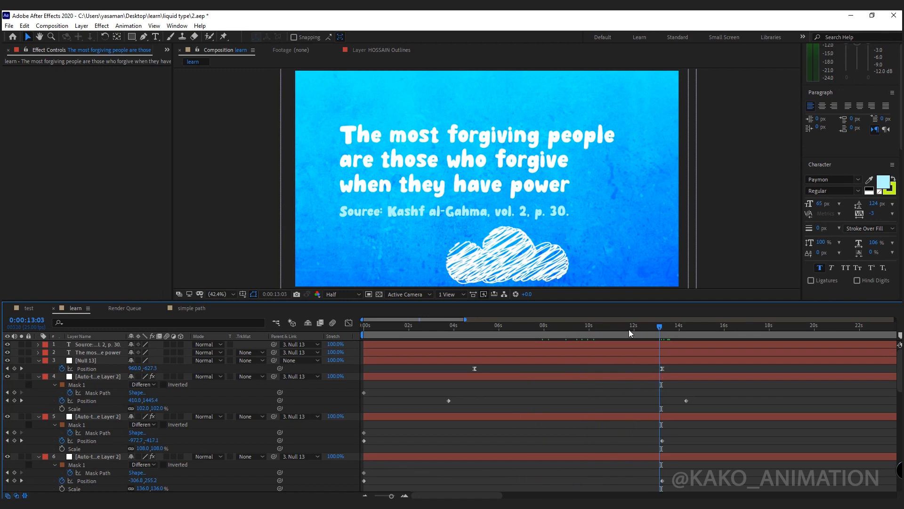
{"action": "key", "text": "space"}
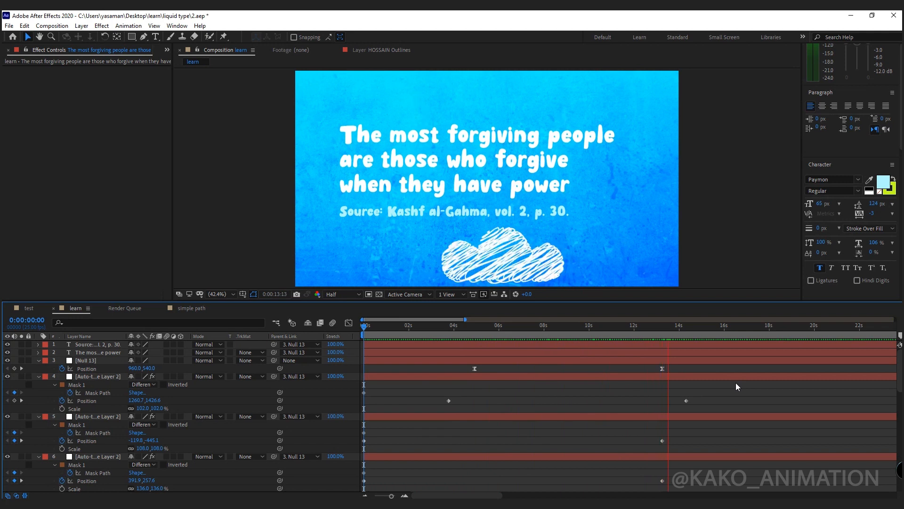
{"action": "key", "text": "space"}
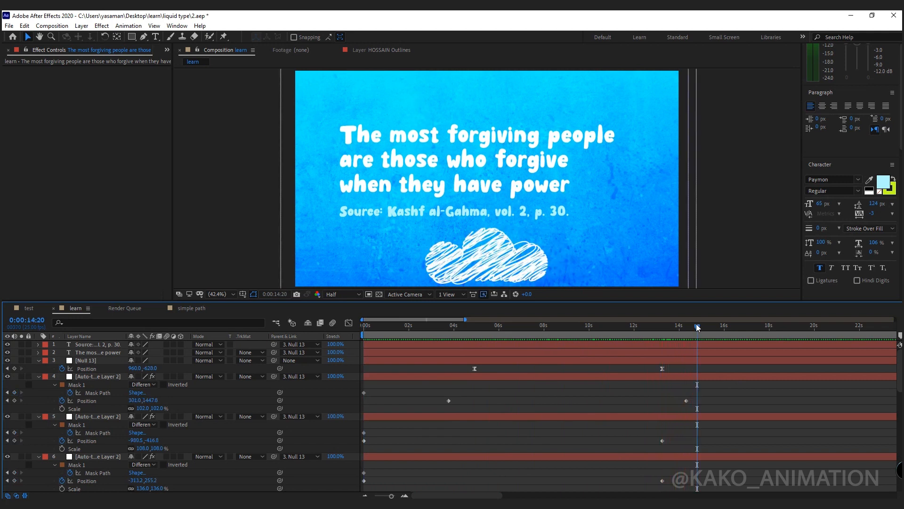
- Move the lower cloud's last Position keyframe to about 20 seconds to slow its drift
{"action": "left_click_drag", "start_coordinate": [696, 324], "coordinate": [674, 325]}
{"action": "left_click", "coordinate": [109, 377]}
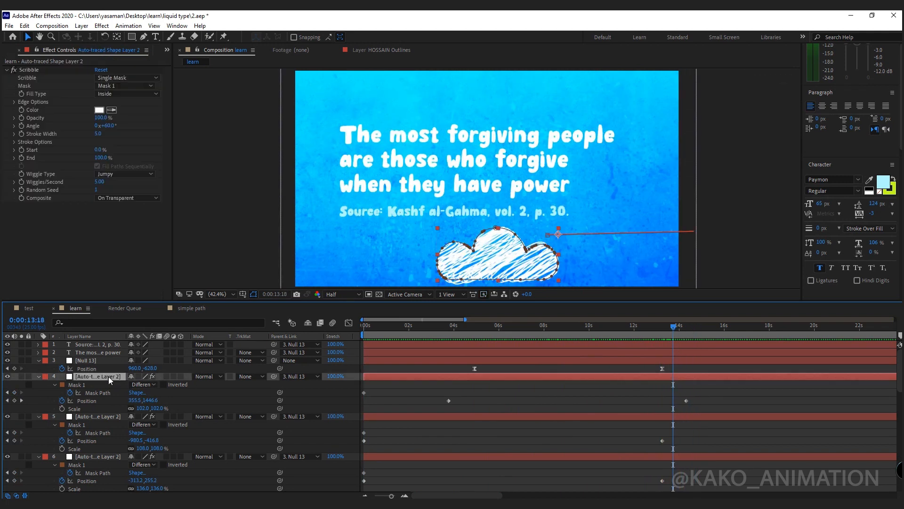
{"action": "left_click_drag", "start_coordinate": [686, 400], "coordinate": [806, 398]}
{"action": "scroll", "coordinate": [763, 394], "scroll_direction": "down", "scroll_amount": 1}
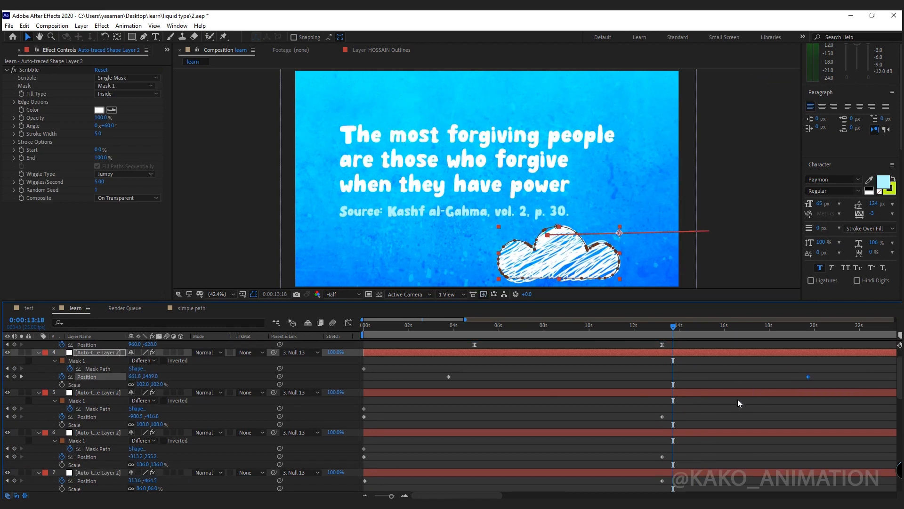
{"action": "scroll", "coordinate": [98, 442], "scroll_direction": "up", "scroll_amount": 1}
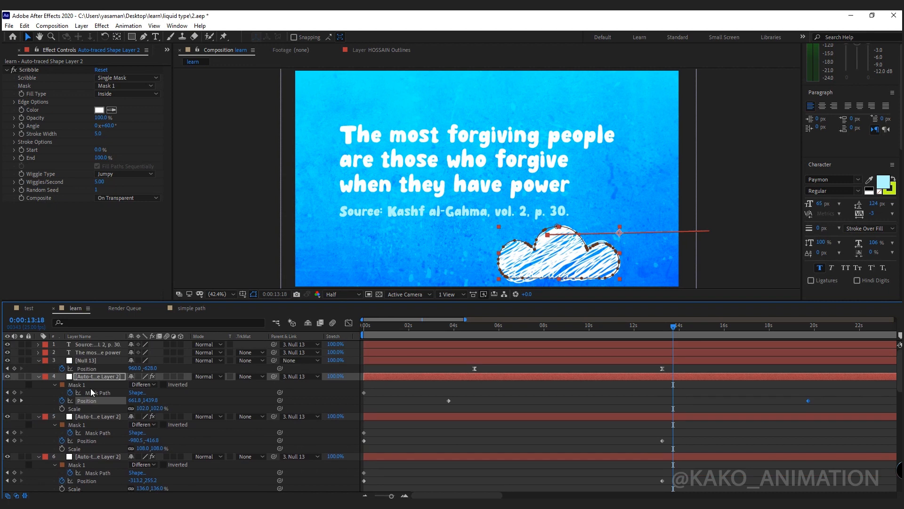
- Separate Null 13's Position dimensions, lengthen the ease handles on the Y Position speed curve and preview the motion
{"action": "left_click", "coordinate": [87, 360]}
{"action": "right_click", "coordinate": [87, 368]}
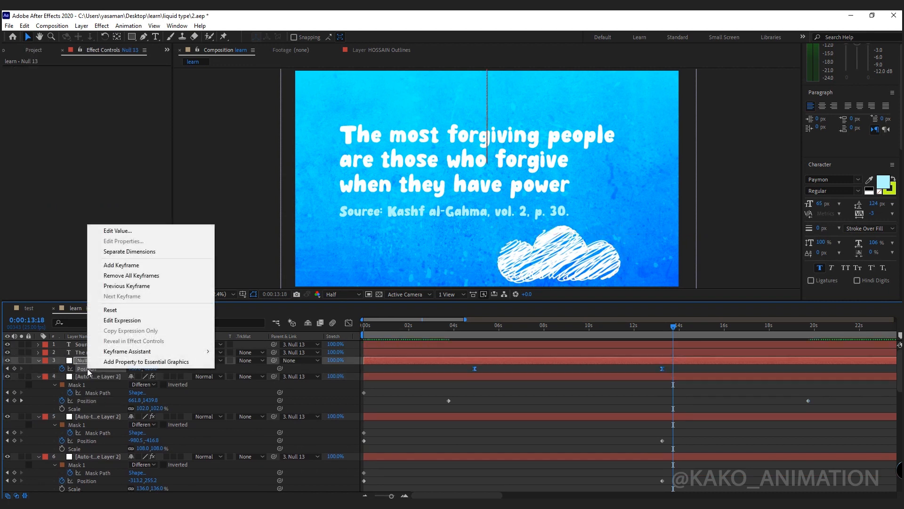
{"action": "left_click", "coordinate": [135, 252]}
{"action": "left_click", "coordinate": [349, 322]}
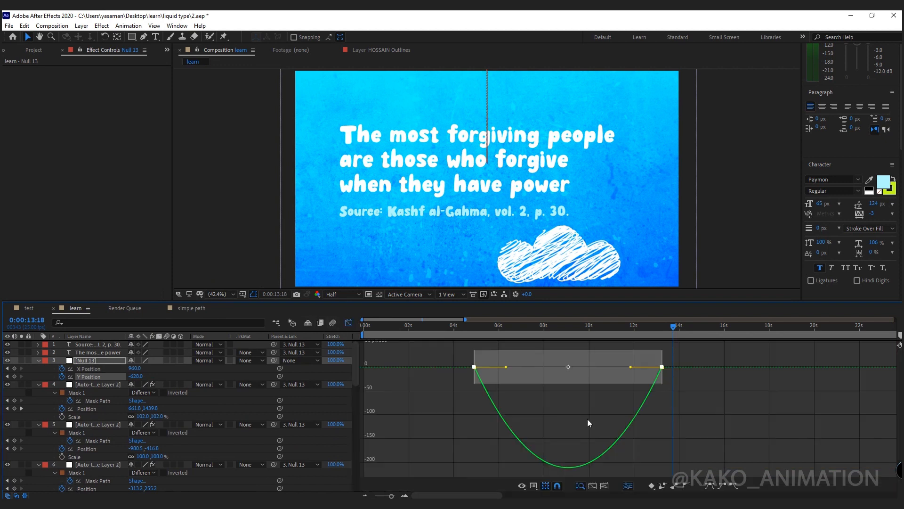
{"action": "left_click_drag", "start_coordinate": [507, 353], "coordinate": [523, 356]}
{"action": "left_click_drag", "start_coordinate": [631, 354], "coordinate": [607, 354]}
{"action": "left_click", "coordinate": [479, 325]}
{"action": "key", "text": "space"}
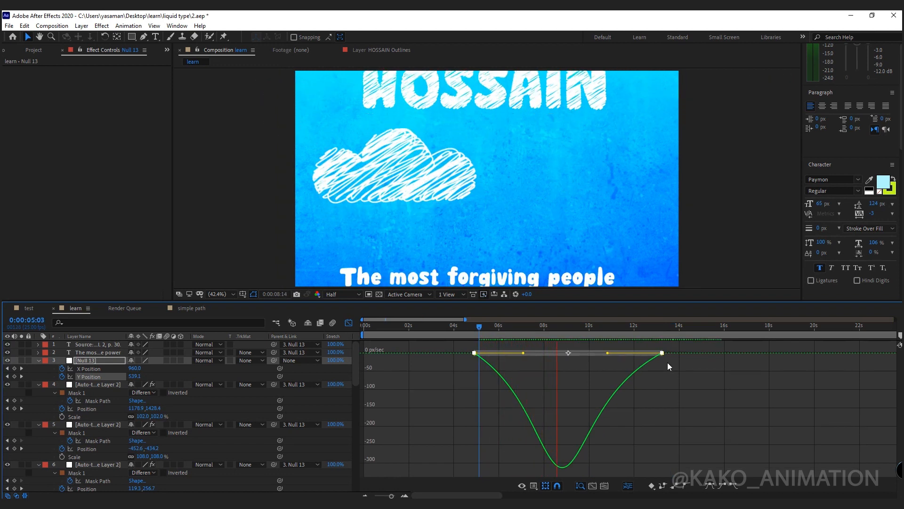
- Move Null 13's ending X and Y Position keyframes to about 9 seconds and play back the faster move
{"action": "left_click", "coordinate": [349, 323]}
{"action": "left_click_drag", "start_coordinate": [660, 369], "coordinate": [572, 366]}
{"action": "left_click", "coordinate": [490, 335]}
{"action": "key", "text": "space"}
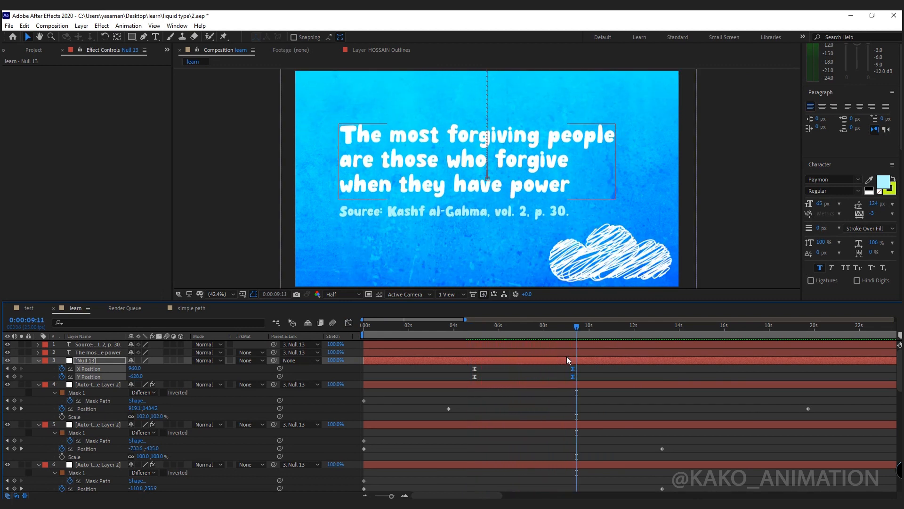
- Keyframe the quote text's Position at about 10 seconds and nudge it slightly right at about 10:20
{"action": "left_click", "coordinate": [111, 350]}
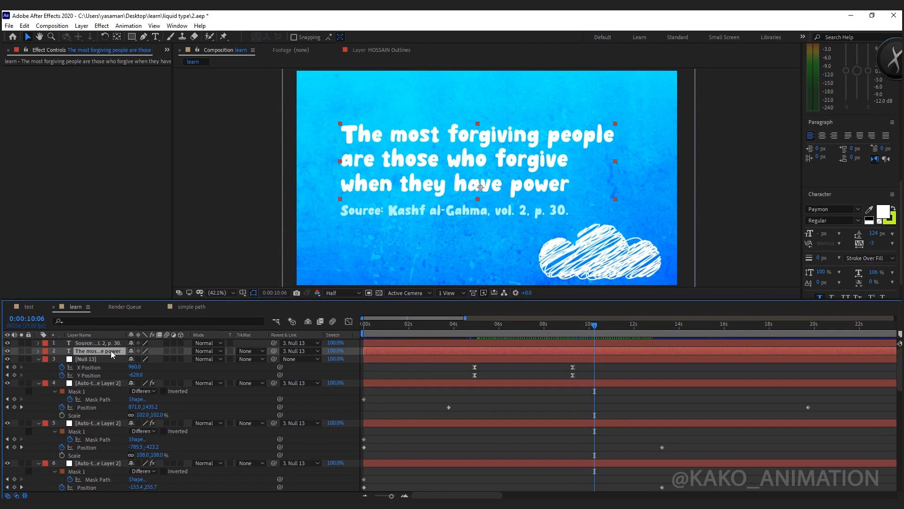
{"action": "key", "text": "alt+shift+p"}
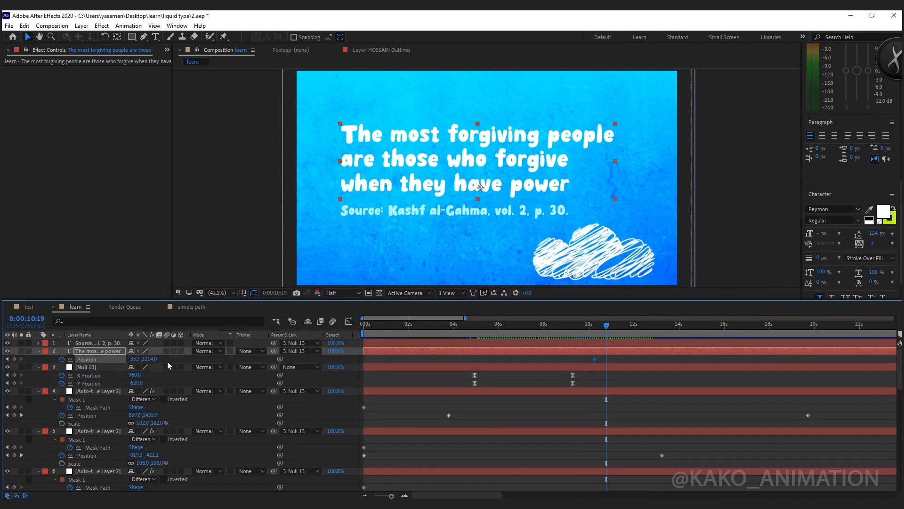
{"action": "key", "text": "ctrl+Right"}
{"action": "key", "text": "Right"}
- Repeat the quote text's first Position keyframe at 11:09
{"action": "key", "text": "ctrl+Right"}
{"action": "key", "text": "ctrl+Right"}
{"action": "key", "text": "ctrl+Right"}
{"action": "key", "text": "ctrl+Right"}
{"action": "key", "text": "ctrl+Right"}
{"action": "key", "text": "ctrl+Right"}
{"action": "key", "text": "ctrl+Right"}
{"action": "key", "text": "ctrl+Right"}
{"action": "key", "text": "ctrl+Right"}
{"action": "key", "text": "ctrl+Right"}
{"action": "key", "text": "ctrl+Right"}
{"action": "key", "text": "ctrl+Right"}
{"action": "key", "text": "ctrl+Right"}
{"action": "key", "text": "ctrl+Right"}
{"action": "left_click", "coordinate": [14, 359]}
{"action": "left_click", "coordinate": [595, 358]}
{"action": "key", "text": "ctrl+c"}
{"action": "key", "text": "ctrl+v"}
- Convert the quote's three Position keyframes to hold keyframes and loop them with a loopOut() expression
{"action": "left_click_drag", "start_coordinate": [627, 358], "coordinate": [585, 359]}
{"action": "right_click", "coordinate": [595, 360]}
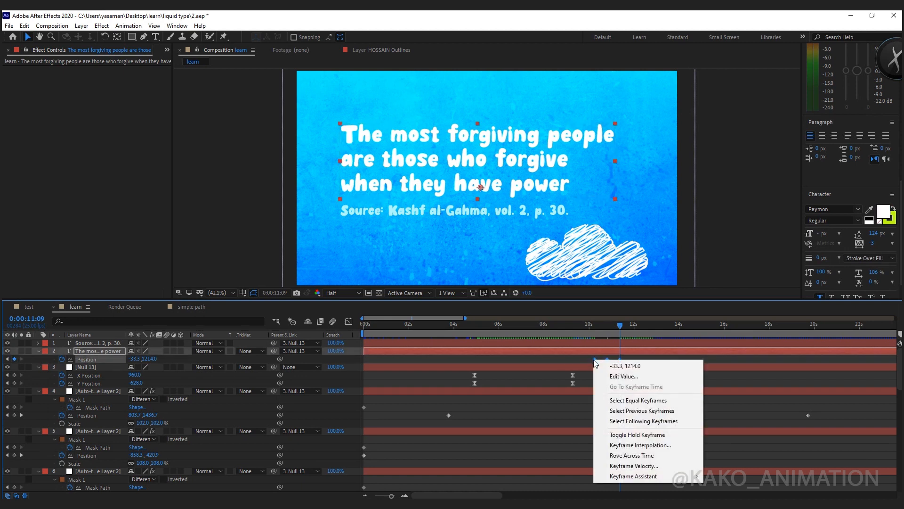
{"action": "left_click", "coordinate": [637, 434]}
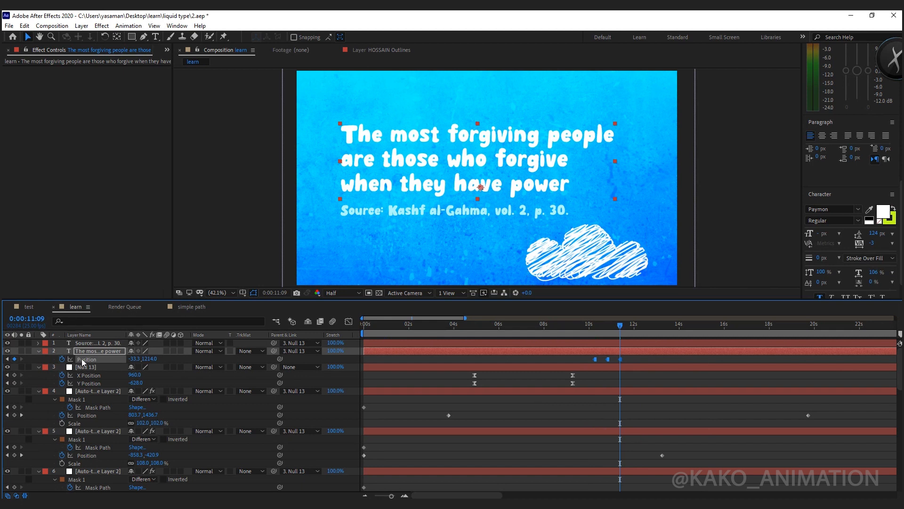
{"action": "left_click", "coordinate": [62, 359], "text": "alt"}
{"action": "type", "text": "loo"}
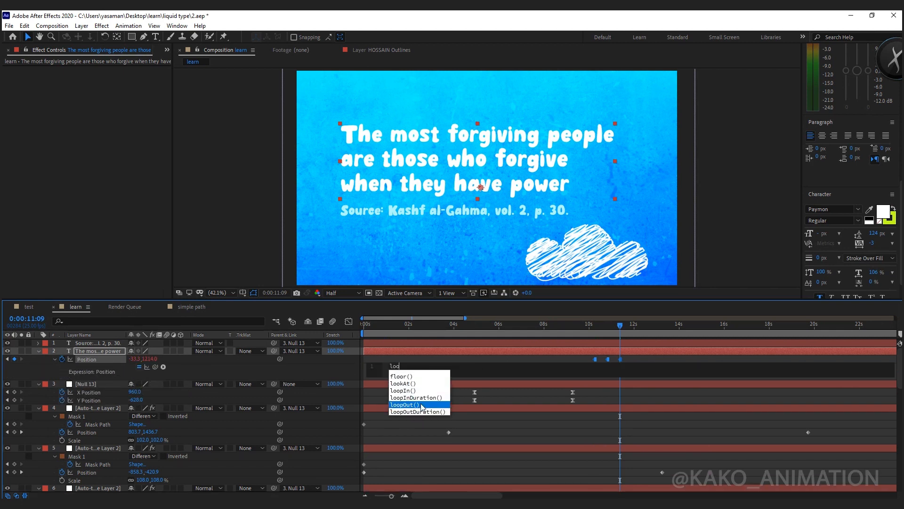
{"action": "left_click", "coordinate": [421, 405]}
{"action": "left_click", "coordinate": [550, 346]}
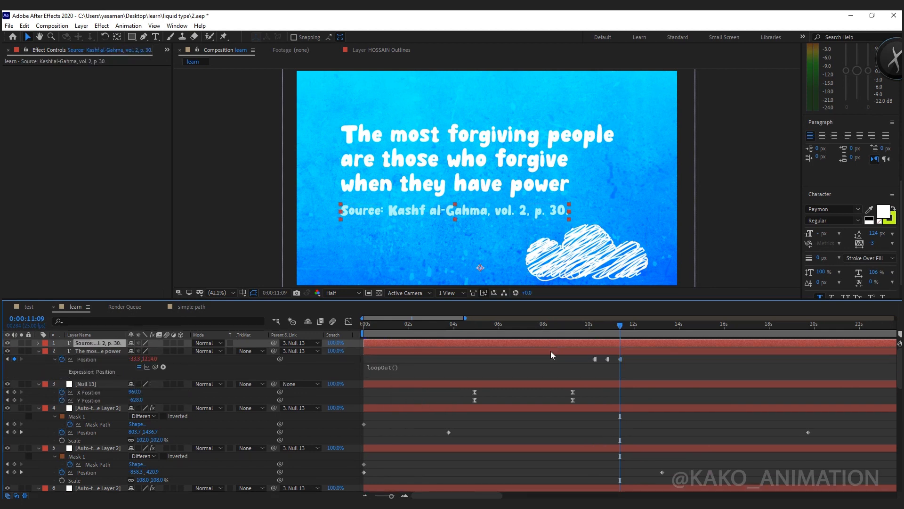
- Keyframe the source line's Position at 10:07, shifted 2 px left at 10:21, and back at its starting value at 11:10
{"action": "key", "text": "p"}
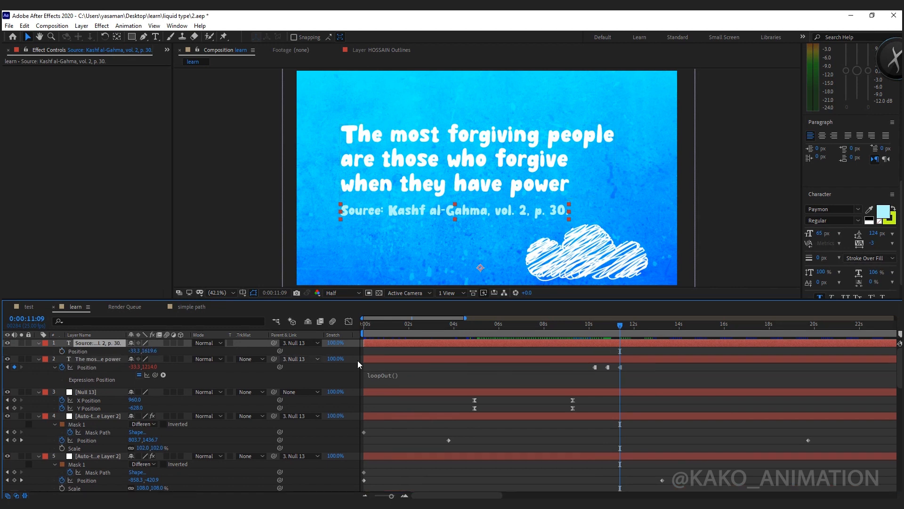
{"action": "left_click", "coordinate": [595, 326]}
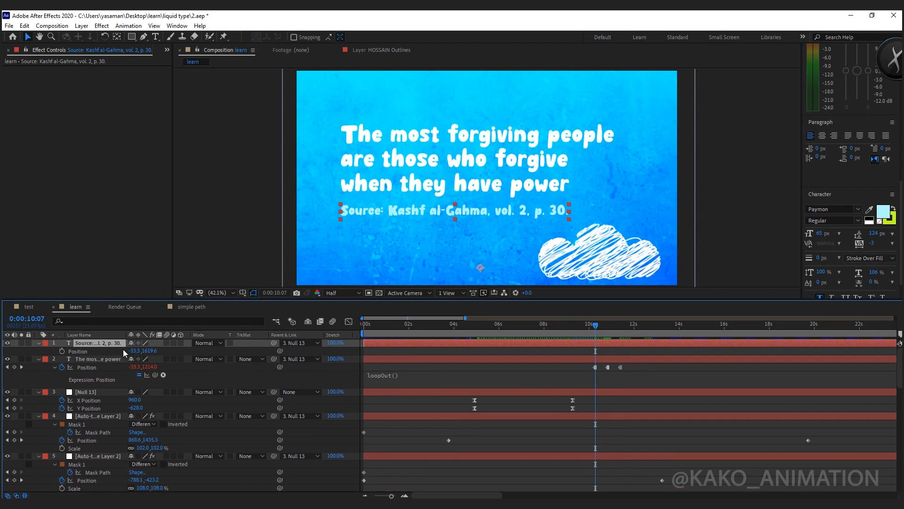
{"action": "key", "text": "space"}
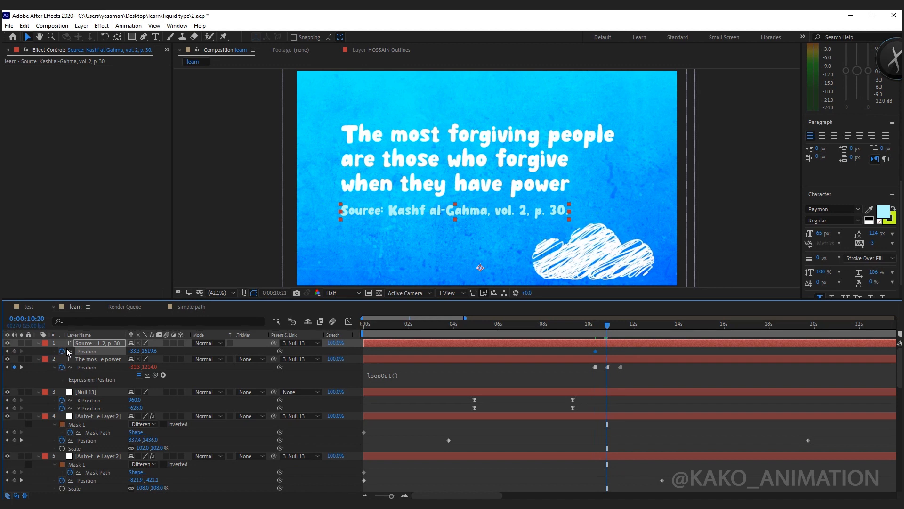
{"action": "key", "text": "Left"}
{"action": "key", "text": "Left"}
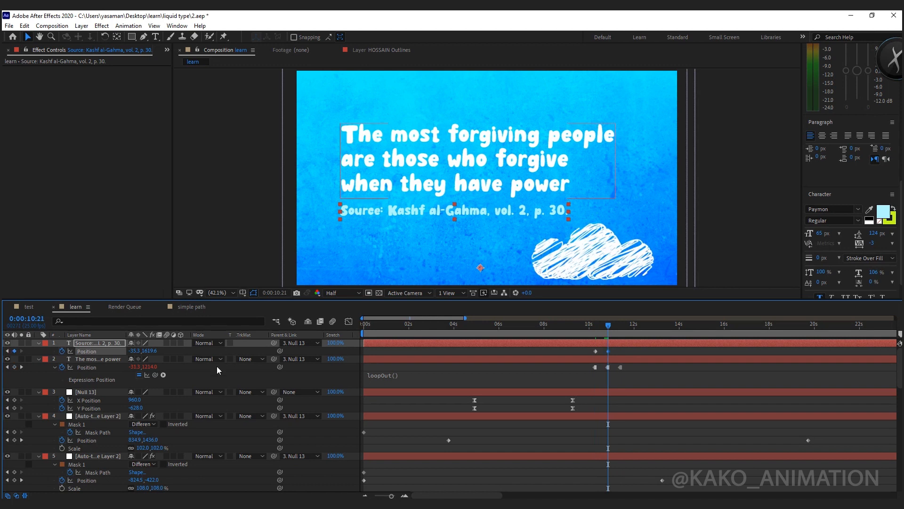
{"action": "left_click", "coordinate": [621, 326]}
{"action": "left_click", "coordinate": [595, 351]}
{"action": "key", "text": "ctrl+v"}
- Convert the source line's Position keyframes to hold keyframes and apply a loopOut() expression to that Position
{"action": "left_click_drag", "start_coordinate": [628, 348], "coordinate": [584, 353]}
{"action": "right_click", "coordinate": [595, 353]}
{"action": "left_click", "coordinate": [630, 428]}
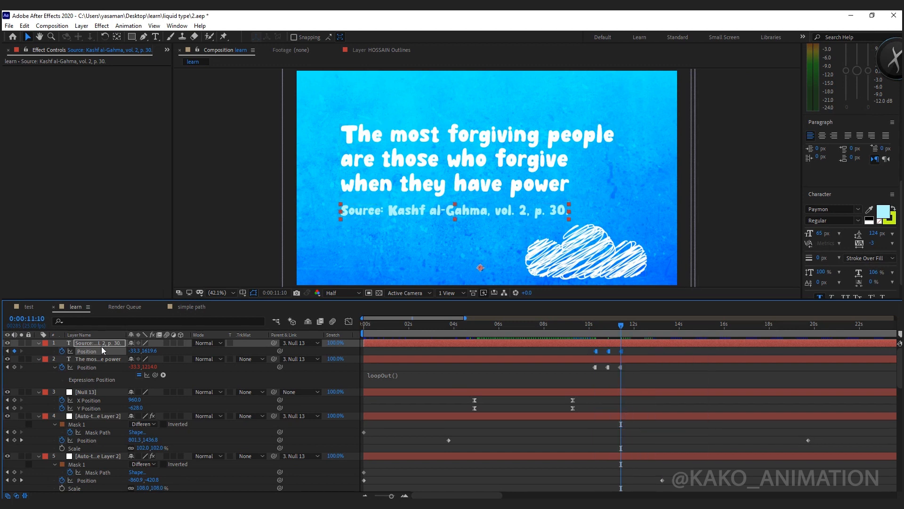
{"action": "left_click", "coordinate": [61, 351], "text": "alt"}
{"action": "type", "text": "l"}
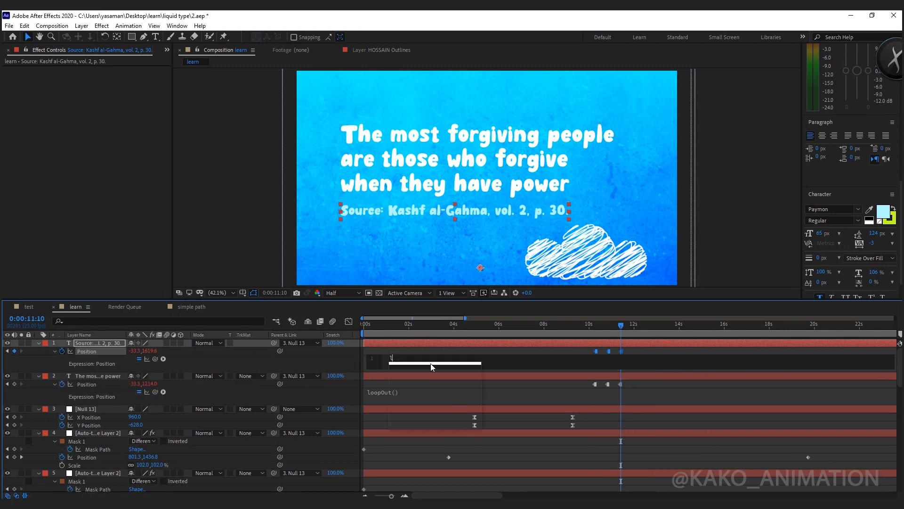
{"action": "type", "text": "oopOut("}
{"action": "left_click", "coordinate": [650, 397]}
- Stagger the timing of the quote and source Position keyframes, ending the source line's at 11:15
{"action": "left_click", "coordinate": [319, 353]}
{"action": "left_click", "coordinate": [607, 326]}
{"action": "left_click_drag", "start_coordinate": [628, 384], "coordinate": [598, 385]}
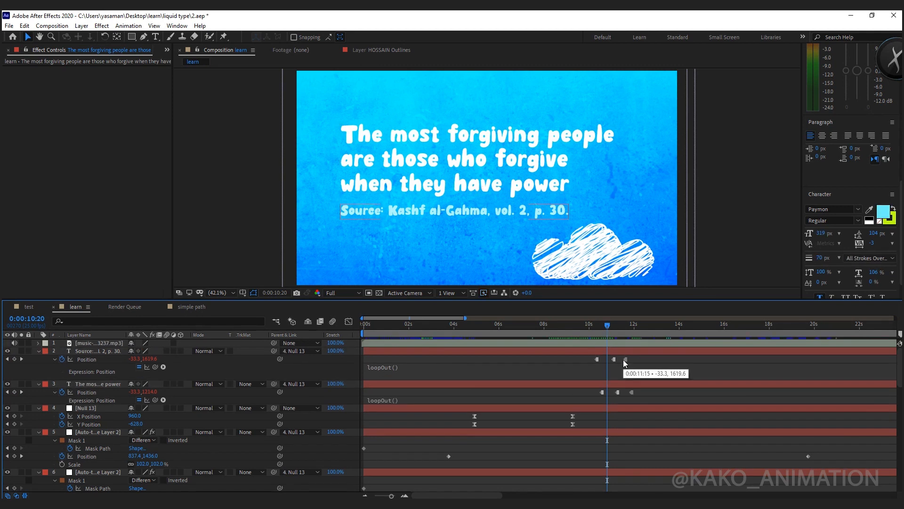
{"action": "left_click_drag", "start_coordinate": [636, 356], "coordinate": [373, 389]}
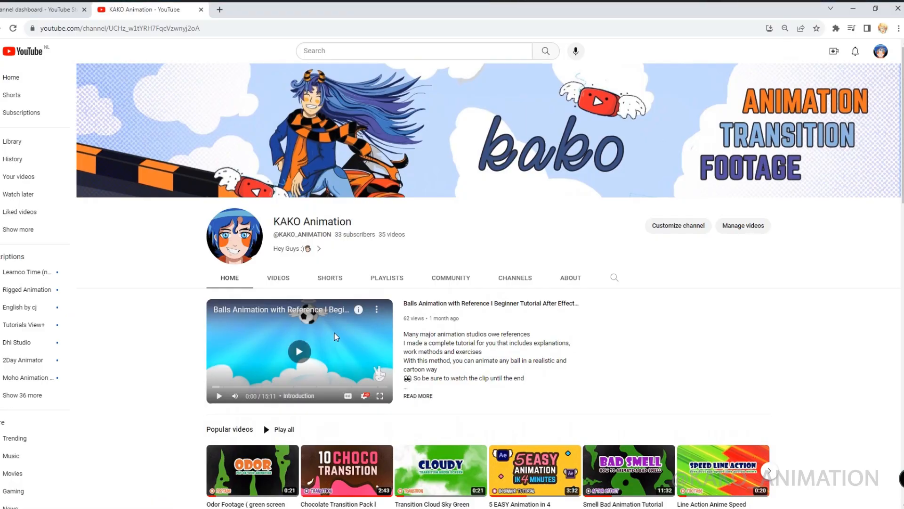
{"action": "scroll", "coordinate": [888, 178], "scroll_direction": "down", "scroll_amount": 5}
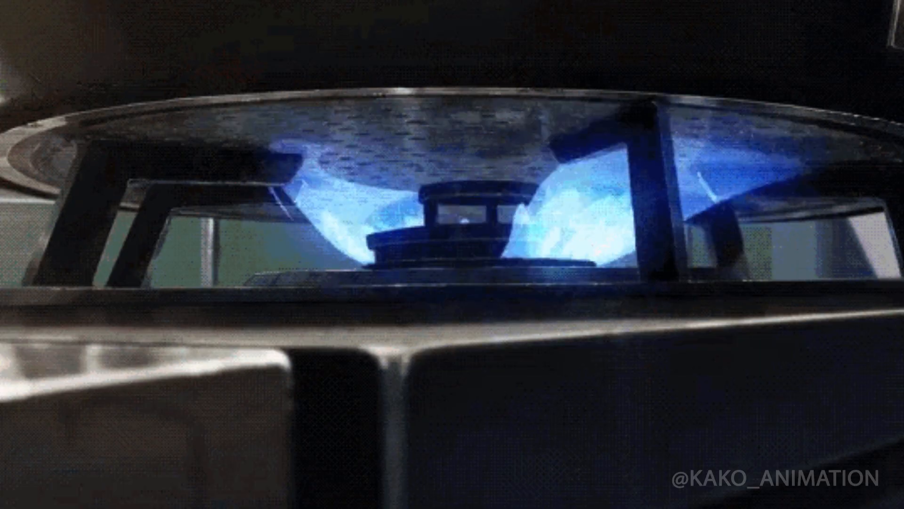